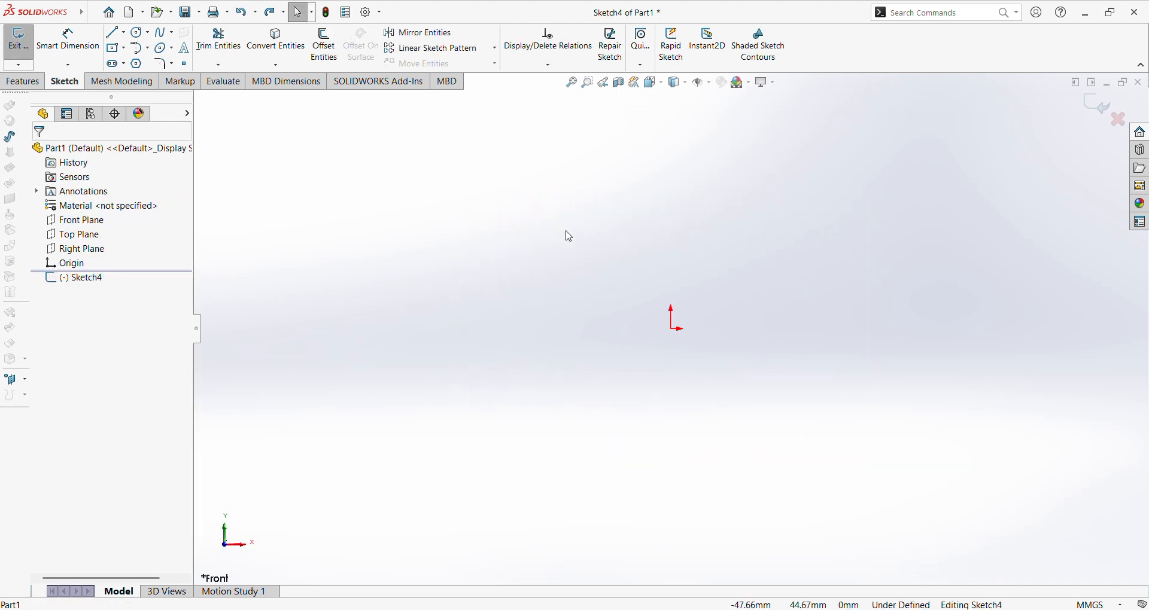
# - Sketch a center rectangle about 82 mm wide and 187 mm high, centred on the origin
pyautogui.click(115, 51)
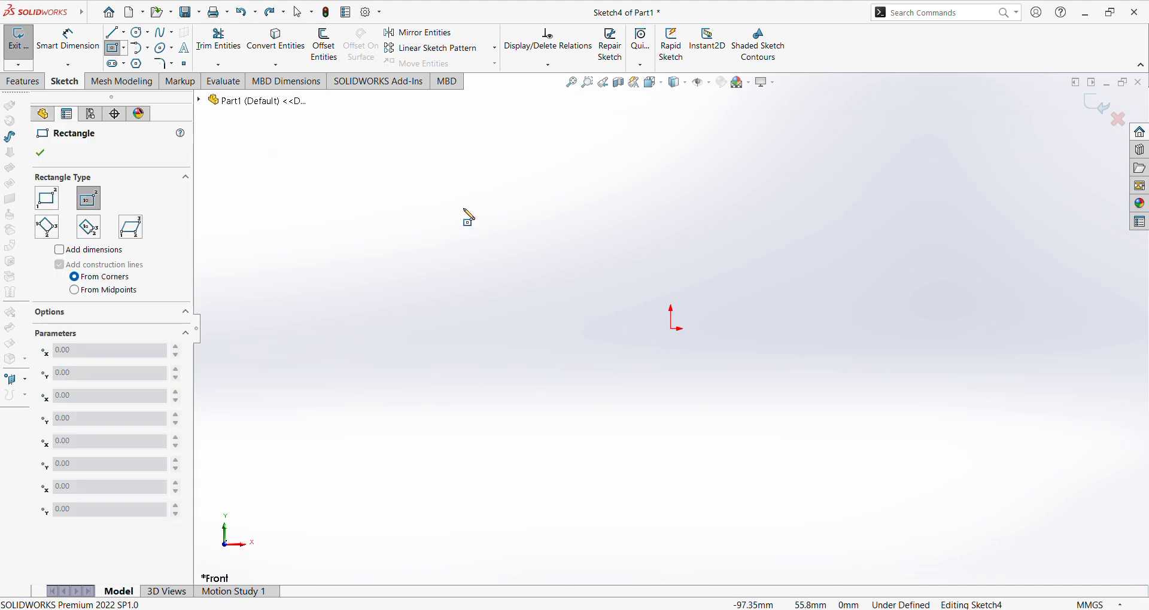
pyautogui.click(671, 329)
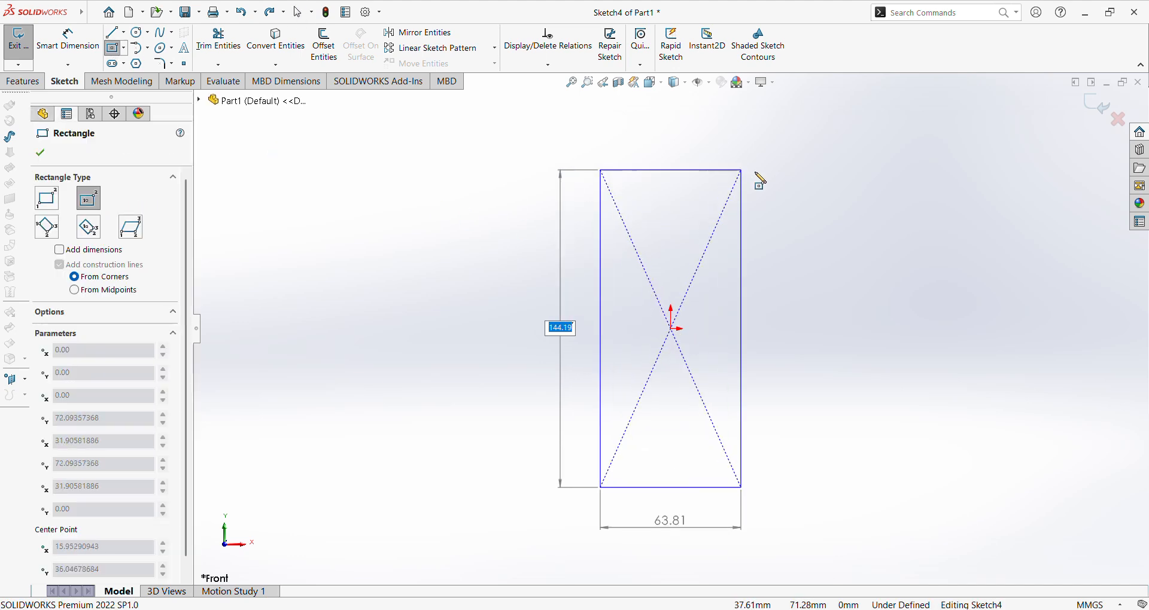
pyautogui.click(764, 135)
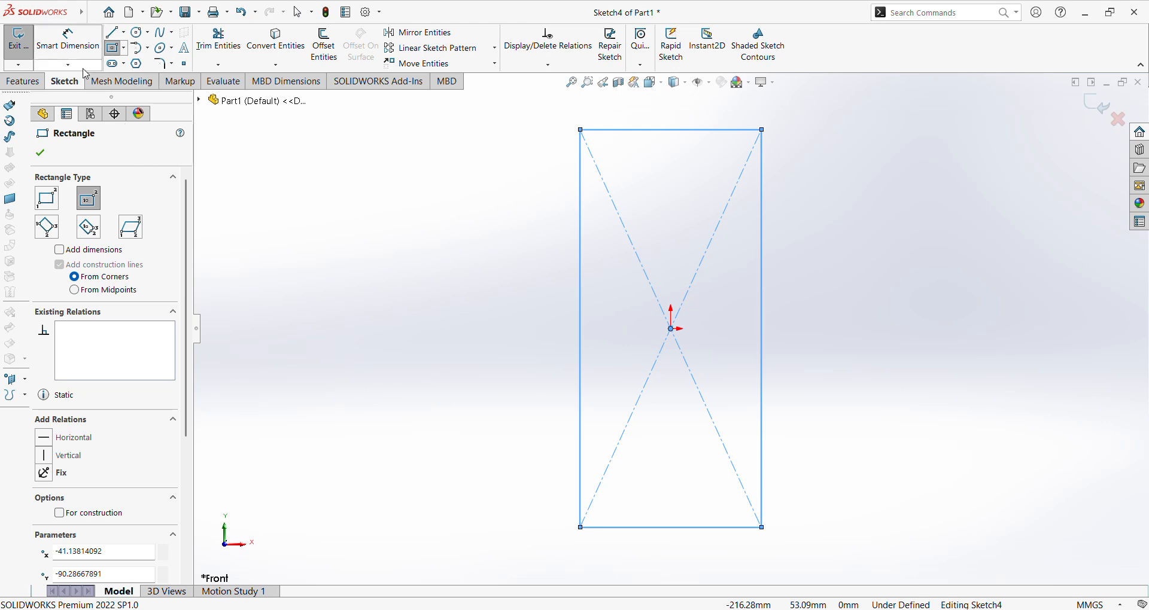
# - Dimension the rectangle's bottom edge and set its width to 85 mm
pyautogui.click(68, 42)
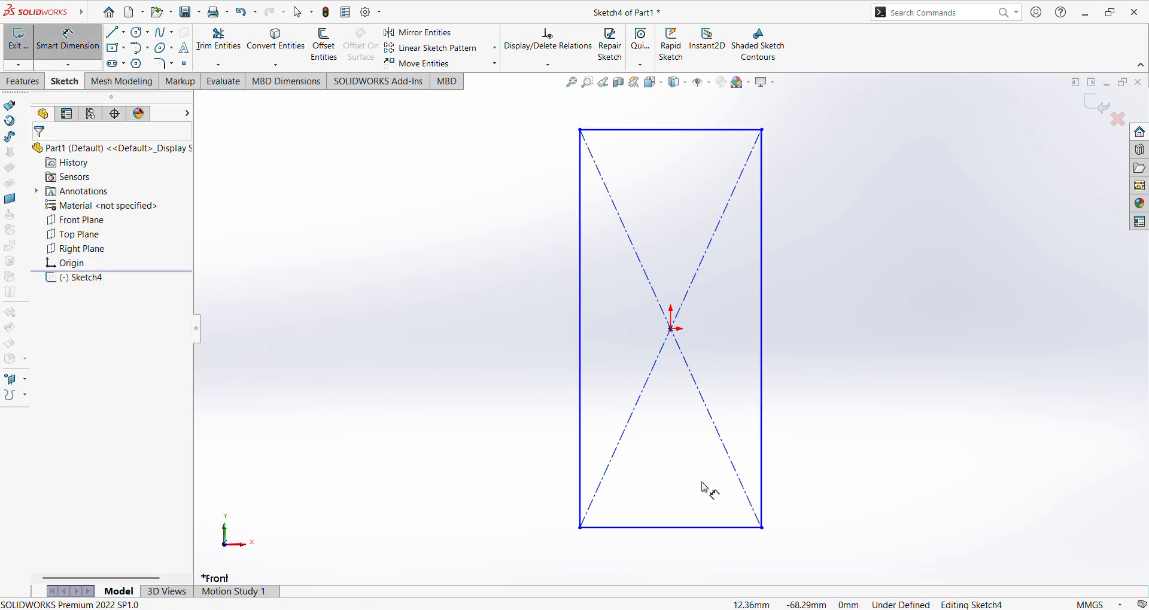
pyautogui.click(708, 530)
pyautogui.click(706, 566)
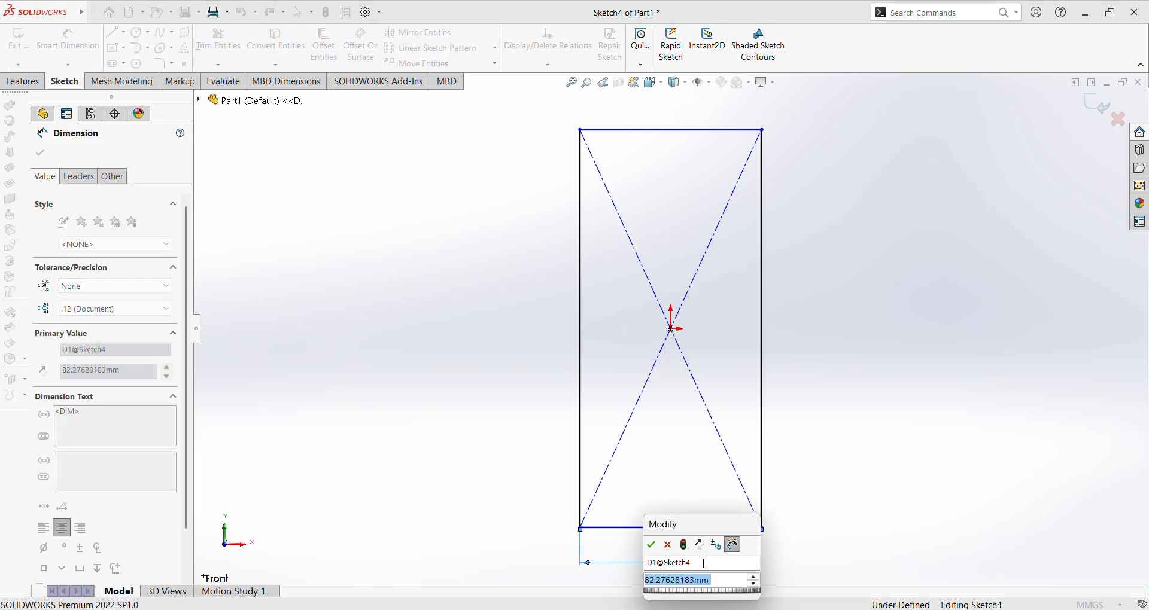
pyautogui.press('BackSpace')
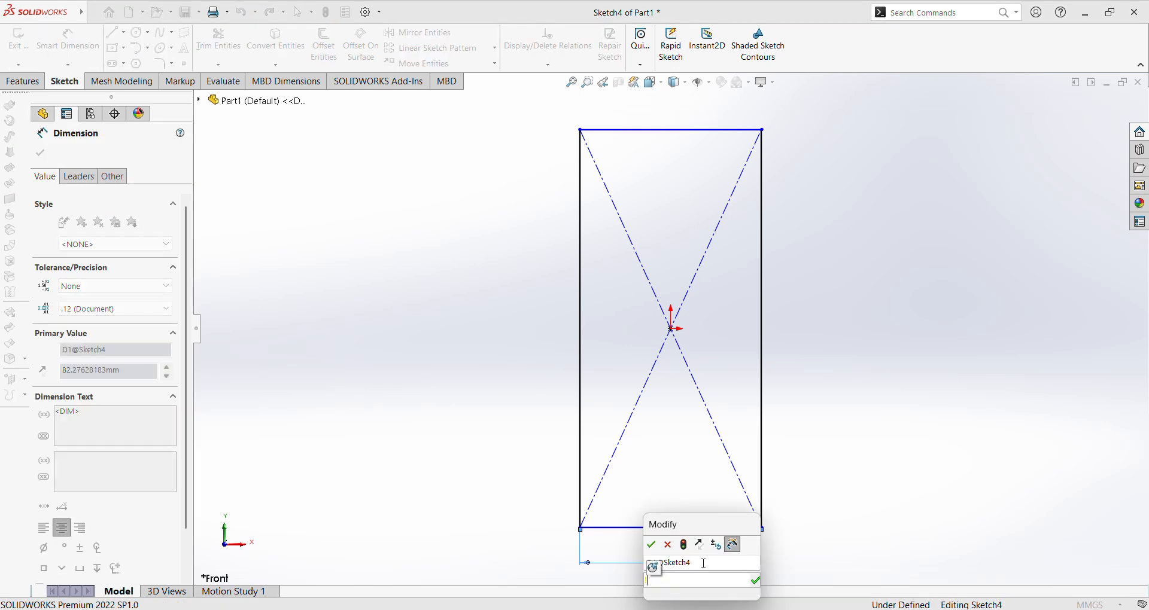
pyautogui.write('=')
pyautogui.press('BackSpace')
pyautogui.write('85')
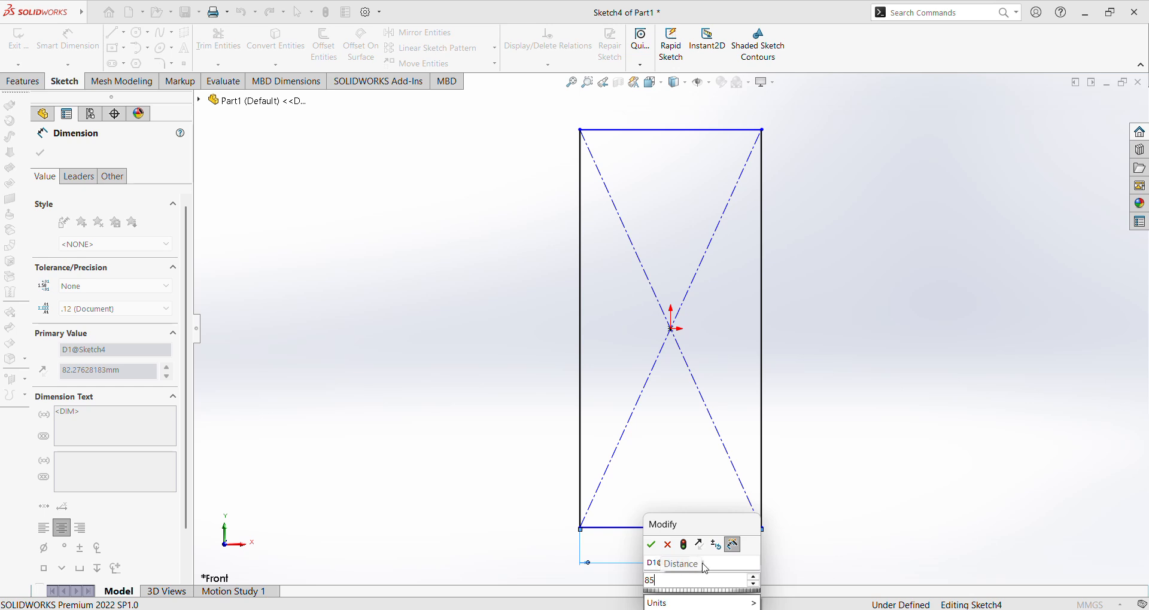
pyautogui.press('Return')
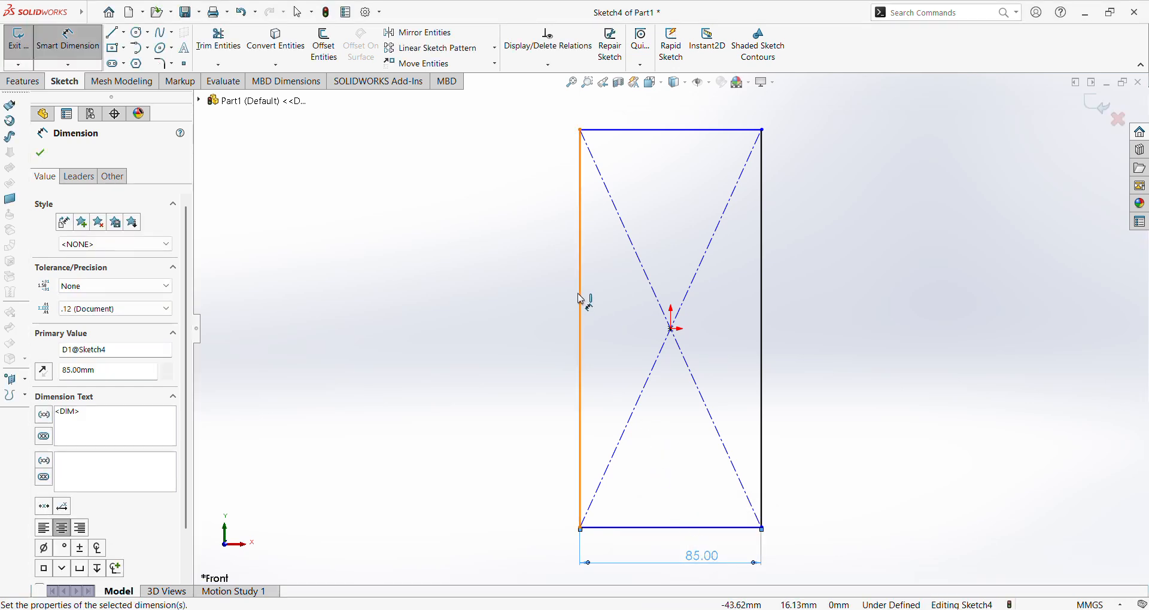
# - Dimension the rectangle's left edge and set its height to 250 mm
pyautogui.click(580, 299)
pyautogui.click(450, 308)
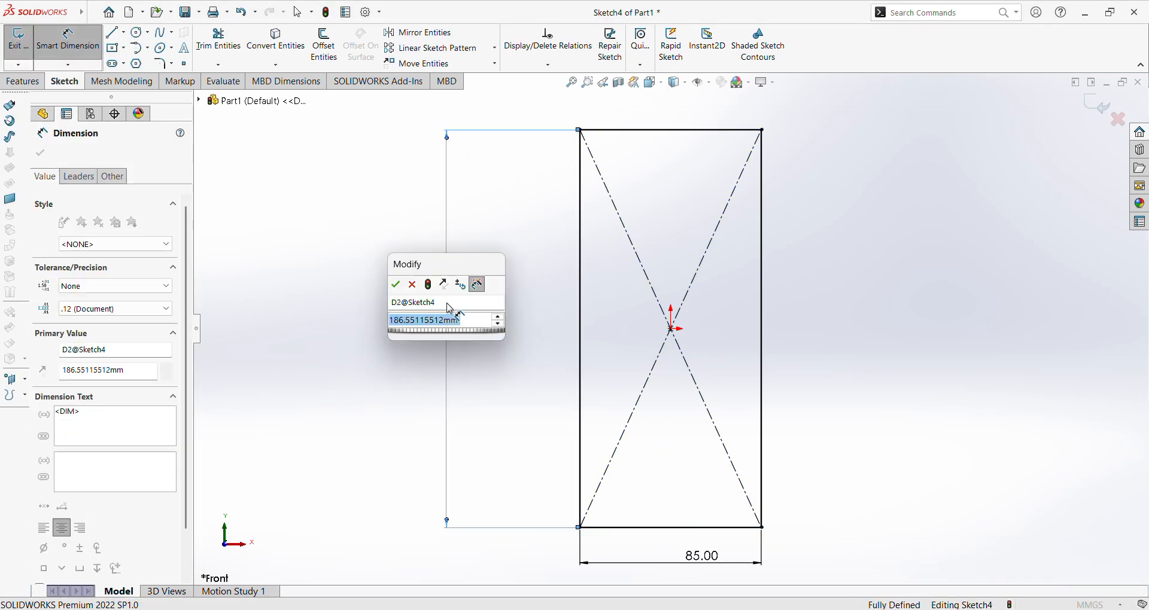
pyautogui.write('250')
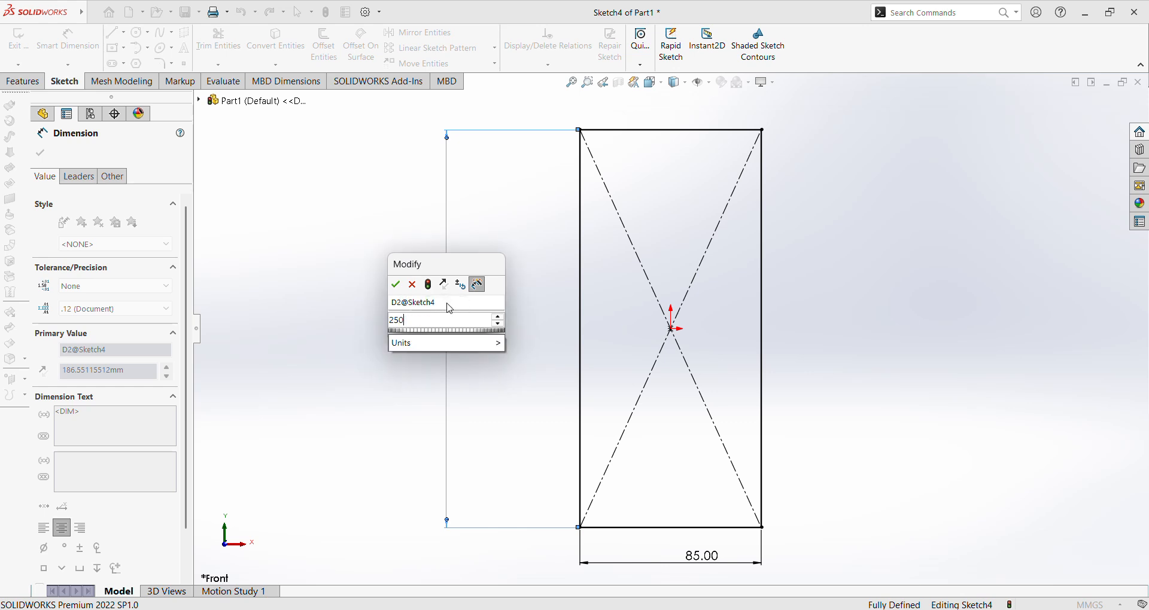
pyautogui.press('Return')
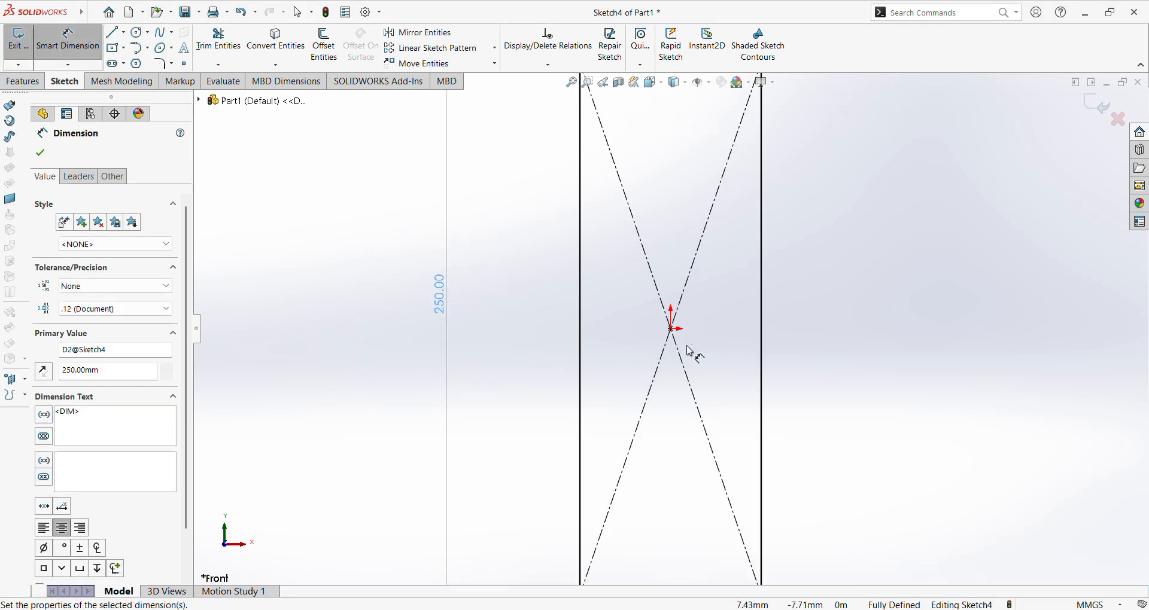
pyautogui.scroll(-2, 688, 352)
pyautogui.scroll(2, 694, 353)
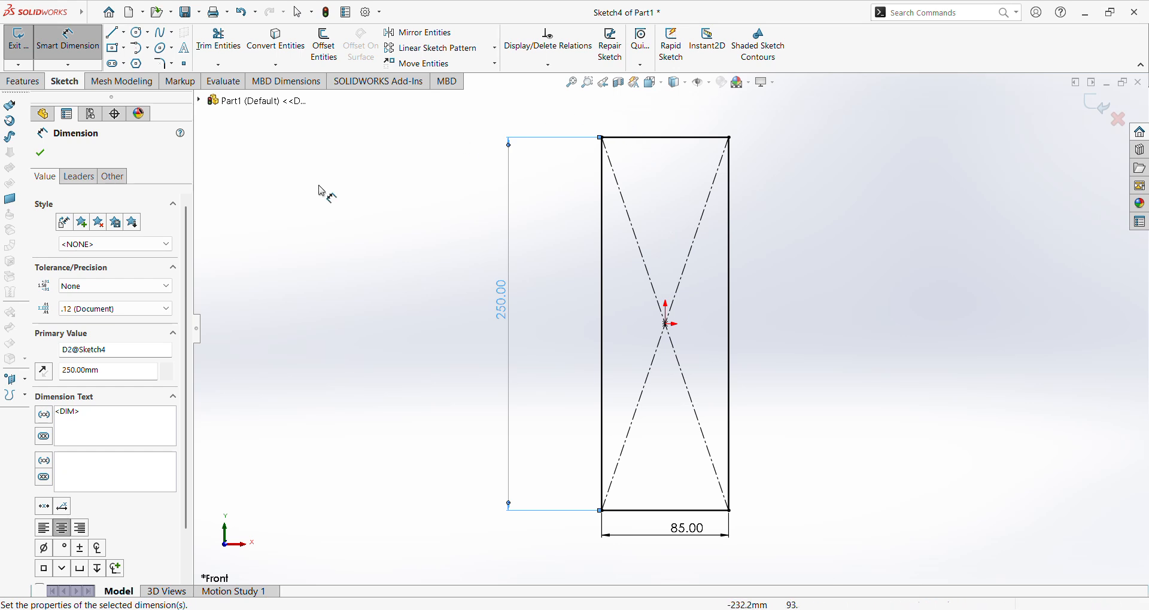
pyautogui.click(43, 155)
# - Extrude the rectangle as a boss with a Blind end condition and a depth of 2.25 mm
pyautogui.click(34, 84)
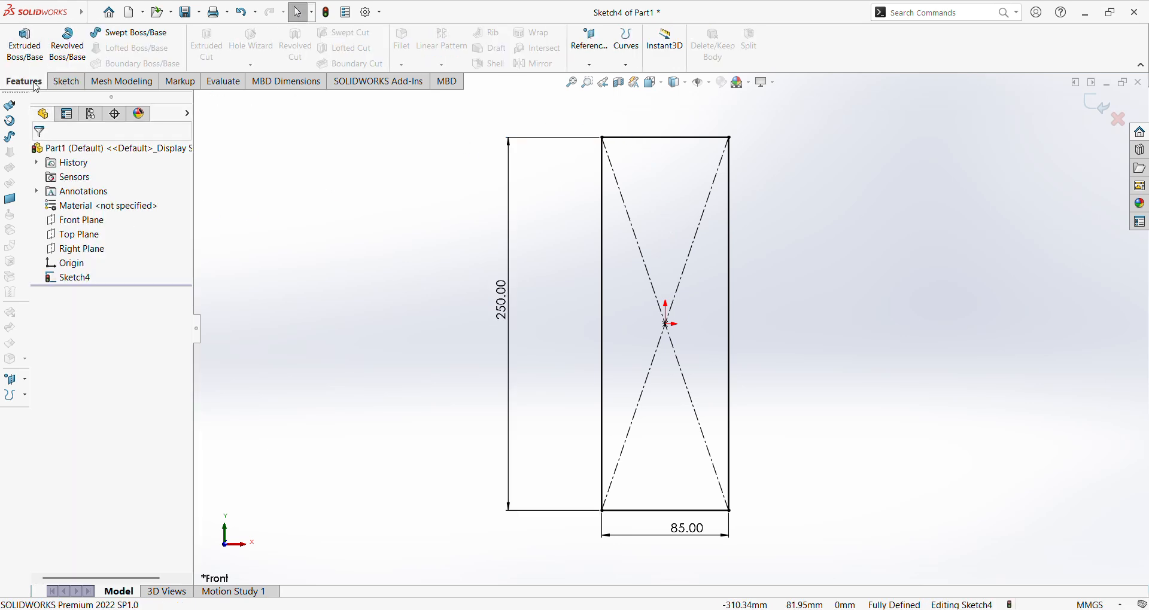
pyautogui.click(27, 47)
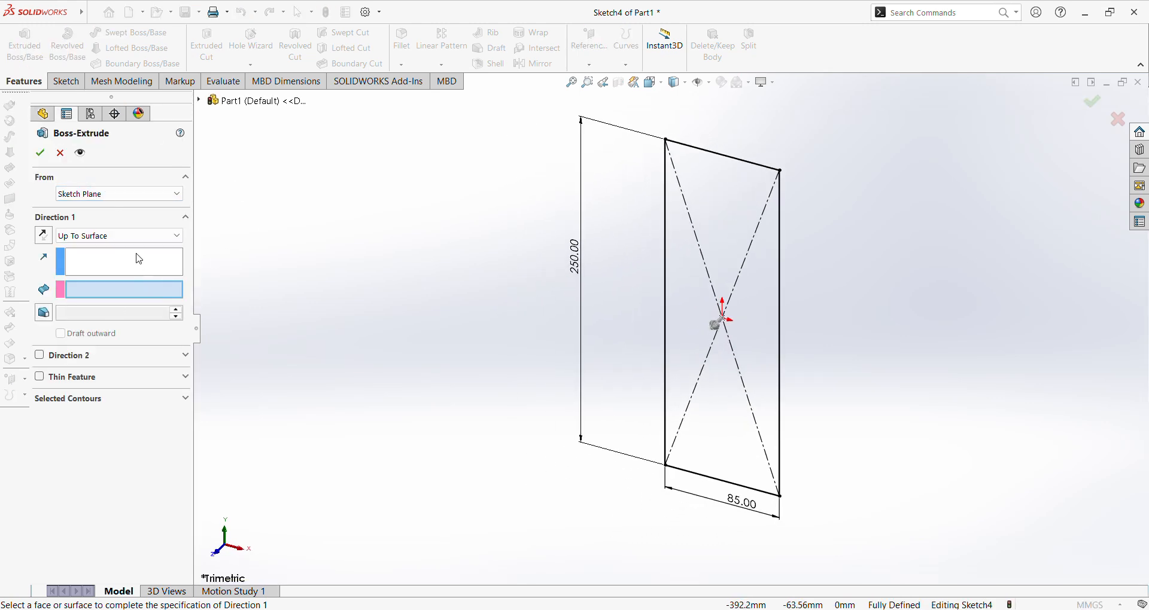
pyautogui.click(153, 237)
pyautogui.click(97, 254)
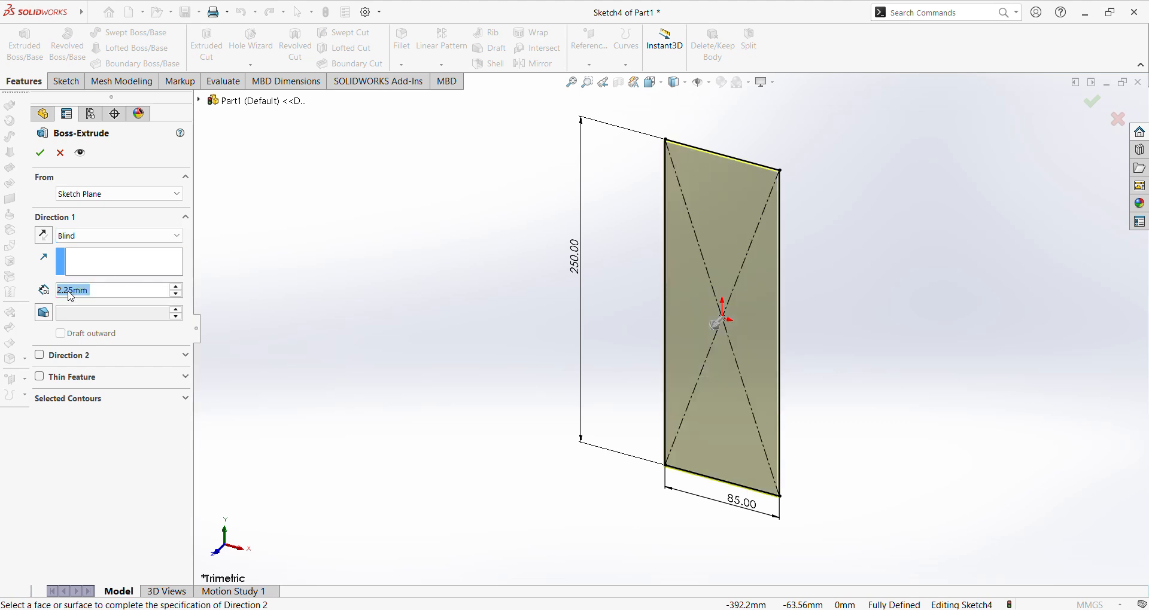
pyautogui.click(38, 159)
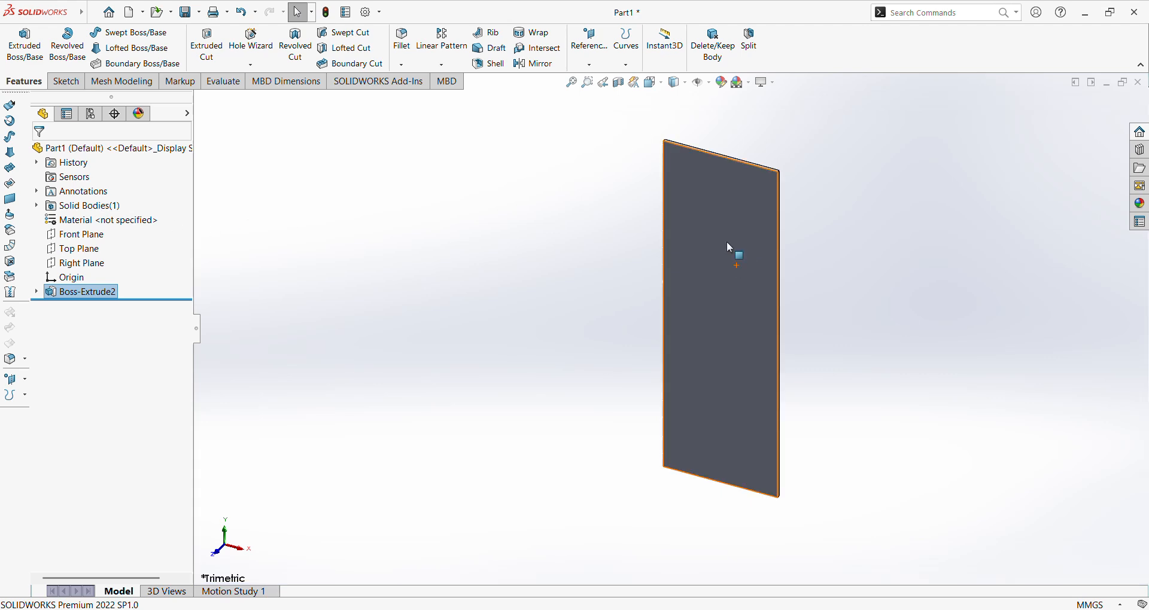
# - Start a new sketch on the plate's large front face
pyautogui.click(715, 274)
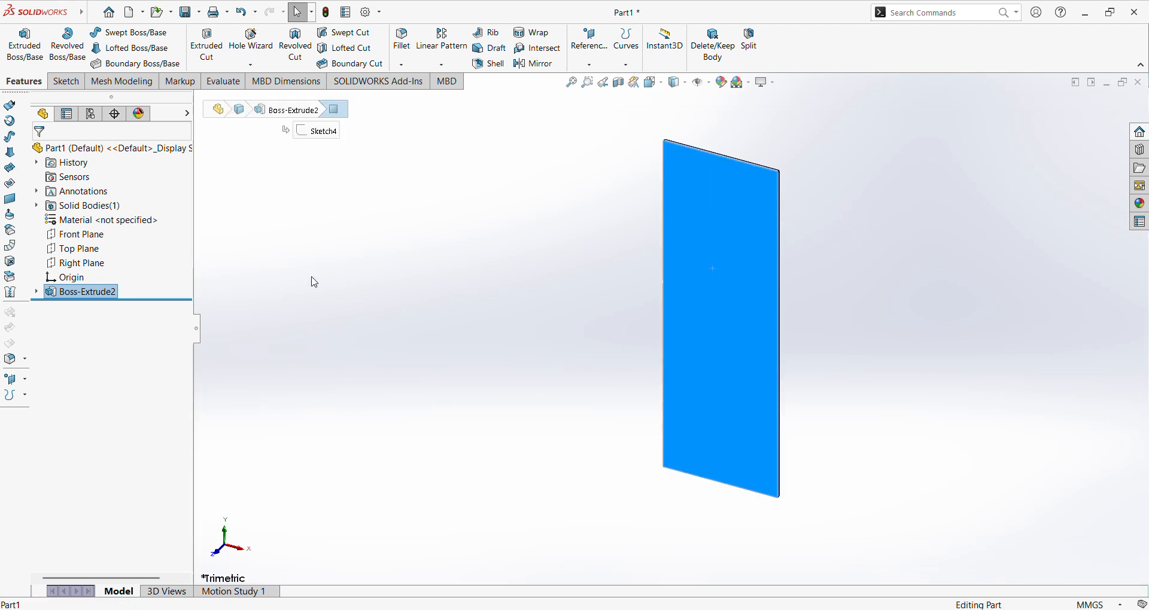
pyautogui.click(67, 82)
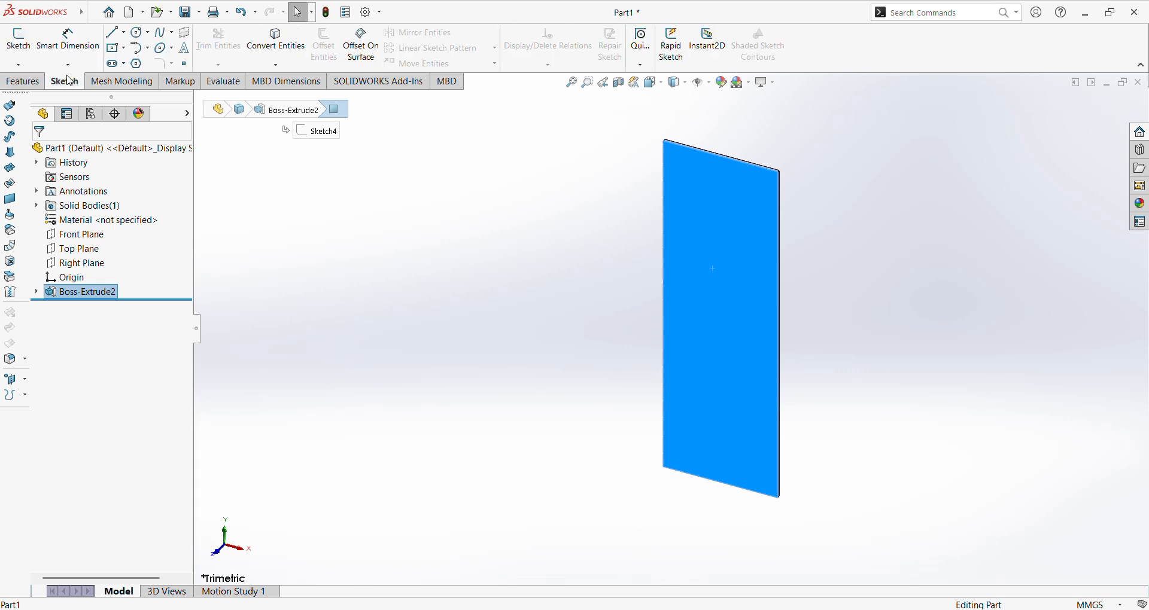
pyautogui.click(25, 44)
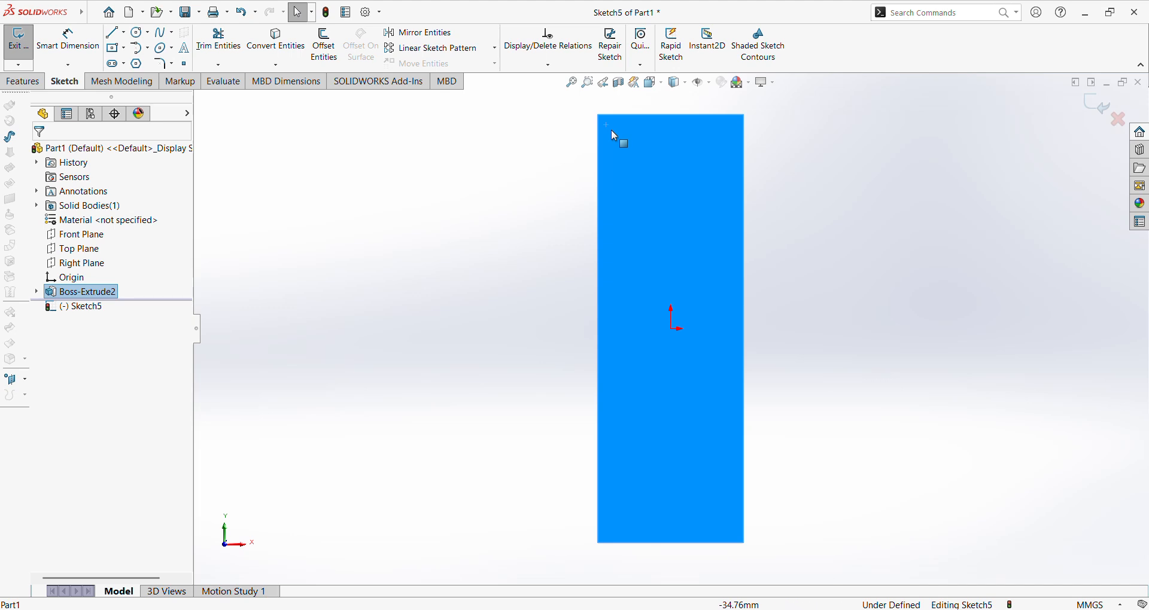
# - Sketch a circle about 3.9 mm in diameter near the plate's upper-left corner
pyautogui.scroll(-5, 612, 130)
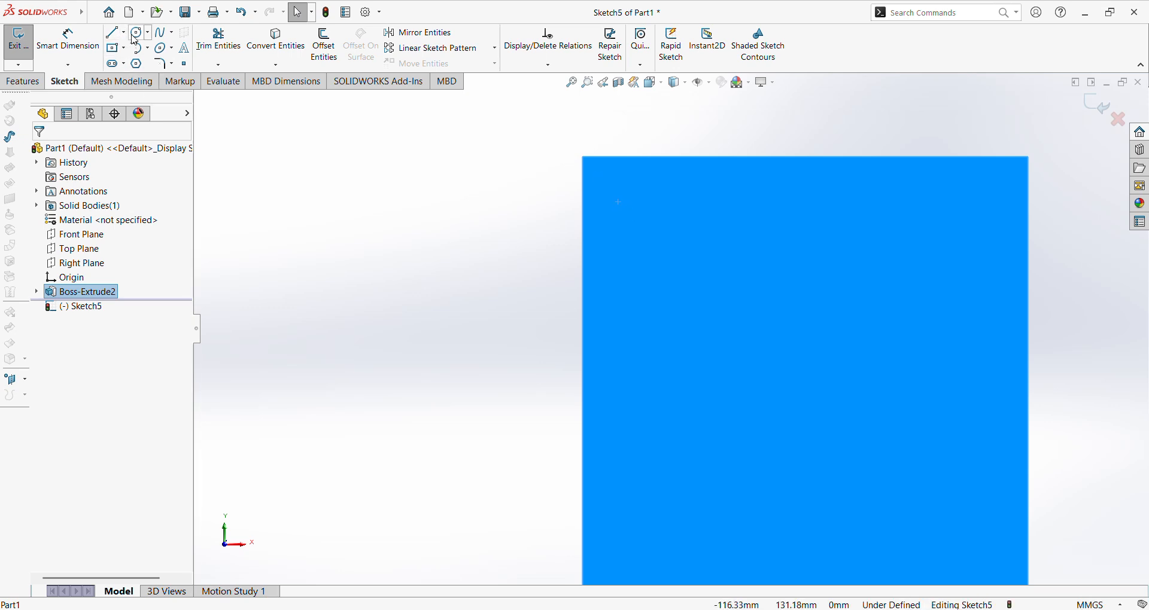
pyautogui.click(136, 35)
pyautogui.click(620, 195)
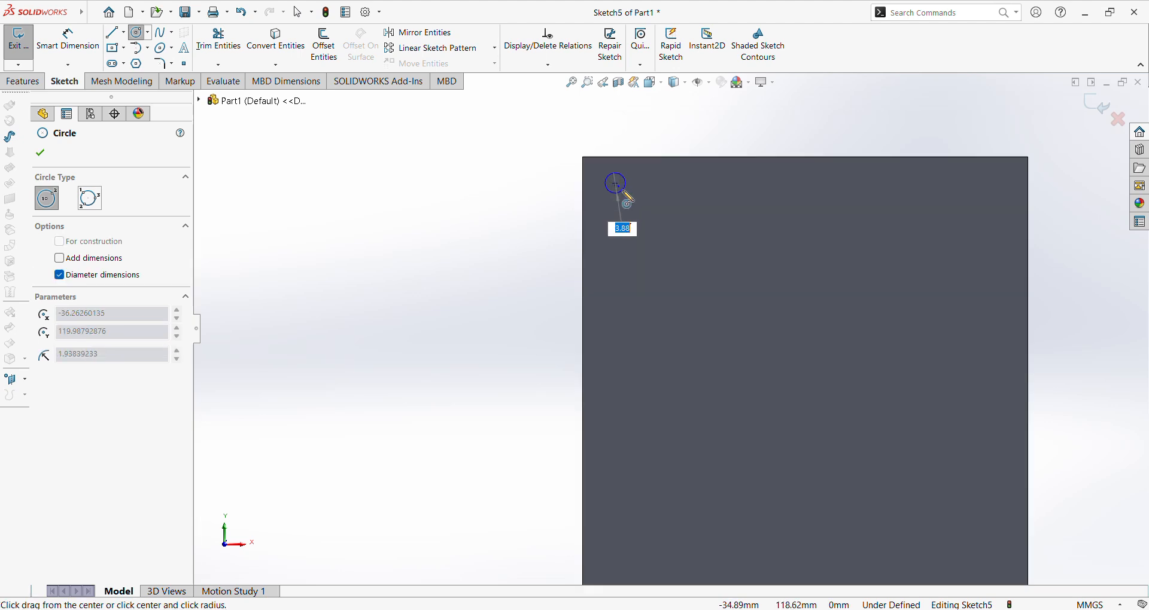
pyautogui.click(625, 193)
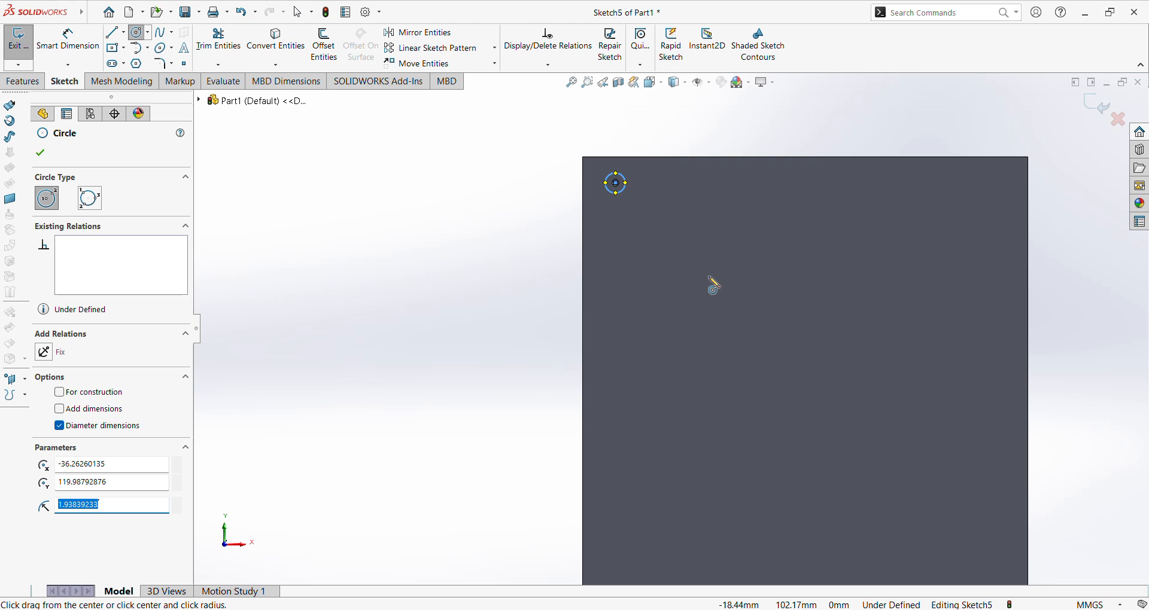
# - Sketch a second circle about 4.1 mm in diameter, below and to the right of the corner circle
pyautogui.scroll(5, 778, 341)
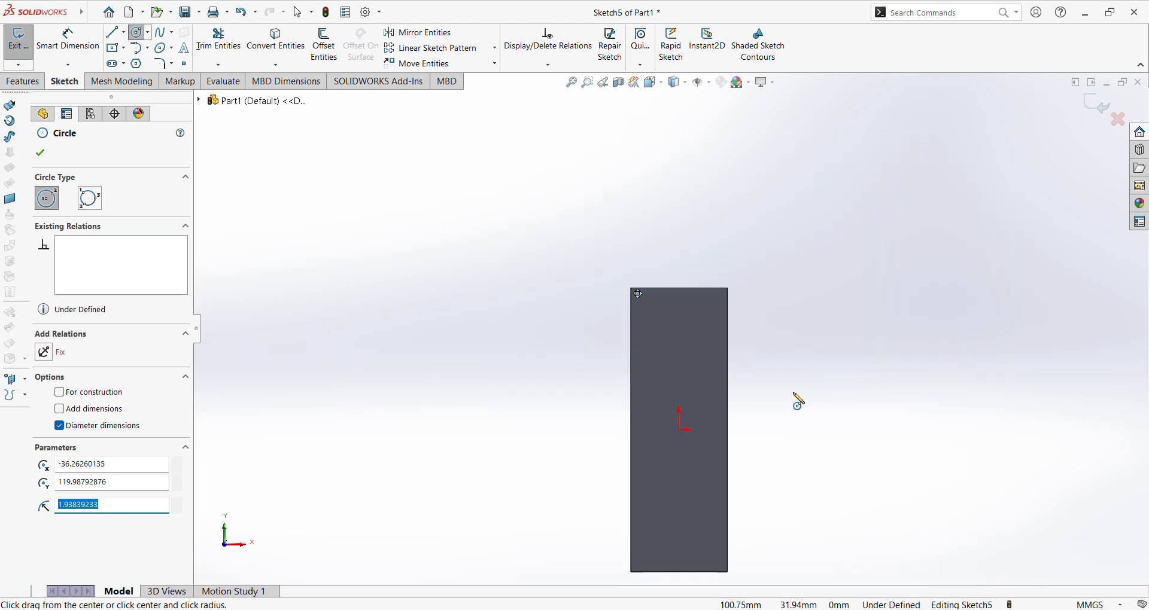
pyautogui.scroll(-3, 662, 318)
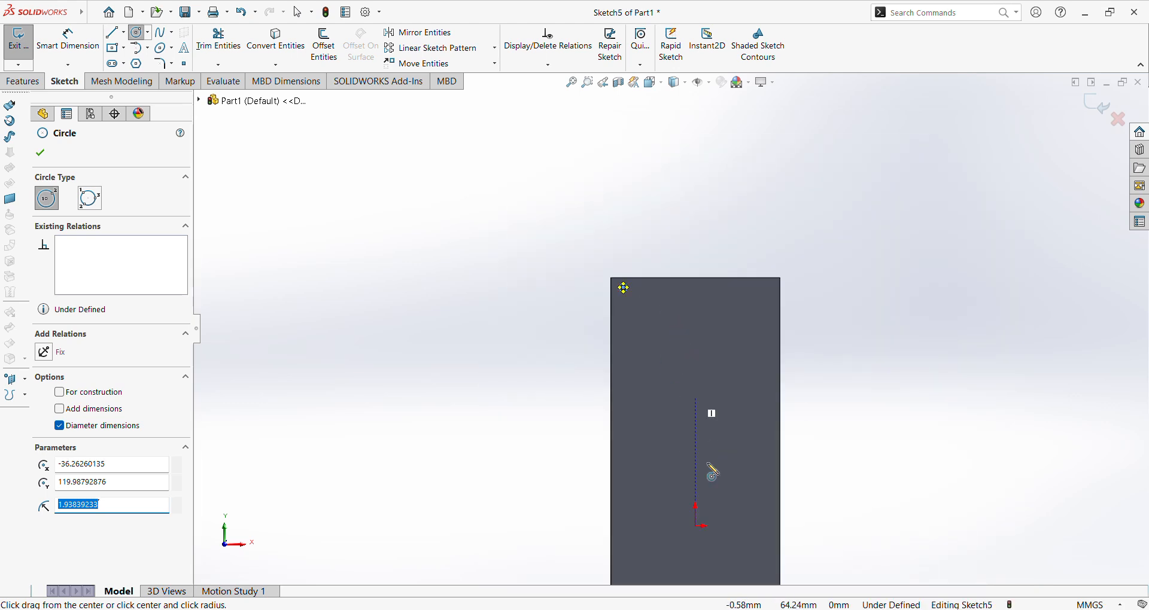
pyautogui.scroll(-2, 712, 473)
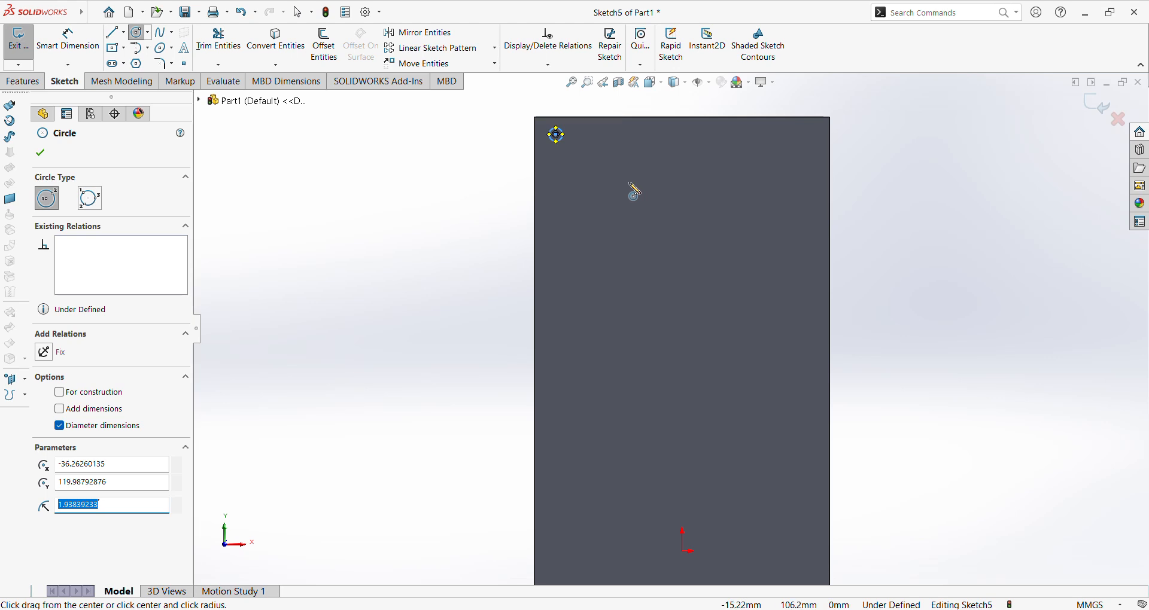
pyautogui.click(629, 173)
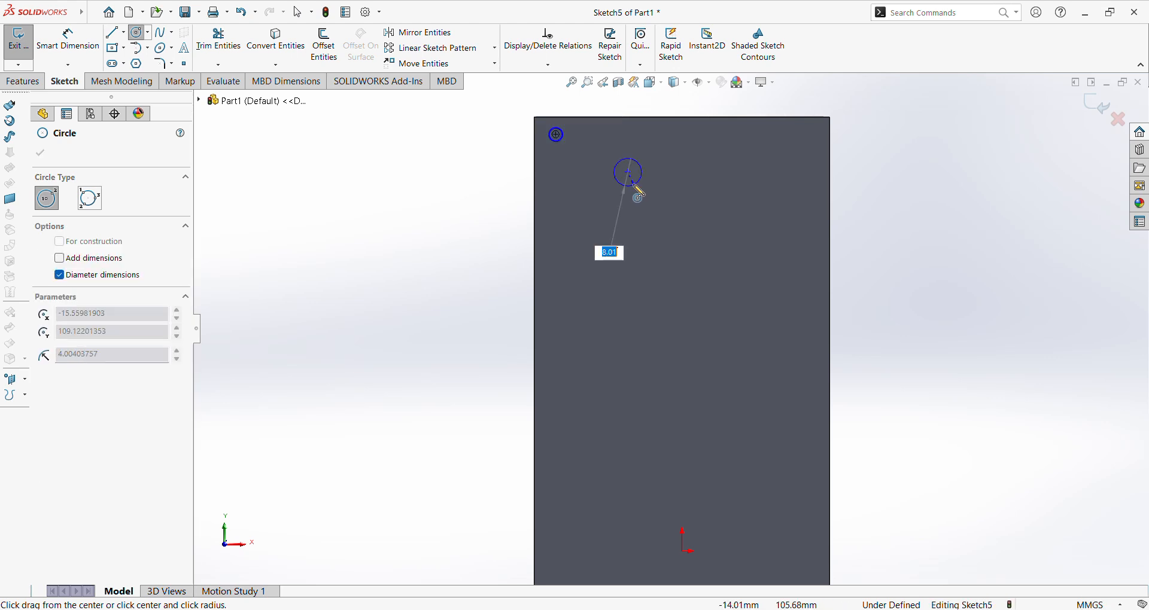
pyautogui.click(636, 186)
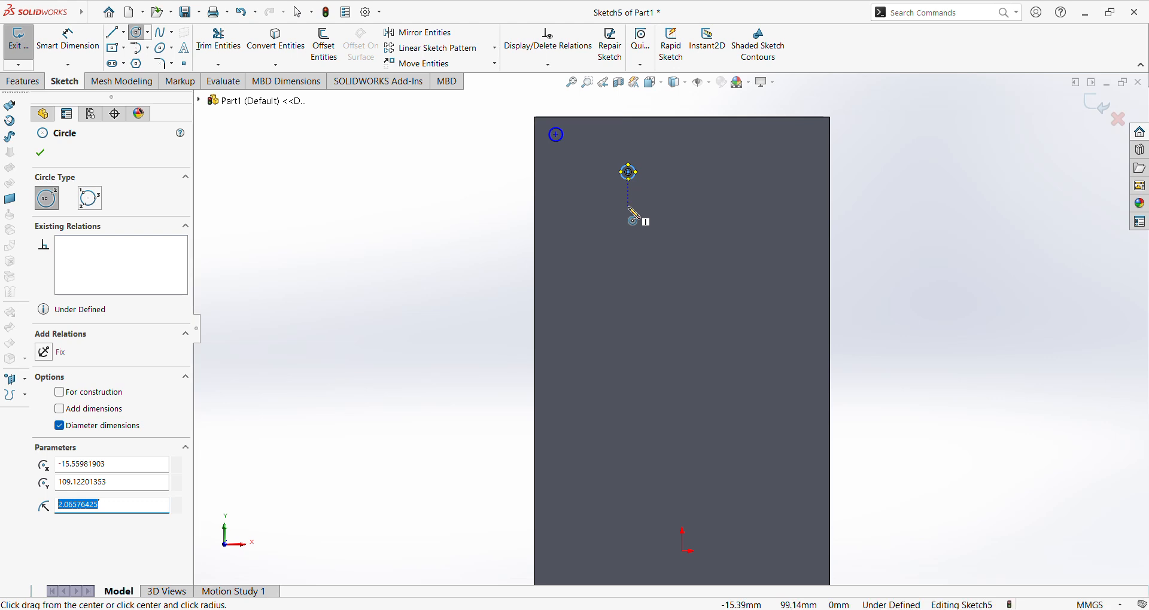
# - Sketch a 3 mm circle directly below the second one and a circle about 8.1 mm in diameter just above and left of the origin
pyautogui.click(627, 207)
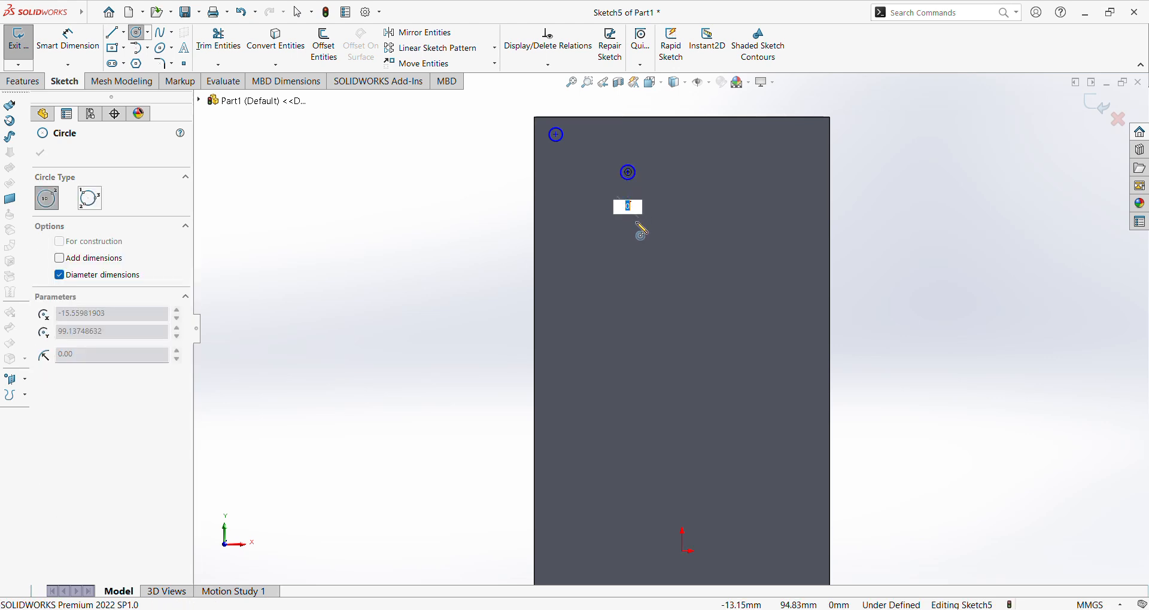
pyautogui.press('Return')
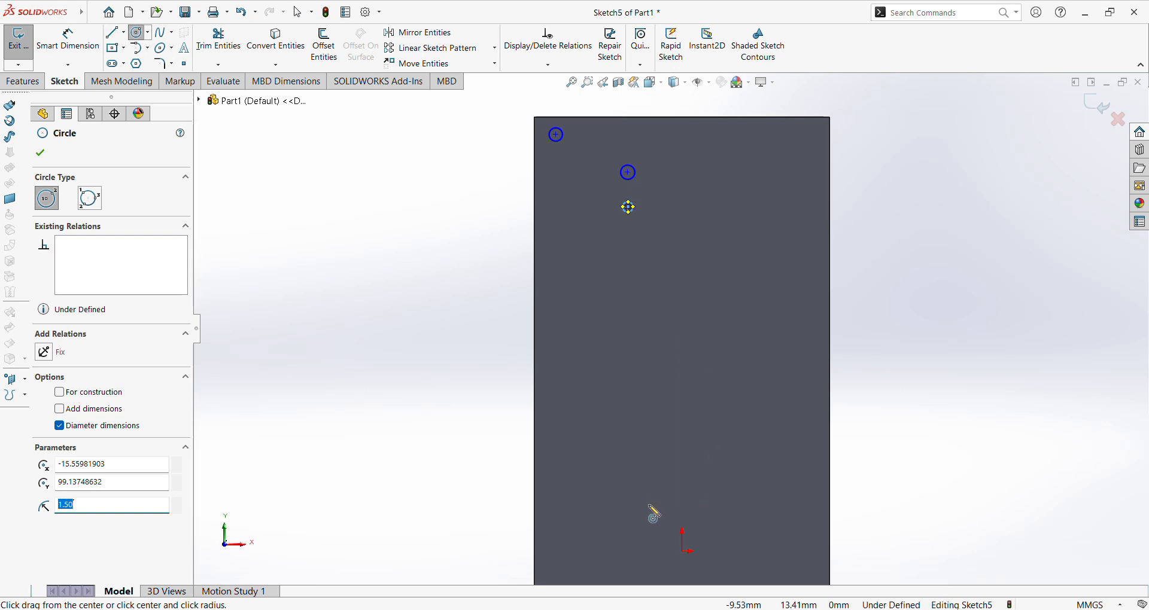
pyautogui.click(641, 498)
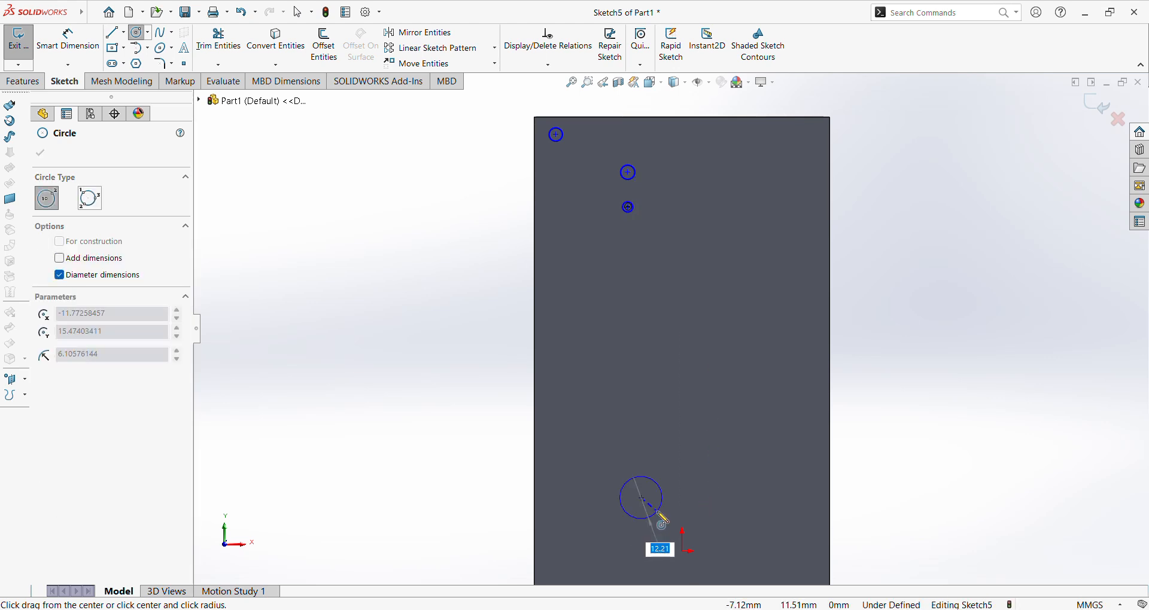
pyautogui.click(655, 509)
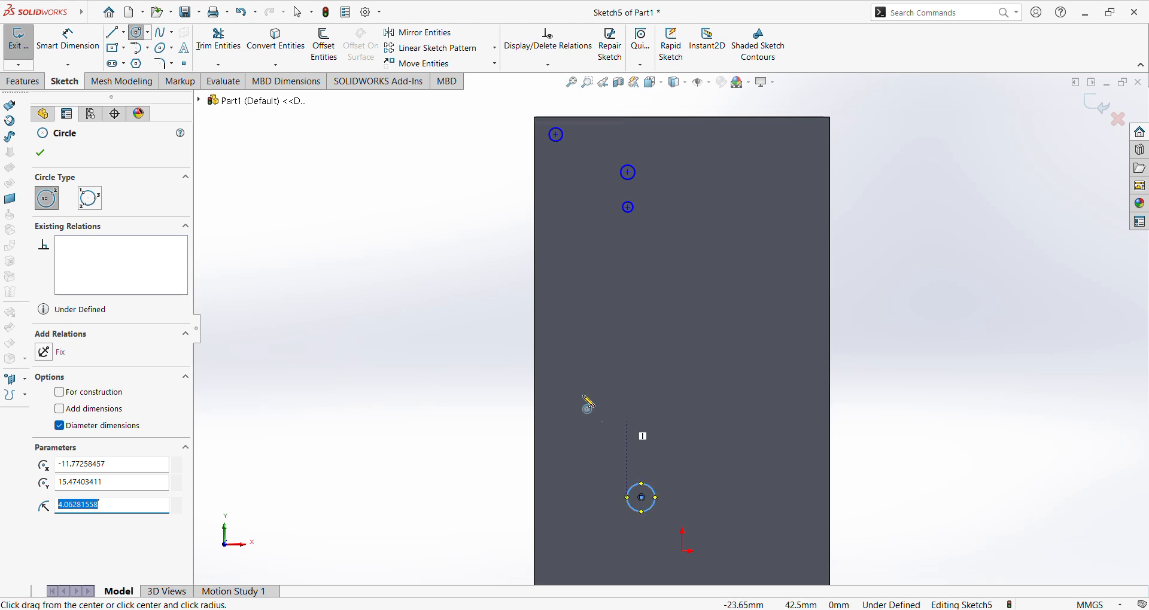
# - Dimension the diameter of the circle near the plate's upper-left corner at 4 mm
pyautogui.click(73, 46)
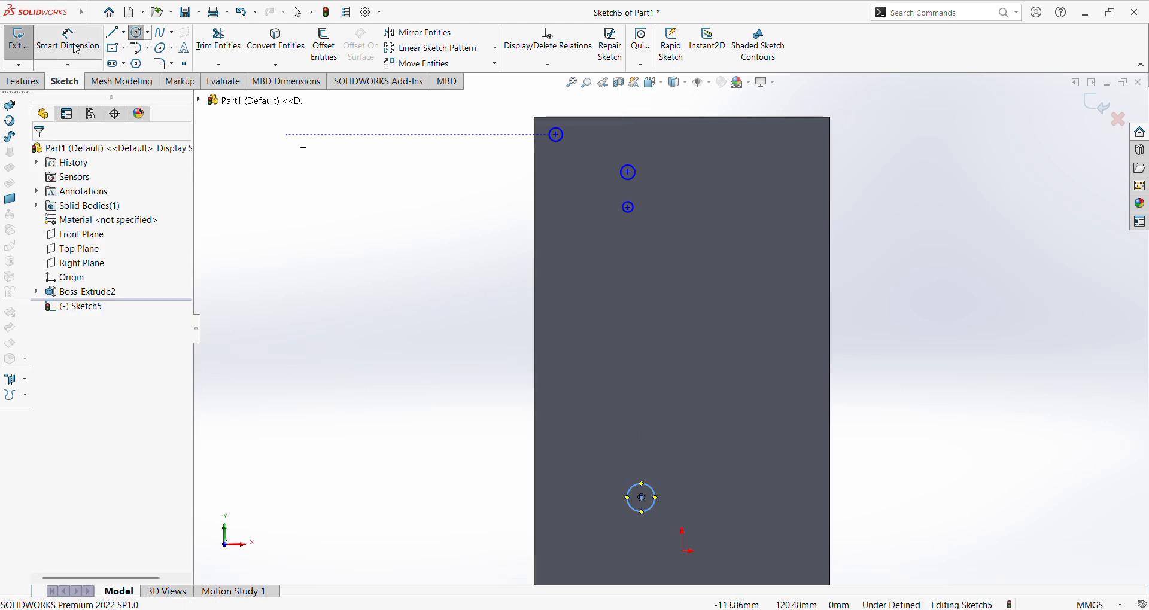
pyautogui.click(554, 144)
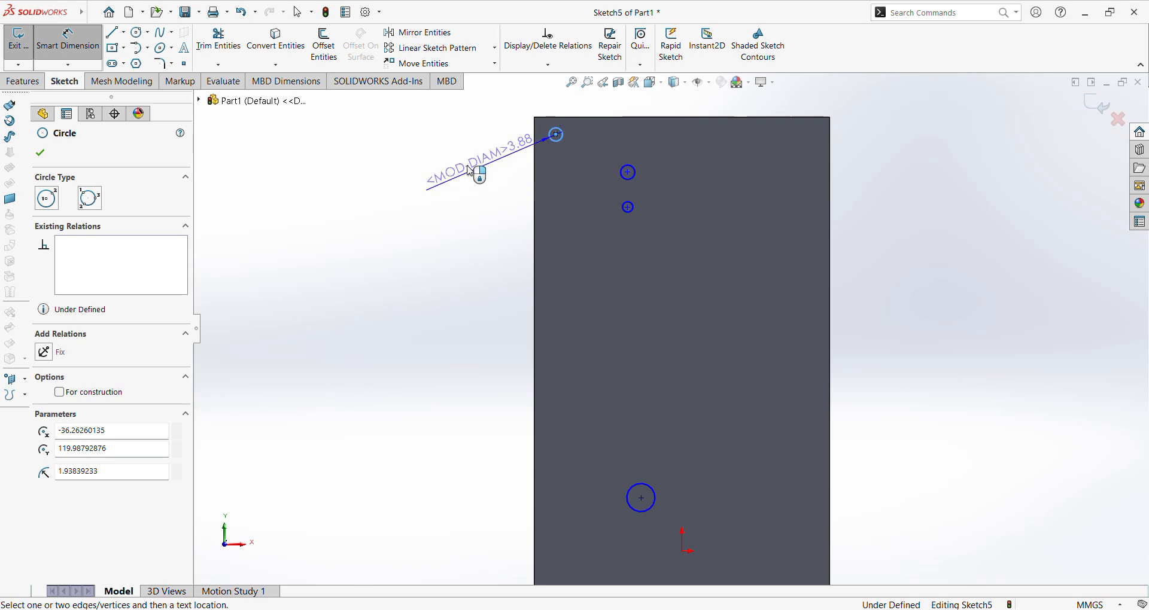
pyautogui.click(468, 170)
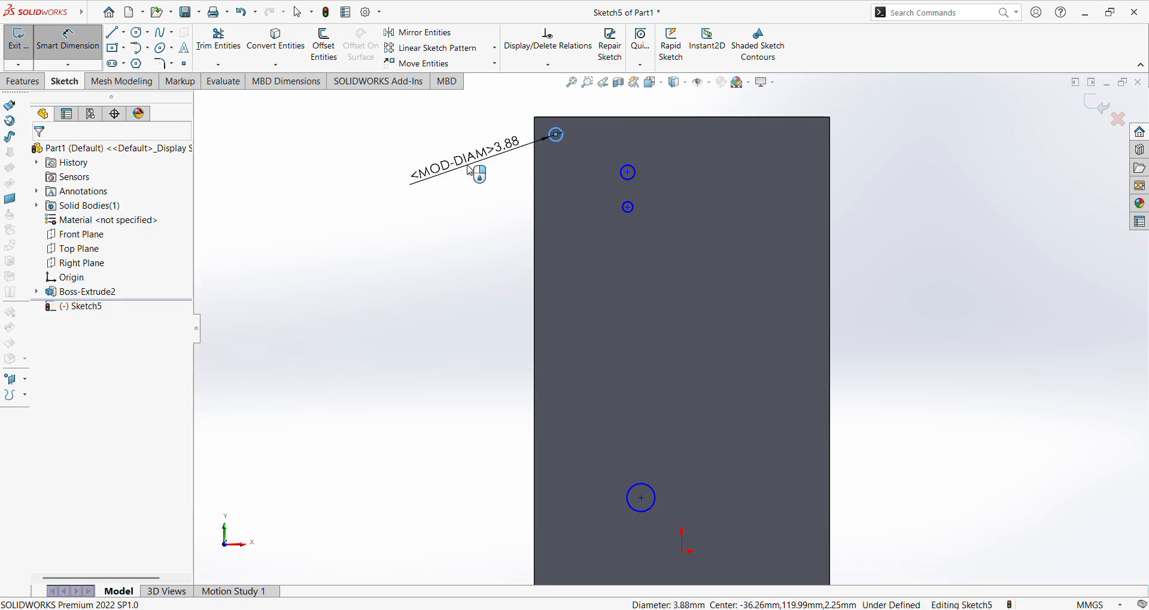
pyautogui.write('4')
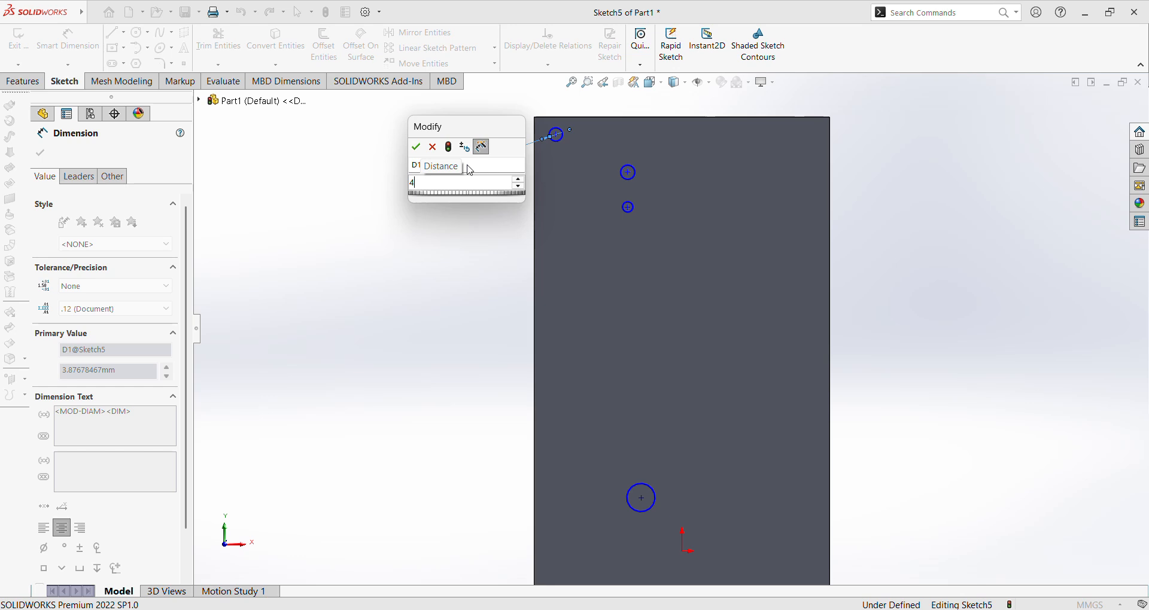
pyautogui.press('Return')
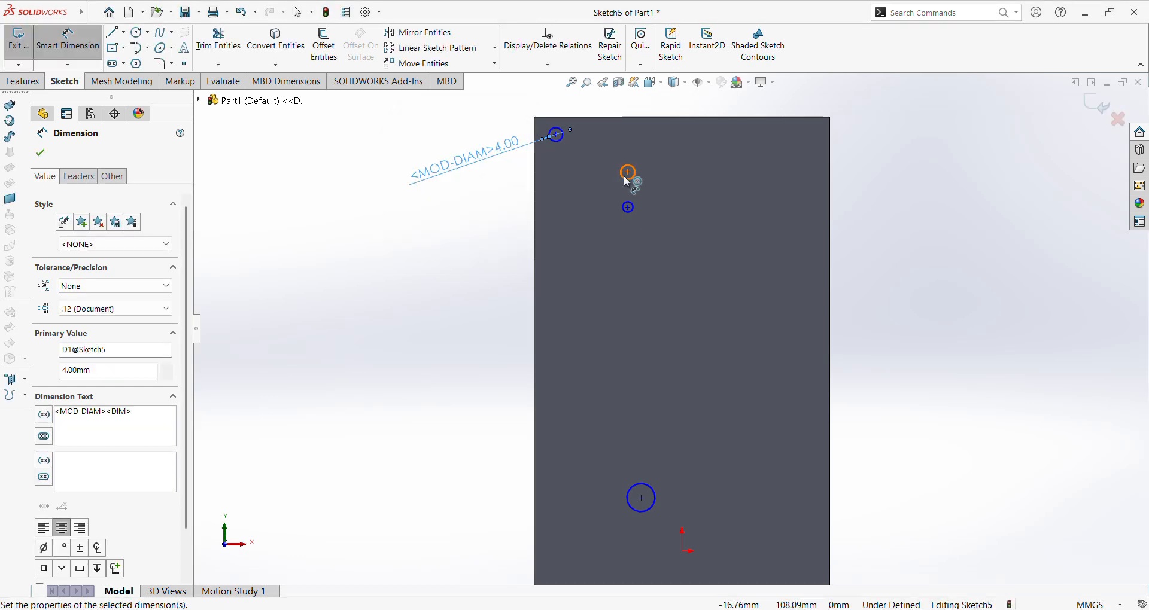
# - Dimension the diameter of the second circle, below and to the right of the corner circle, at 3 mm
pyautogui.click(626, 180)
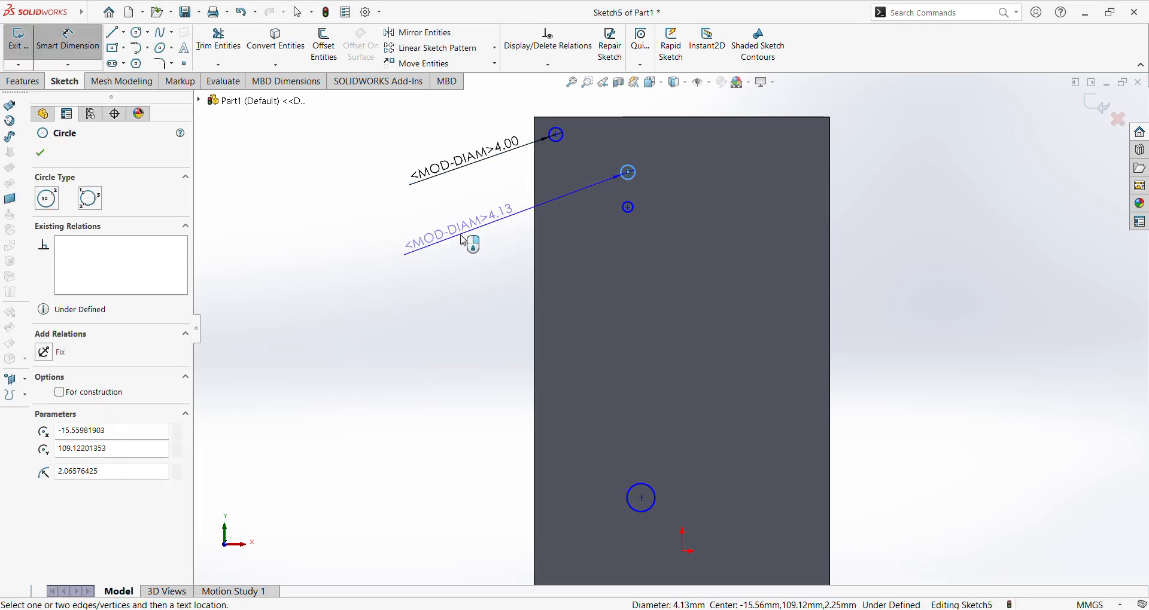
pyautogui.click(464, 240)
pyautogui.write('3')
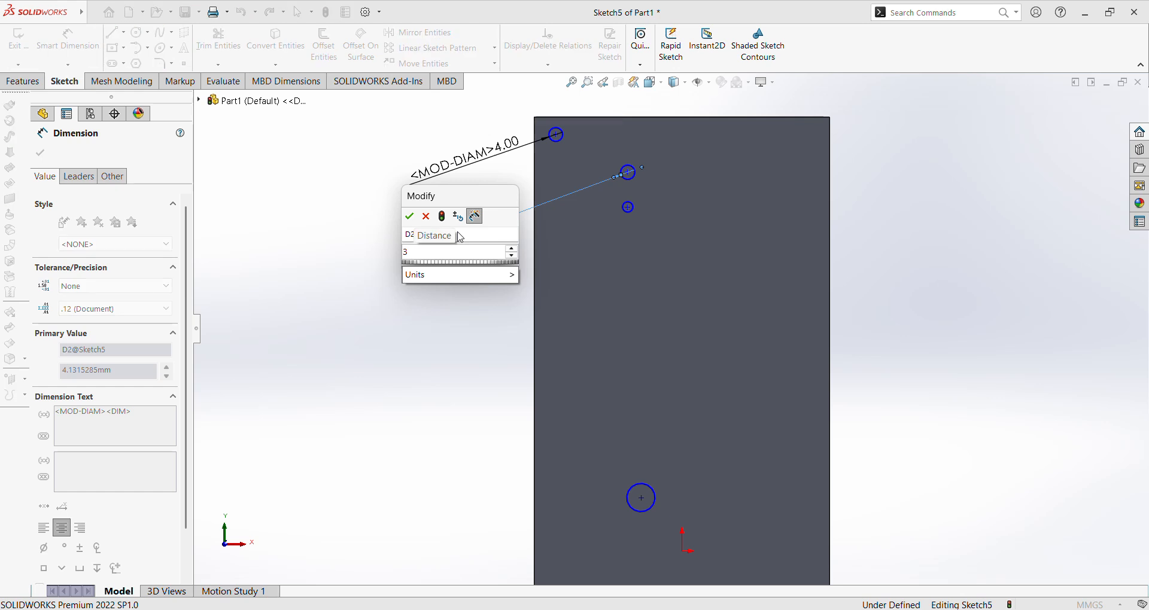
pyautogui.press('Return')
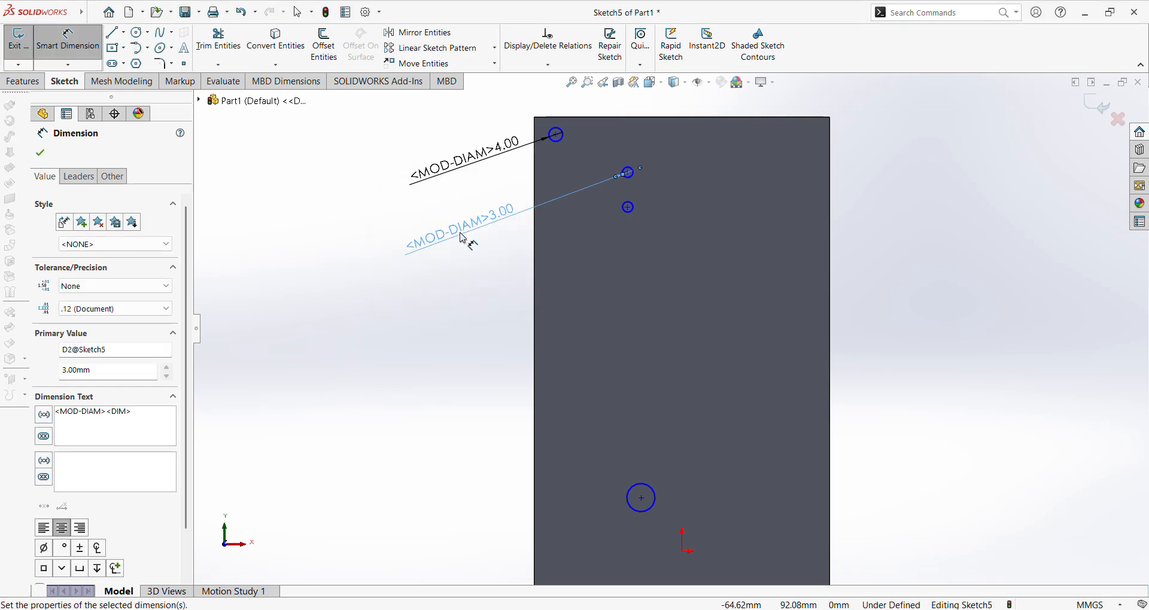
# - Dimension the vertical distance from the corner circle's center to the plate's upper edge at 7.5 mm
pyautogui.click(557, 135)
pyautogui.click(574, 120)
pyautogui.click(300, 141)
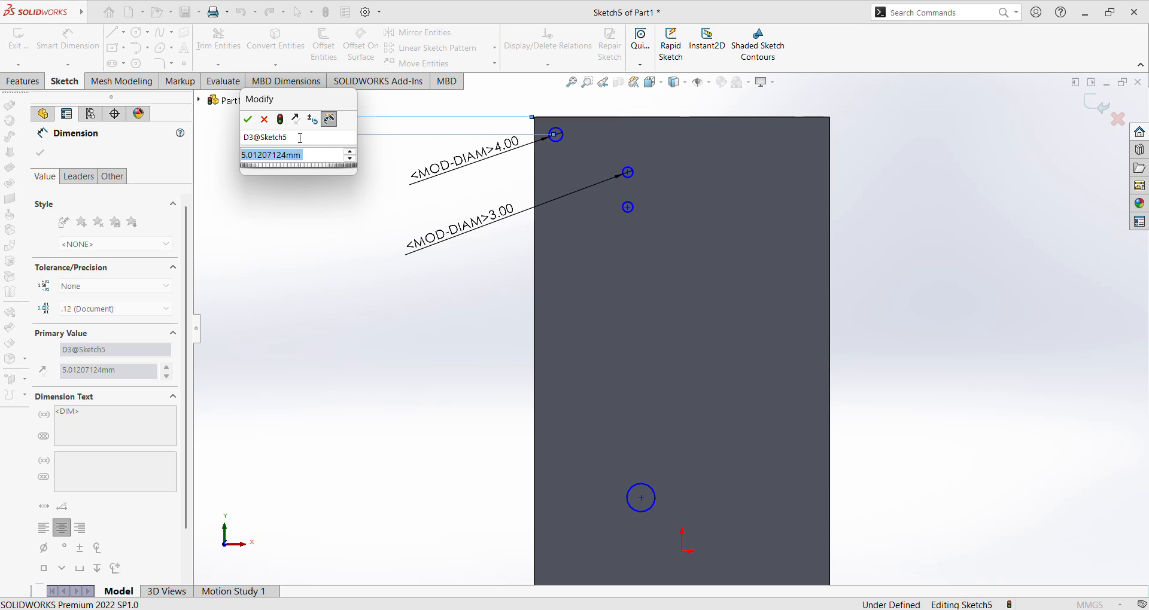
pyautogui.write('7.')
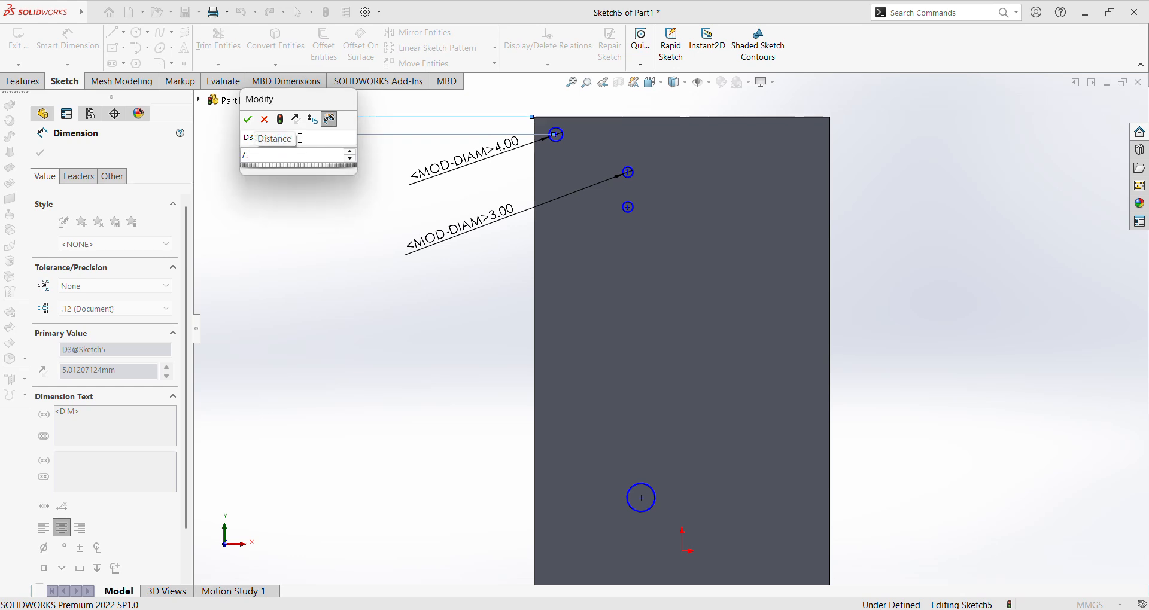
pyautogui.write('5')
pyautogui.press('Return')
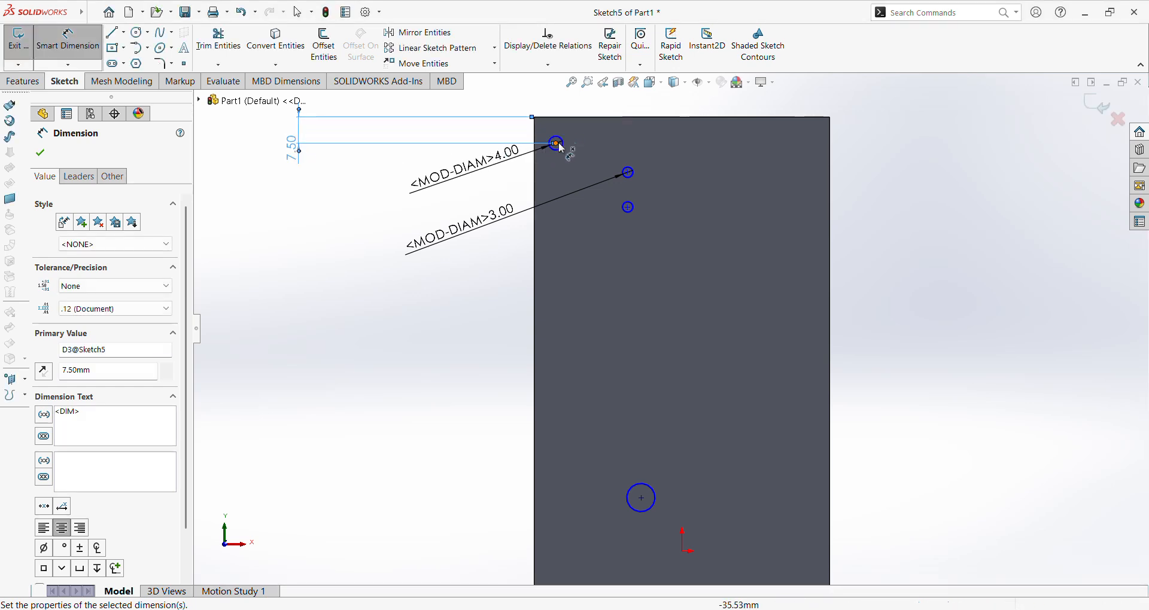
# - Dimension the horizontal distance between the corner circle's center and the origin at 35 mm
pyautogui.click(557, 144)
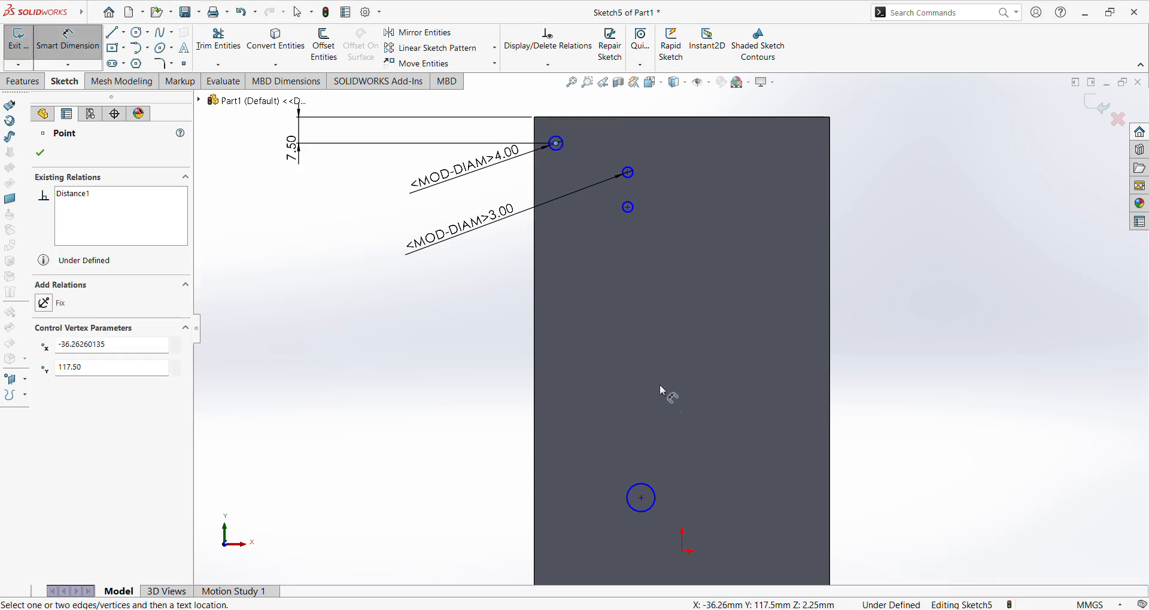
pyautogui.press('Escape')
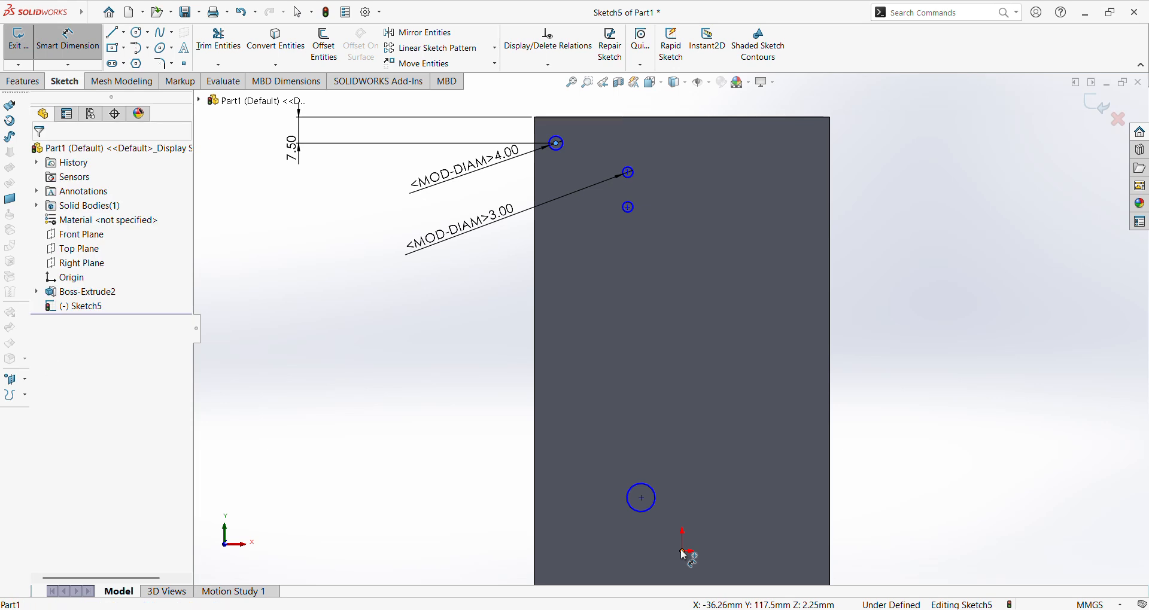
pyautogui.click(684, 552)
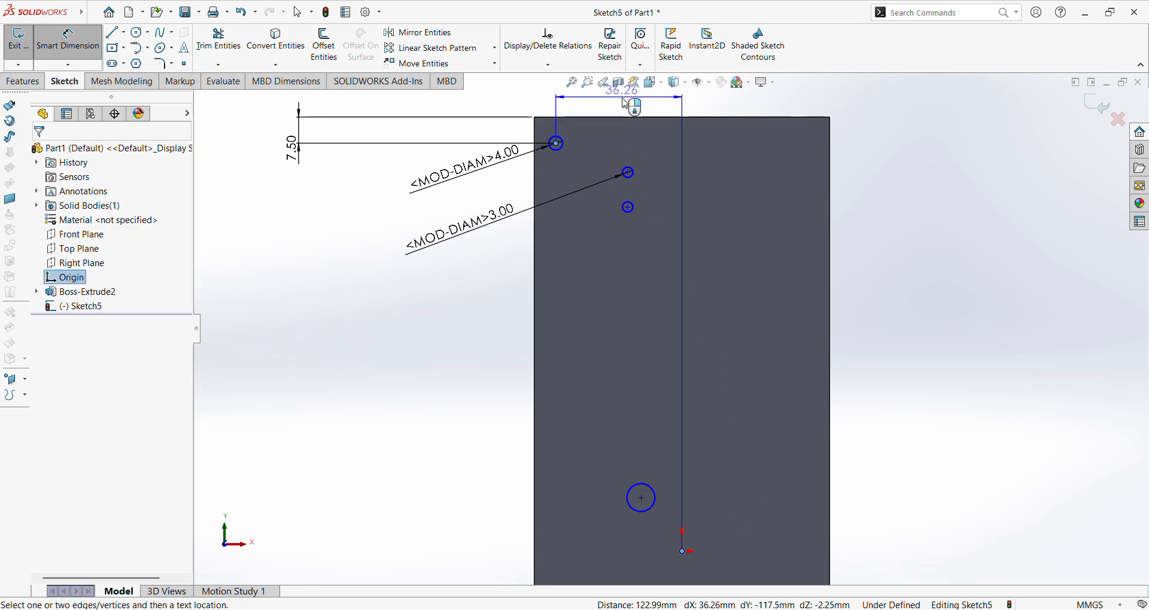
pyautogui.click(625, 104)
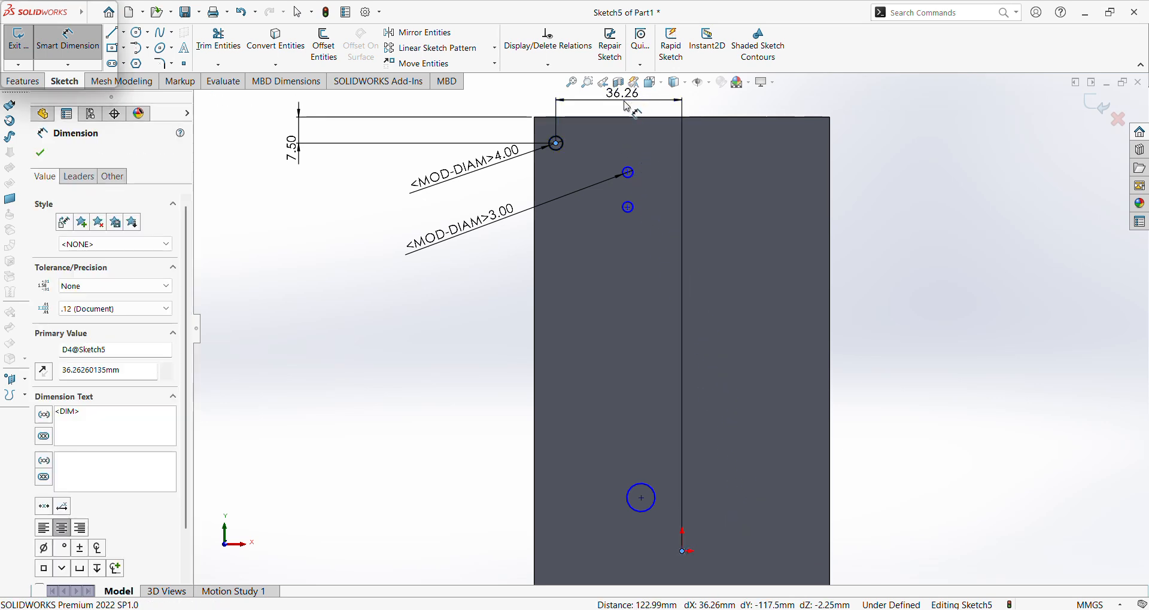
pyautogui.write('35')
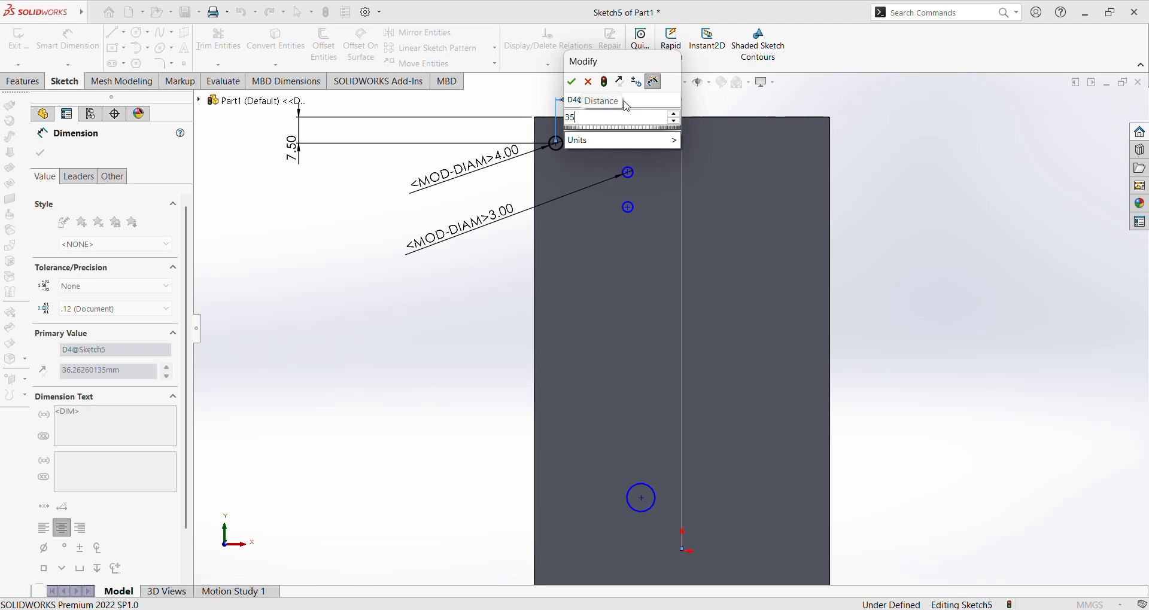
pyautogui.press('Escape')
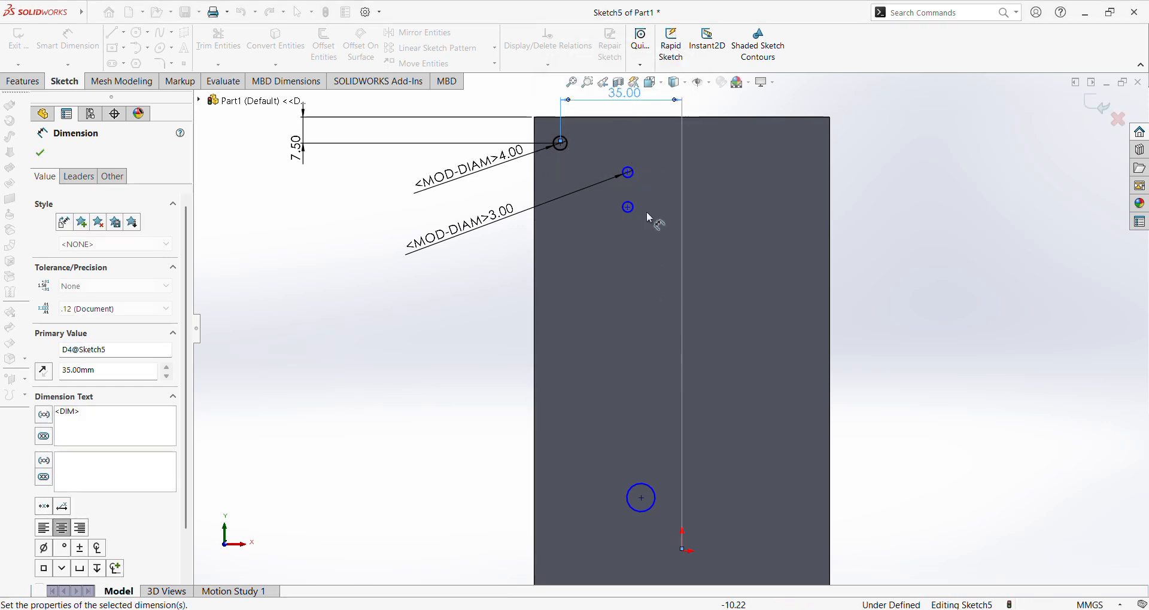
# - Dimension the vertical distance between the centers of the two small vertically aligned circles at 25 mm
pyautogui.click(629, 174)
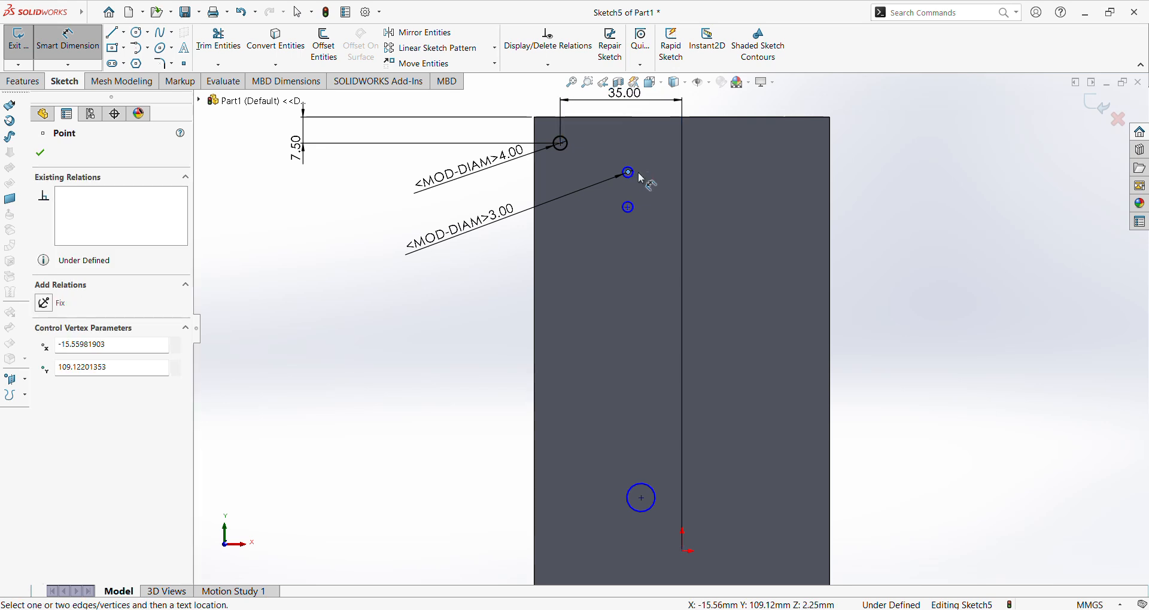
pyautogui.click(629, 208)
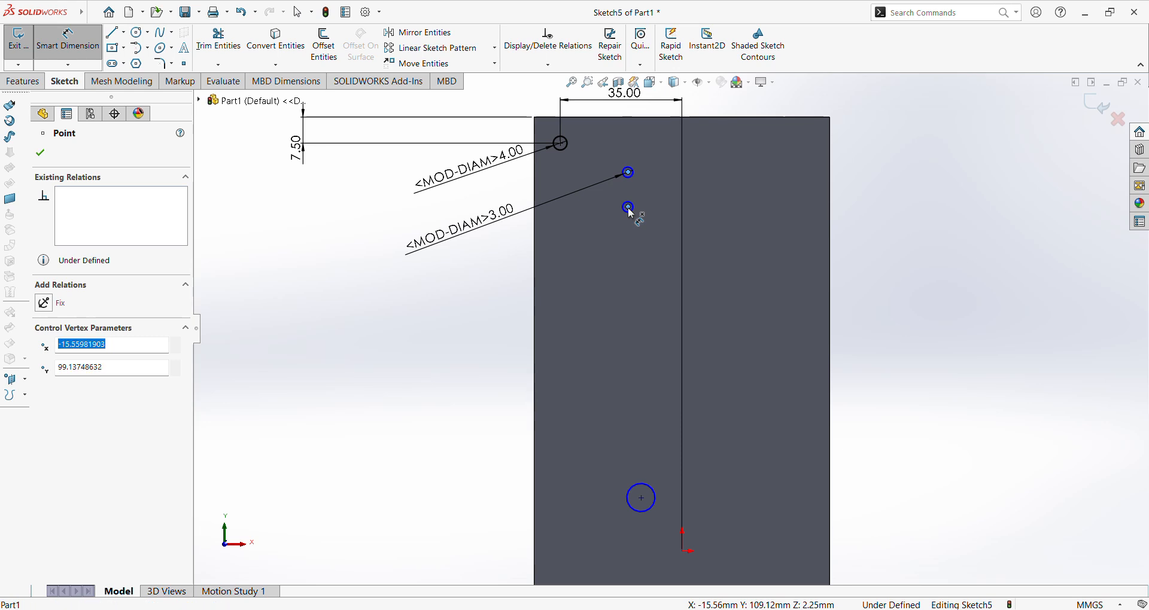
pyautogui.click(293, 235)
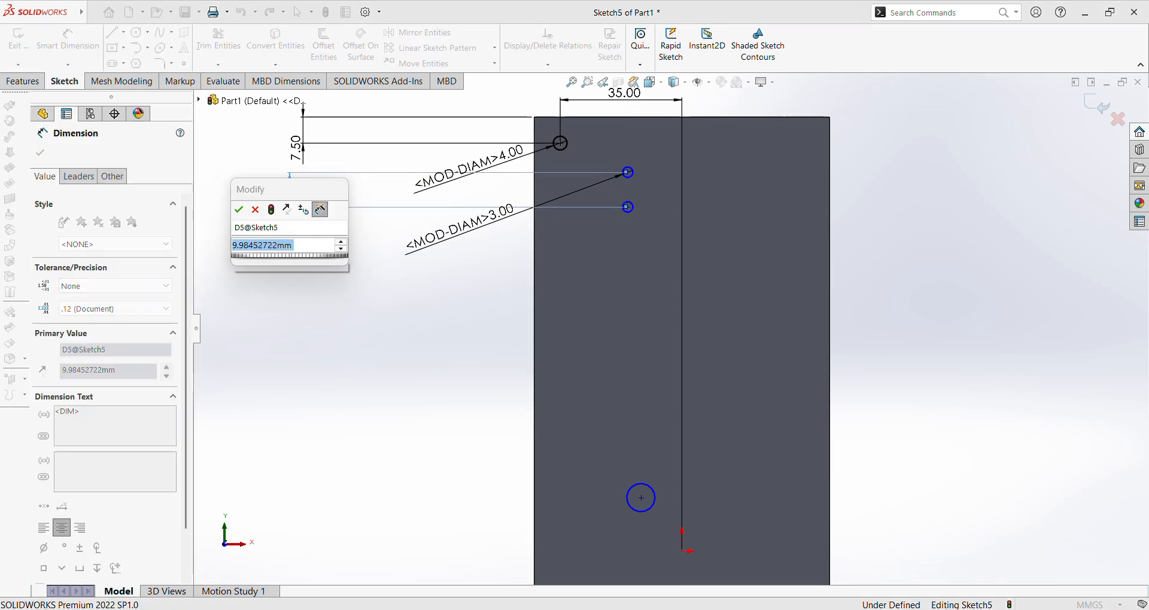
pyautogui.write('25')
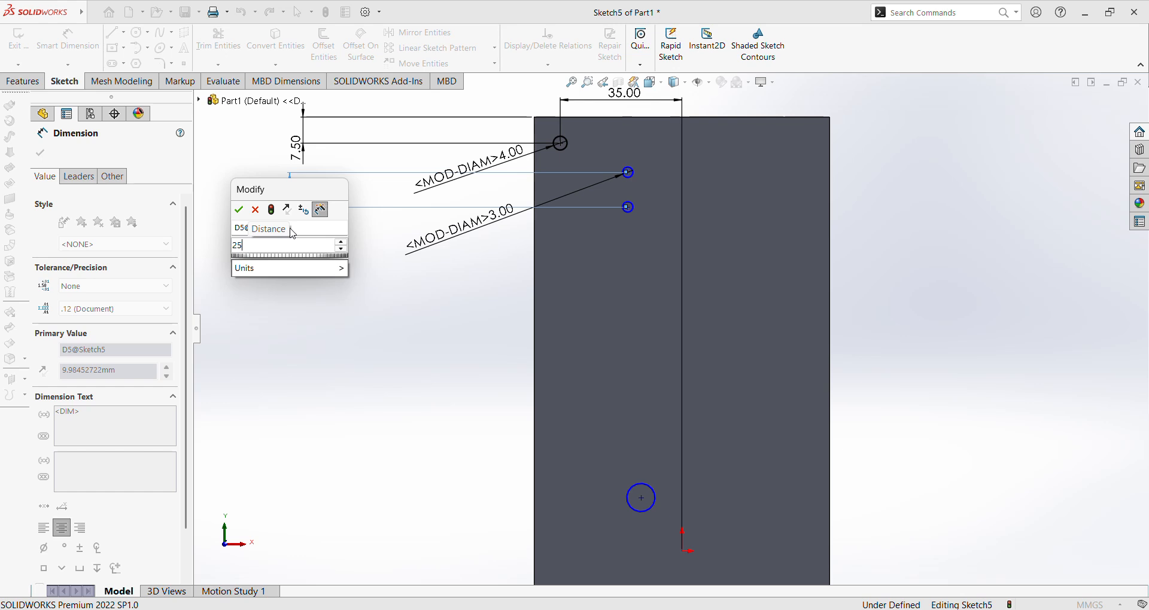
pyautogui.press('Return')
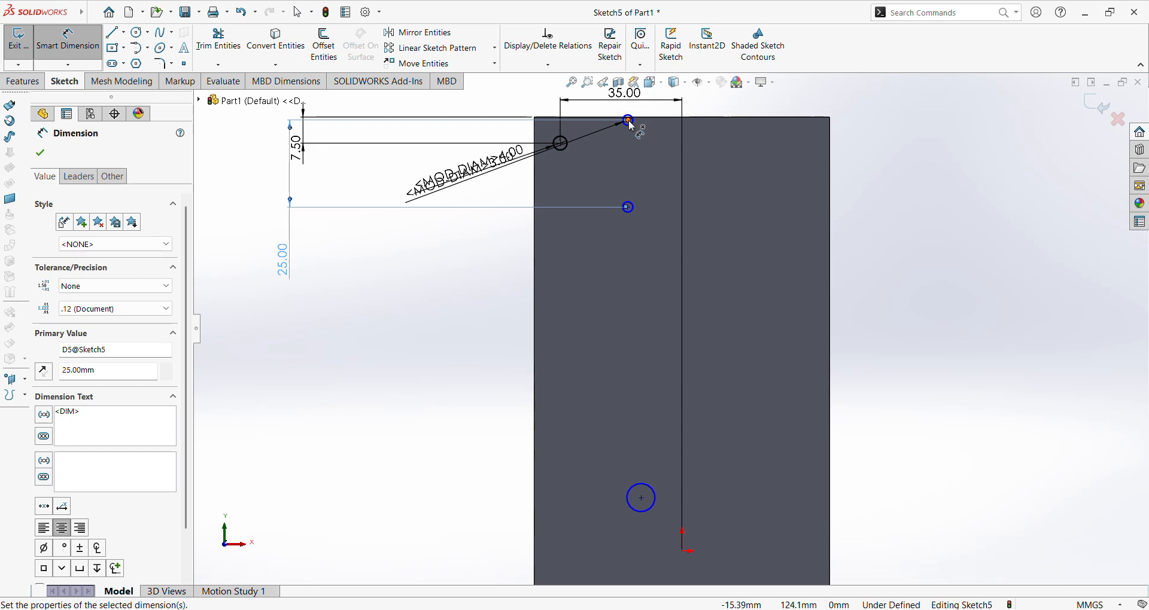
# - Dimension the vertical distance from the upper 3 mm circle's center to the plate's upper edge at 22.5 mm
pyautogui.click(630, 122)
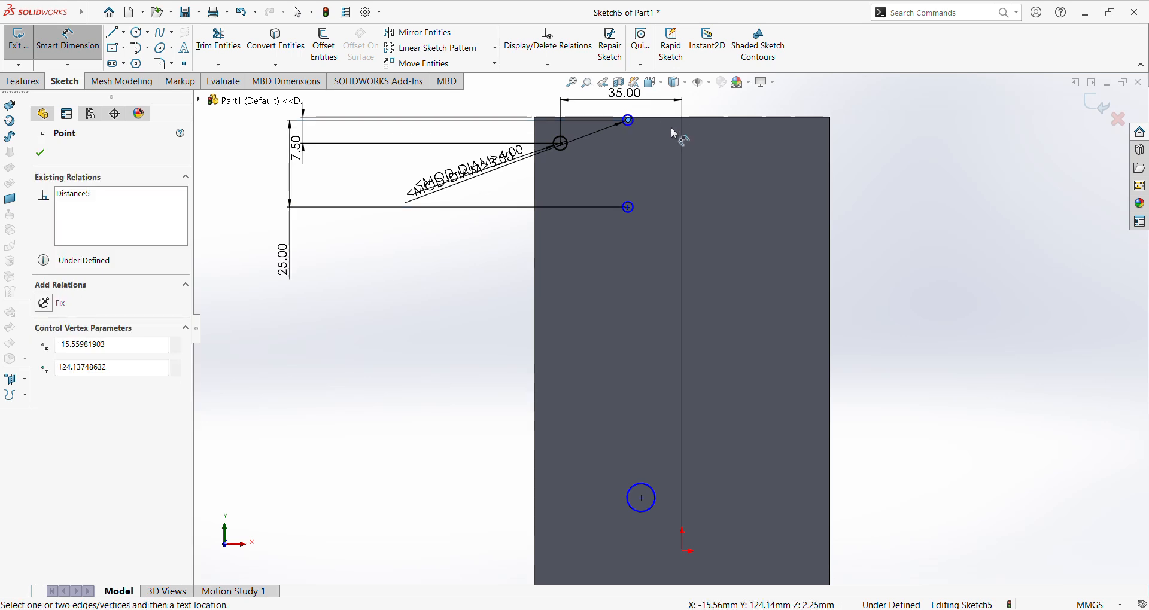
pyautogui.click(796, 118)
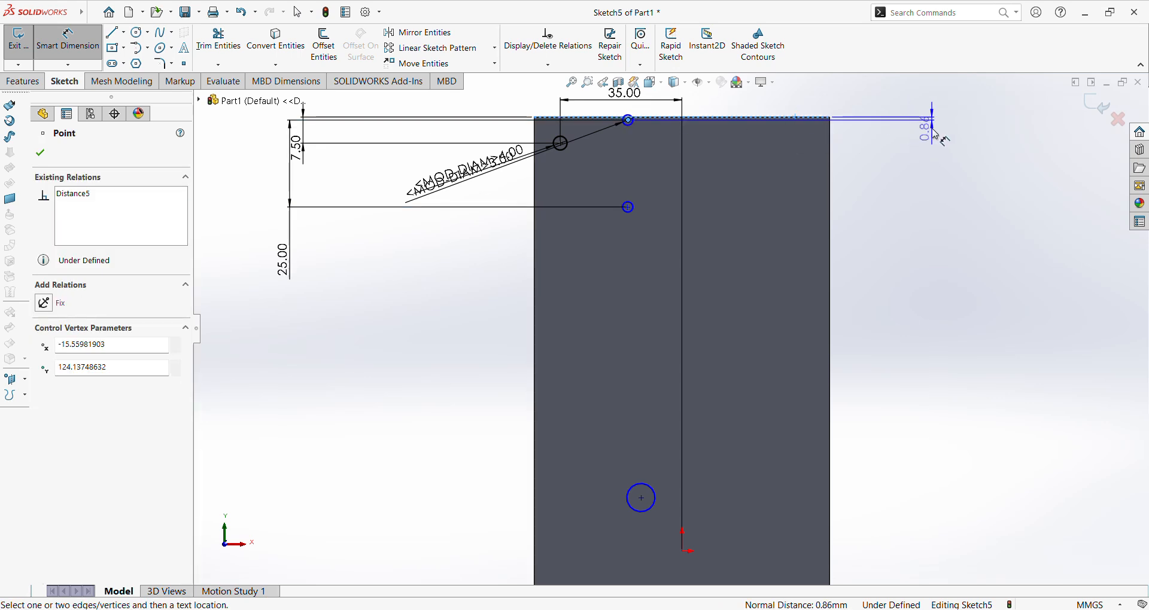
pyautogui.click(934, 133)
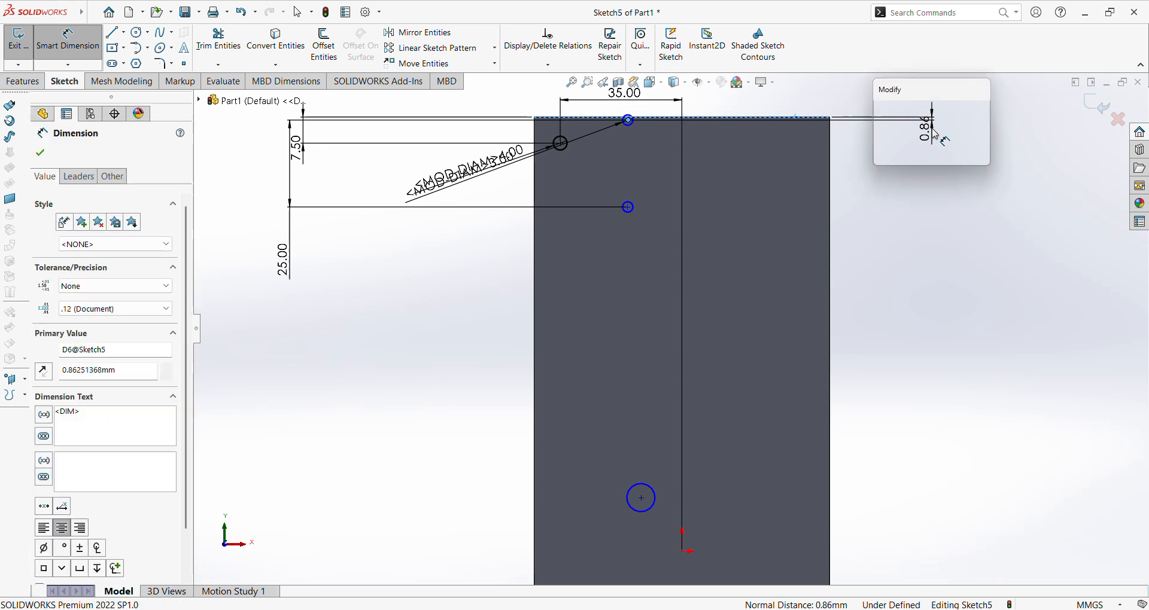
pyautogui.write('22.')
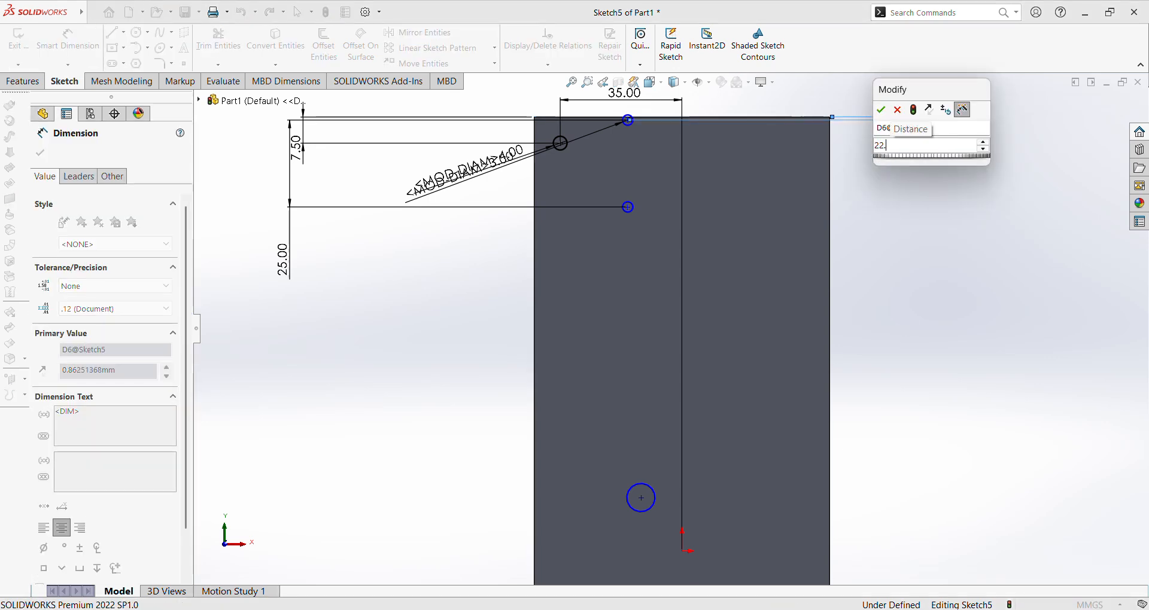
pyautogui.write('5')
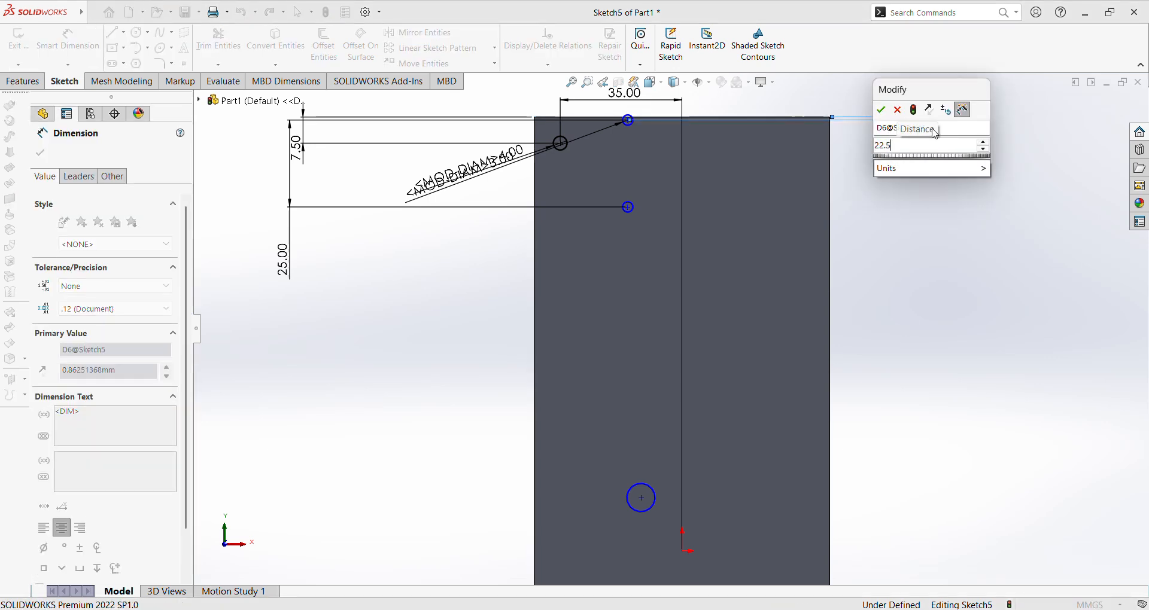
pyautogui.press('Return')
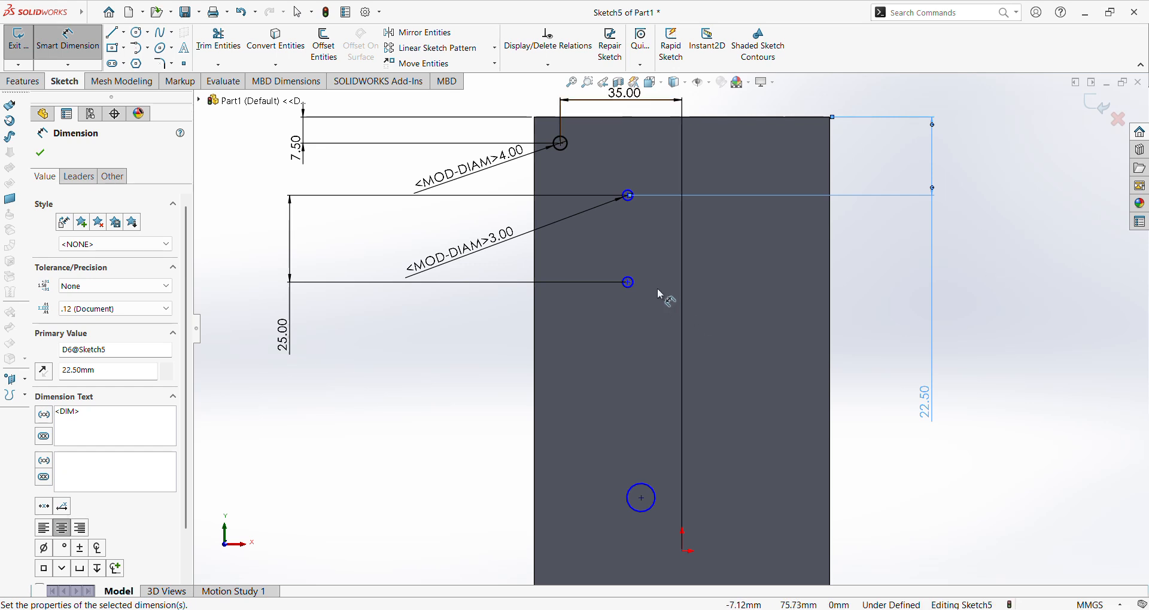
# - Dimension the horizontal distance between the upper 3 mm circle's center and the origin at 17 mm
pyautogui.click(629, 196)
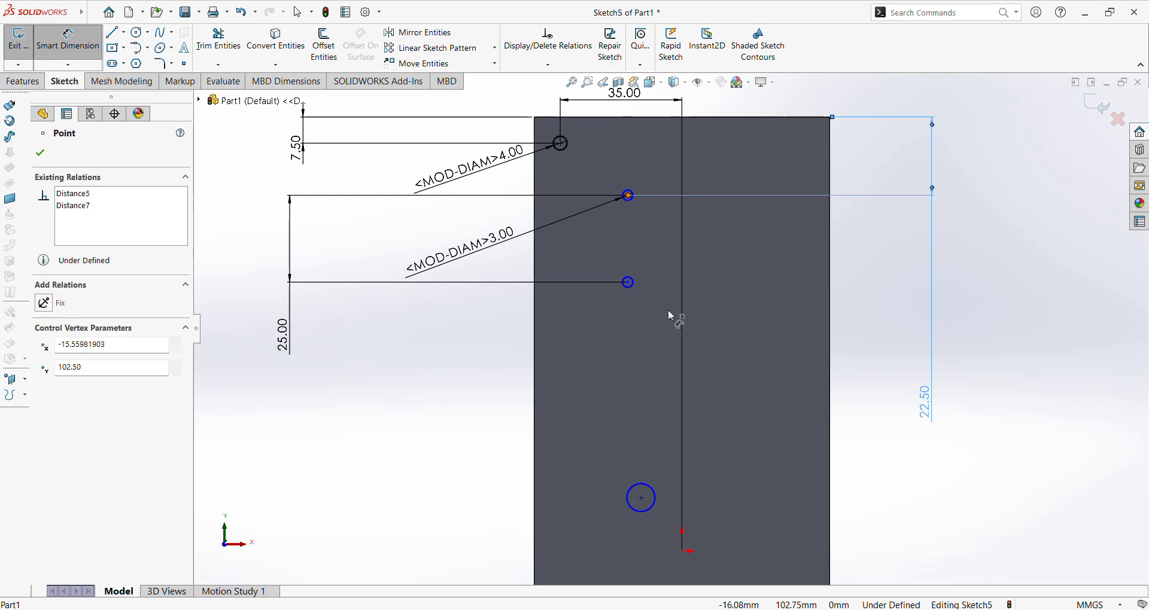
pyautogui.click(683, 551)
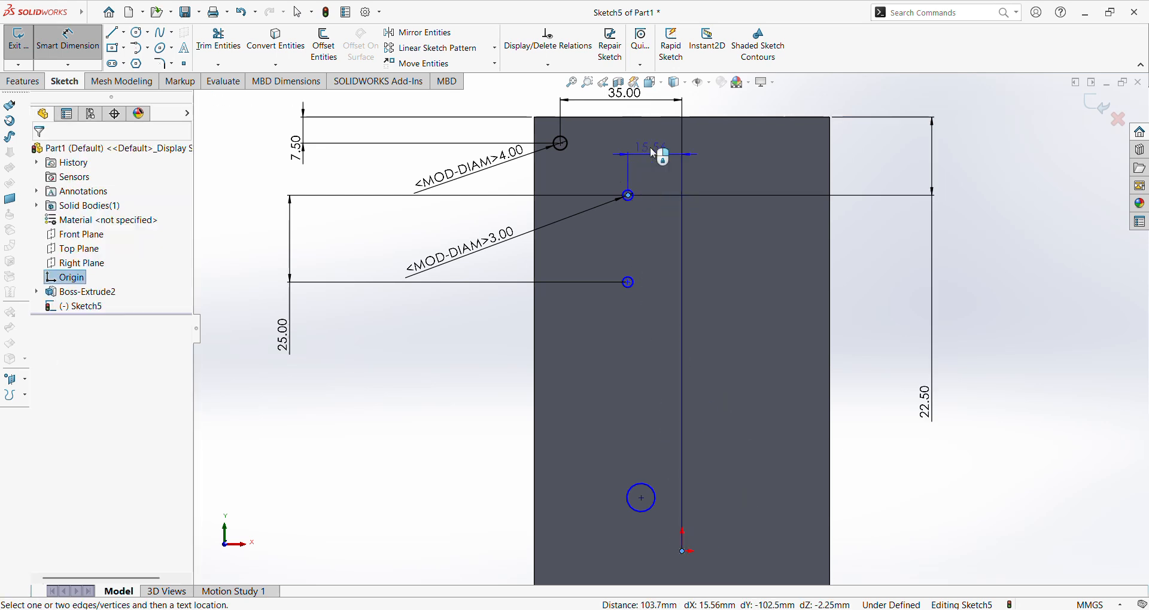
pyautogui.click(654, 115)
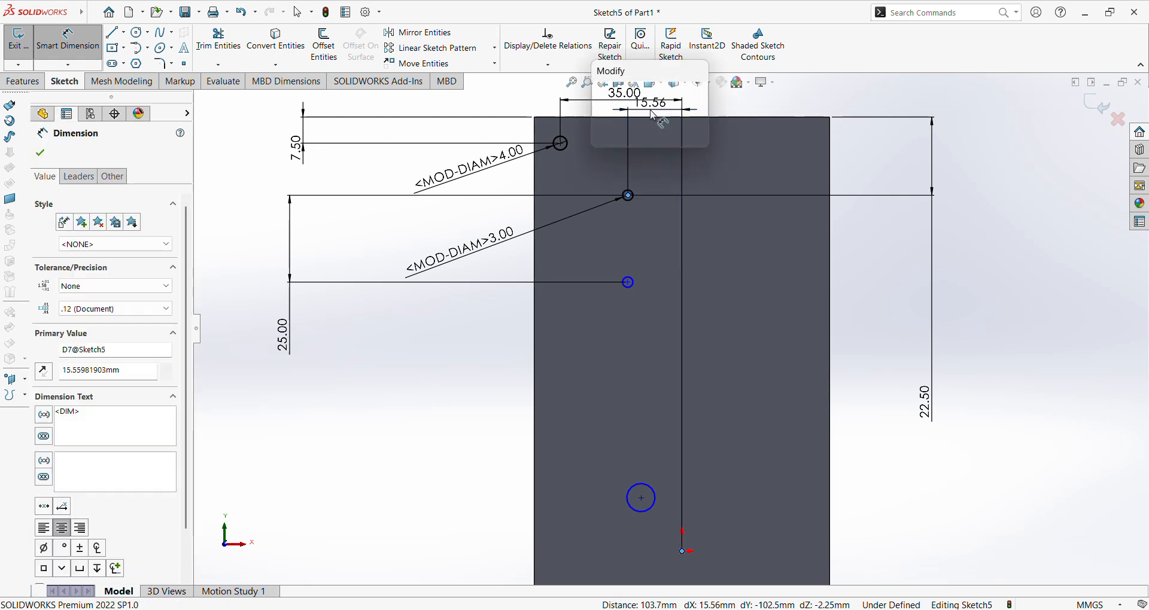
pyautogui.write('1')
pyautogui.press('Escape')
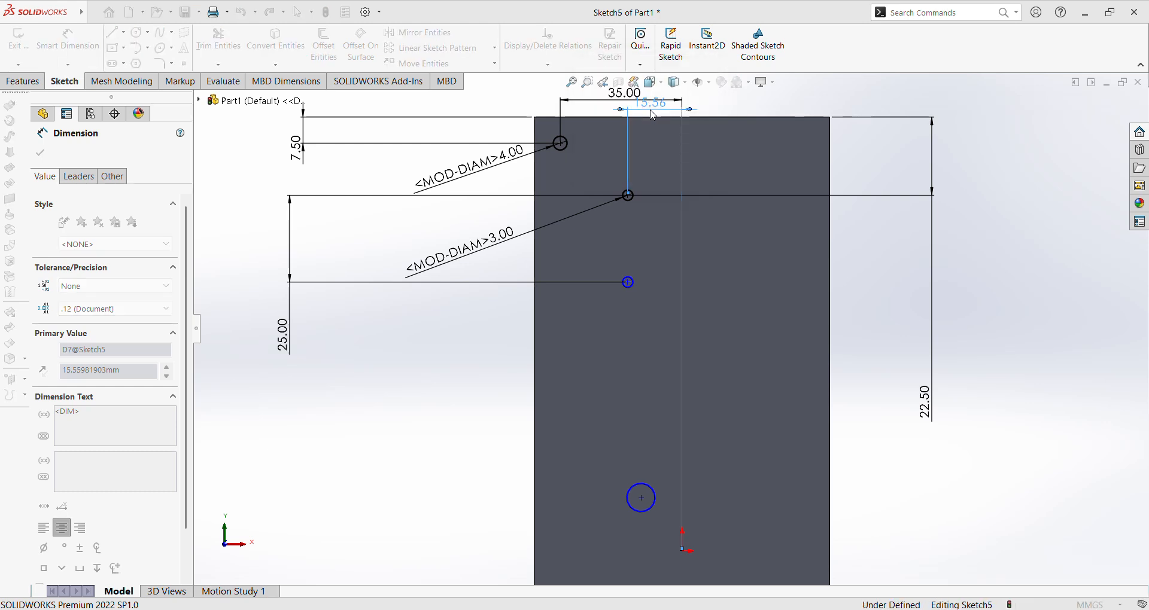
pyautogui.click(653, 113)
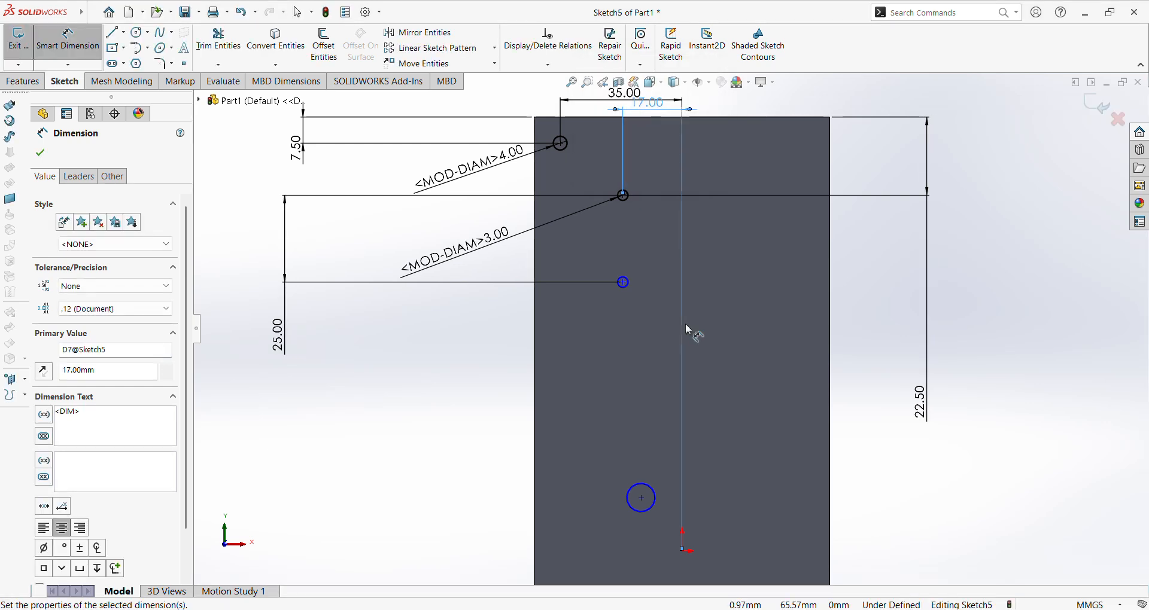
# - Dimension the vertical distance between the lowest circle's center and the origin at 12.5 mm
pyautogui.click(643, 499)
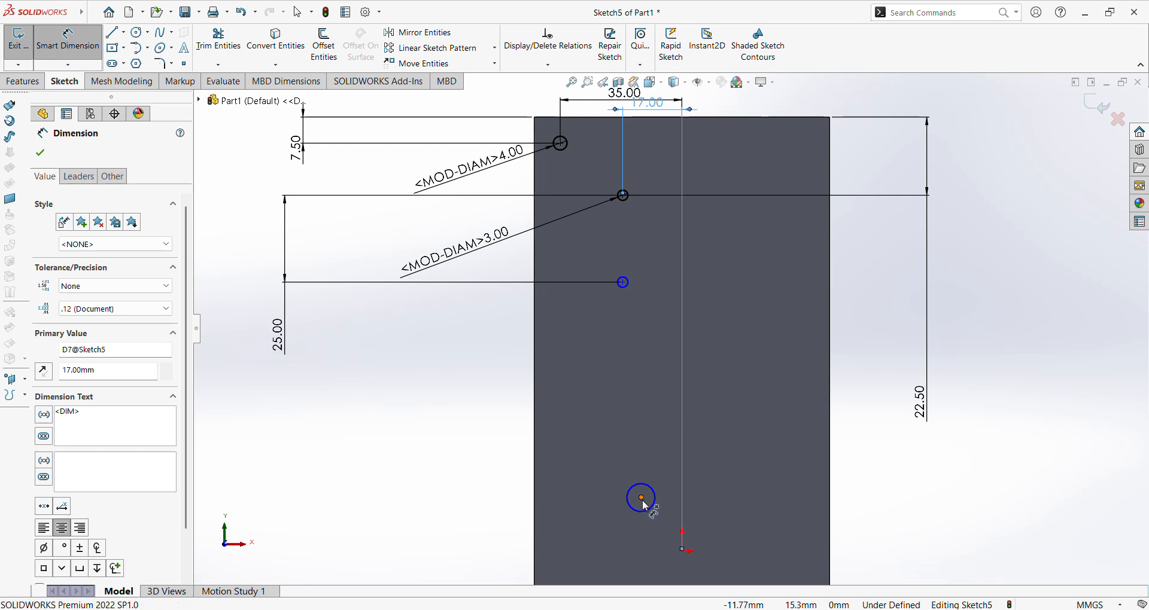
pyautogui.click(684, 554)
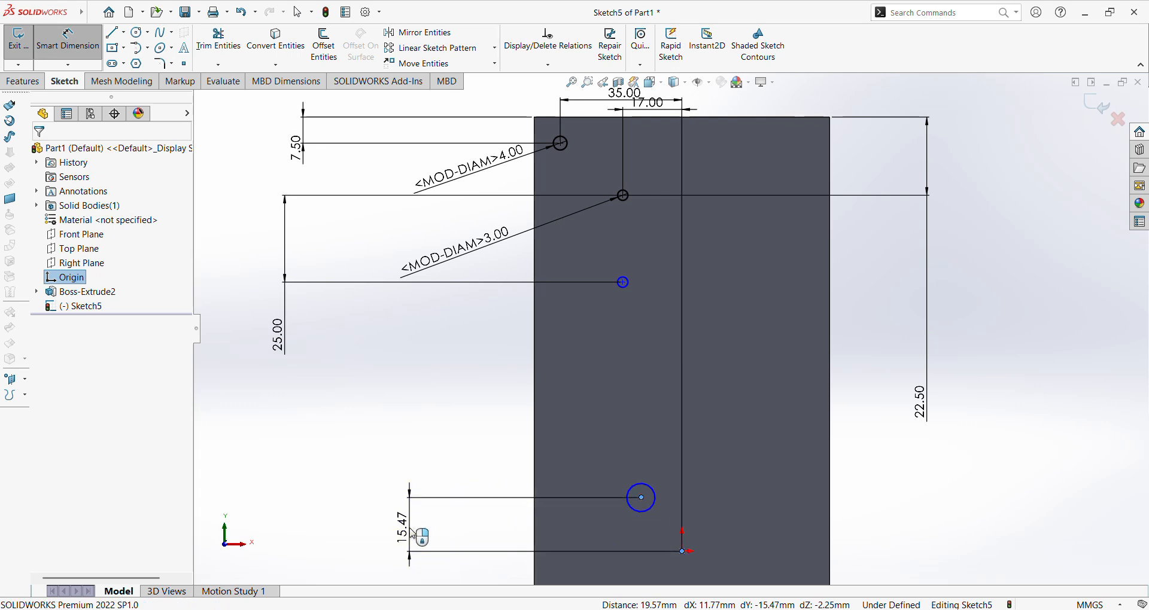
pyautogui.click(413, 534)
pyautogui.write('12.5')
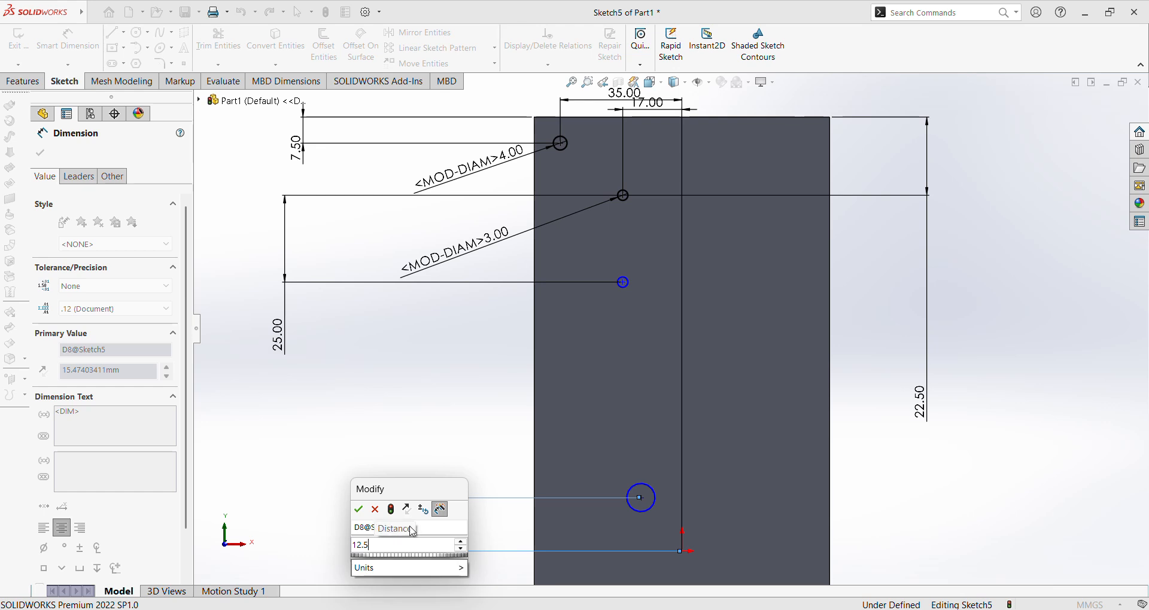
pyautogui.press('Escape')
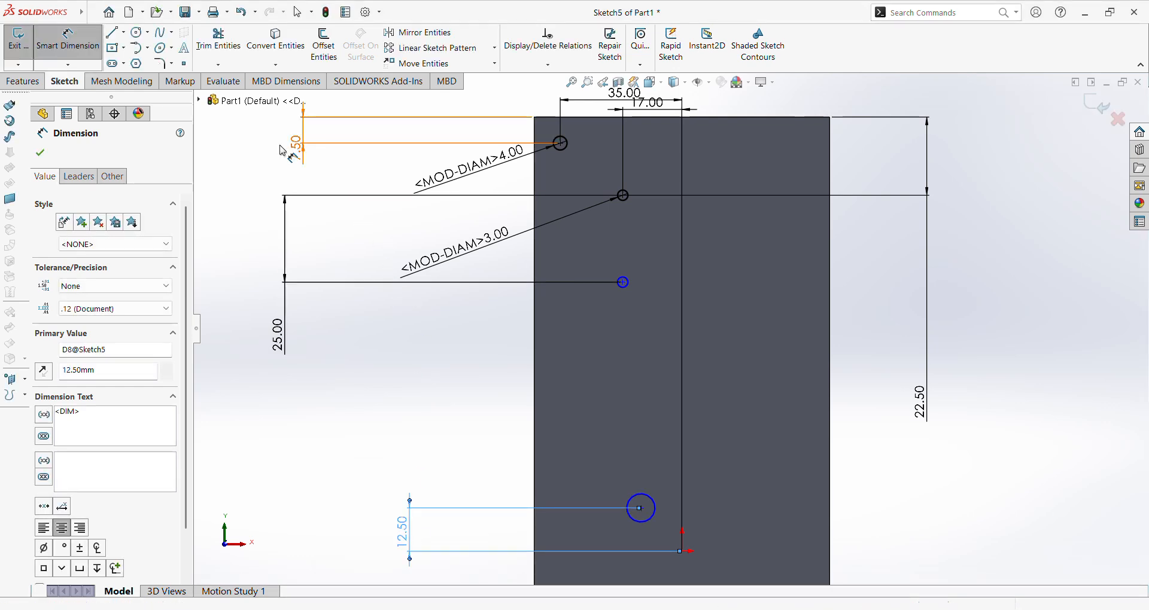
pyautogui.click(74, 46)
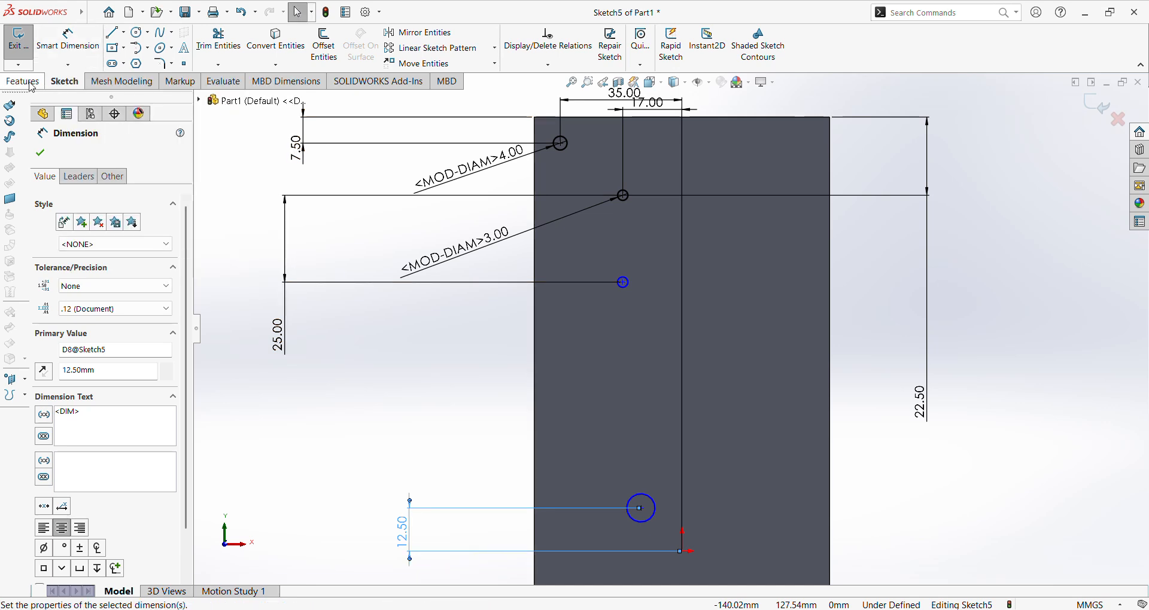
# - Make the two small vertically aligned circles and the lowest circle equal in size
pyautogui.click(630, 200)
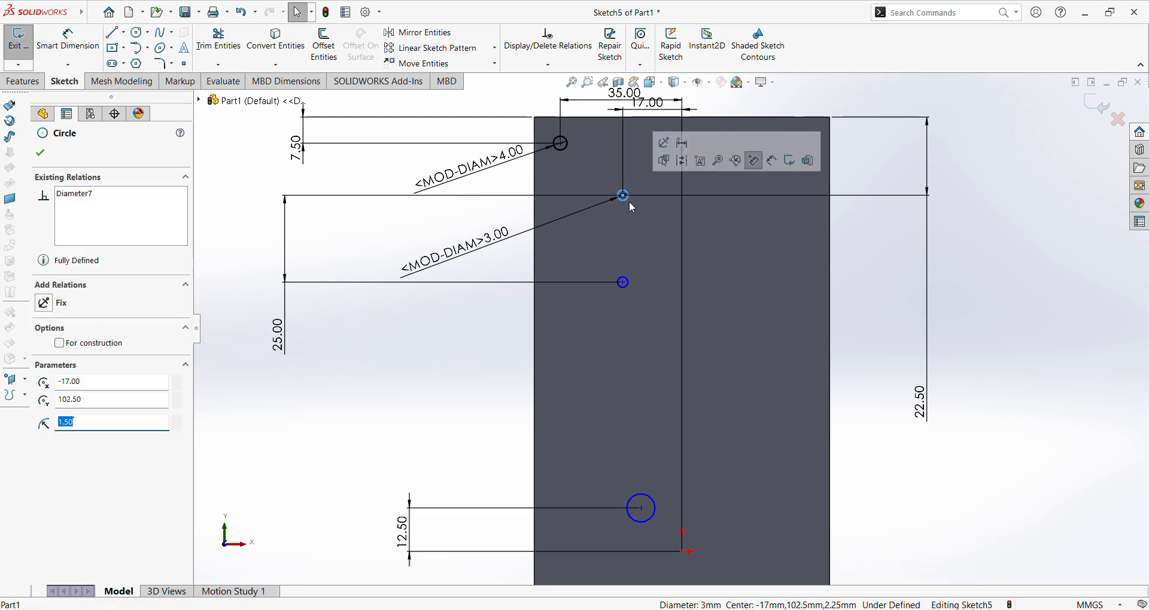
pyautogui.click(629, 285)
pyautogui.keyDown('ctrl'); pyautogui.click(654, 512); pyautogui.keyUp('ctrl')
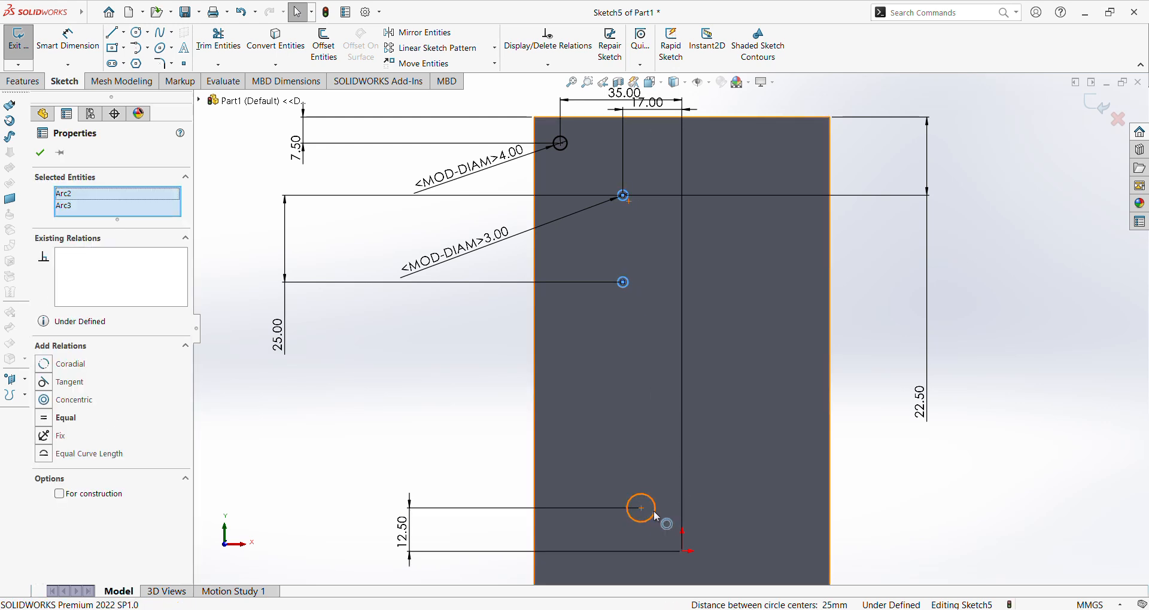
pyautogui.keyDown('ctrl'); pyautogui.click(656, 515); pyautogui.keyUp('ctrl')
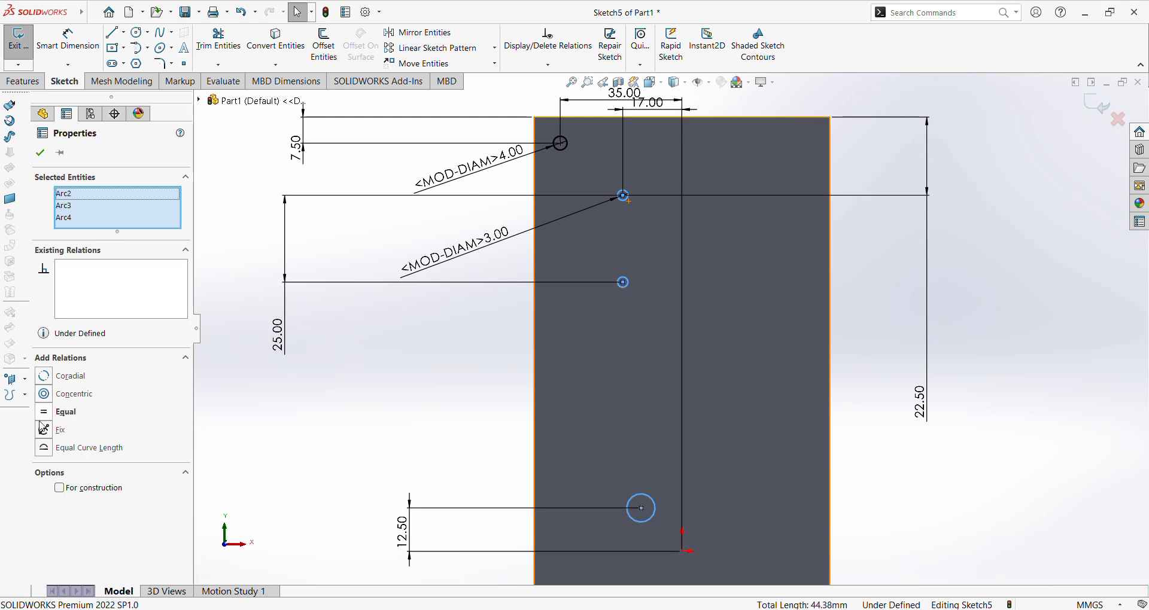
pyautogui.click(43, 415)
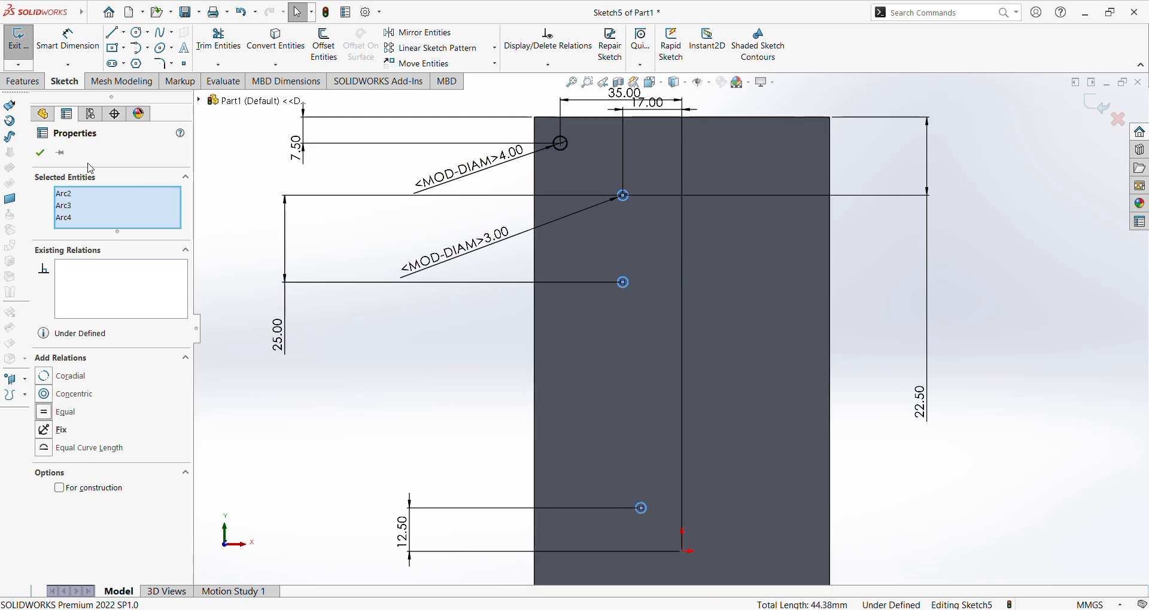
pyautogui.click(40, 154)
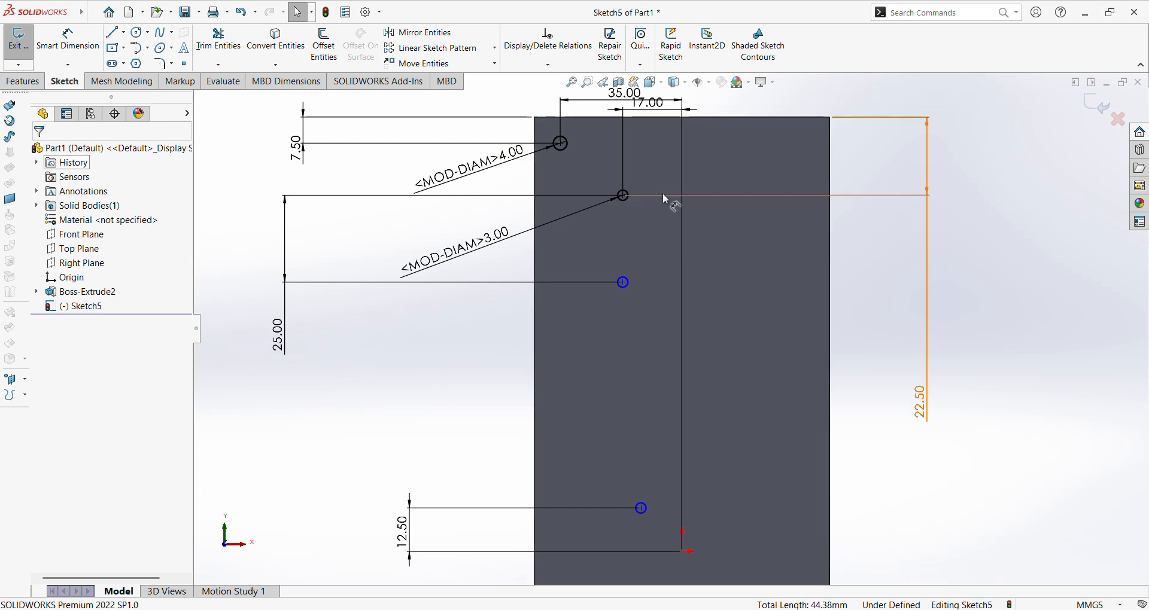
# - Apply a Vertical relation to the center points of the three equal circles
pyautogui.click(623, 197)
pyautogui.click(624, 283)
pyautogui.keyDown('ctrl'); pyautogui.click(641, 508); pyautogui.keyUp('ctrl')
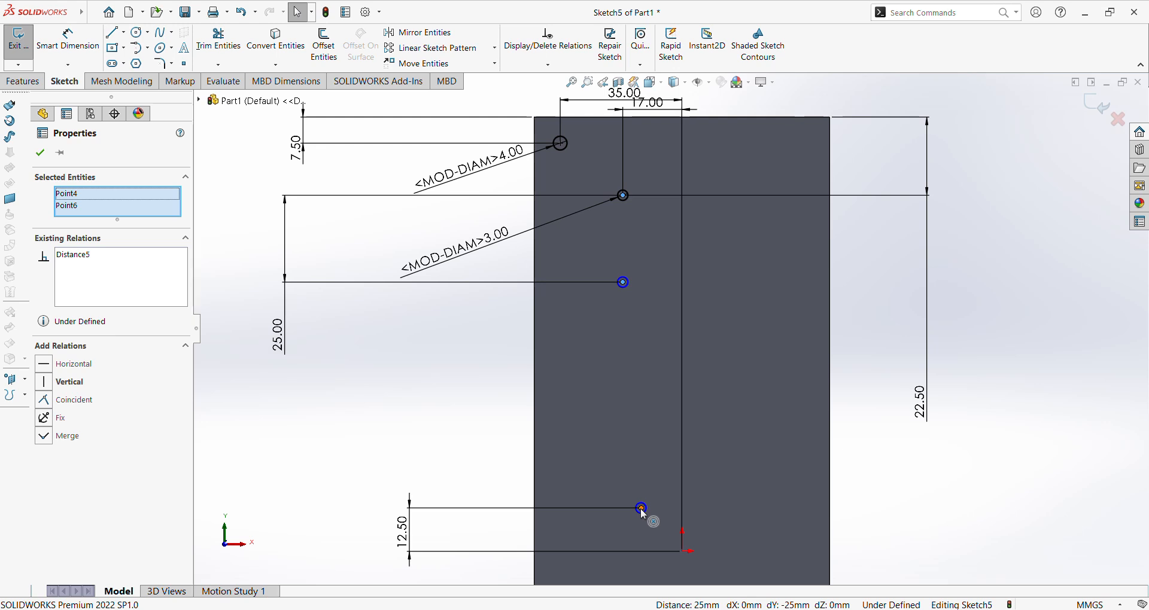
pyautogui.keyDown('ctrl'); pyautogui.click(642, 511); pyautogui.keyUp('ctrl')
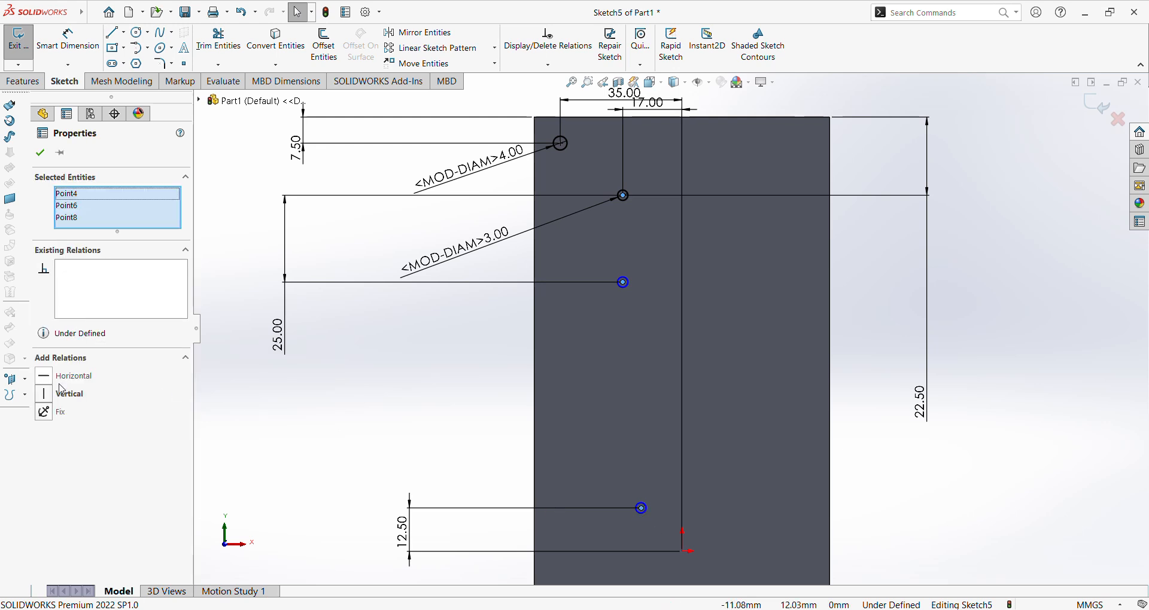
pyautogui.click(45, 399)
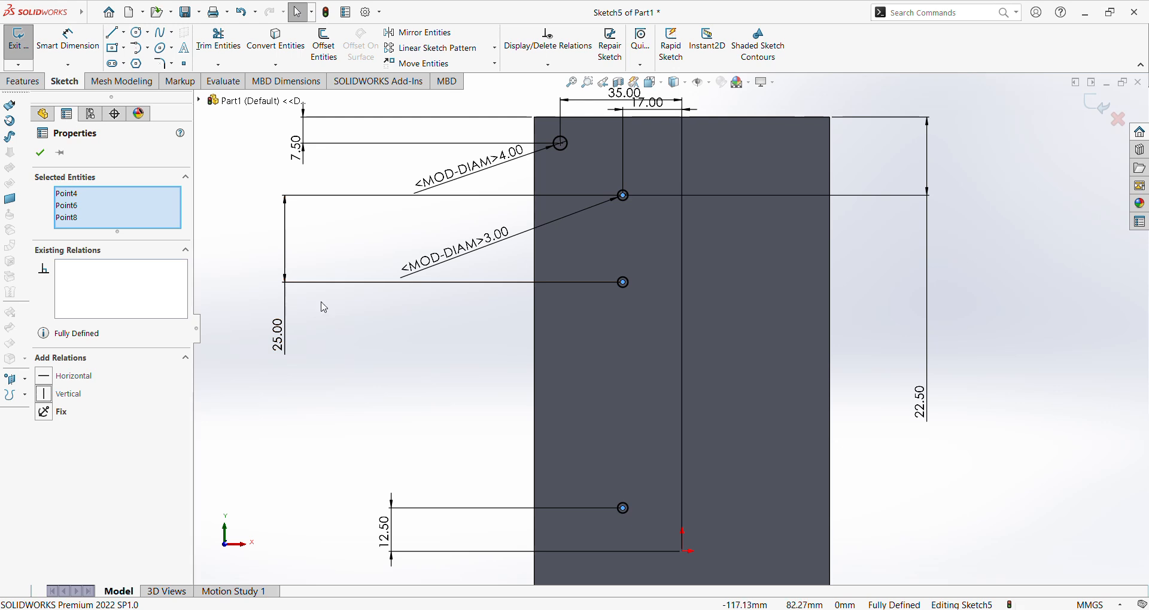
# - Mirror all four circles about the Right Plane, keeping the originals
pyautogui.scroll(1, 508, 403)
pyautogui.moveTo(532, 133)
pyautogui.mouseDown()
pyautogui.moveTo(601, 159)
pyautogui.moveTo(660, 355)
pyautogui.moveTo(660, 506)
pyautogui.mouseUp()
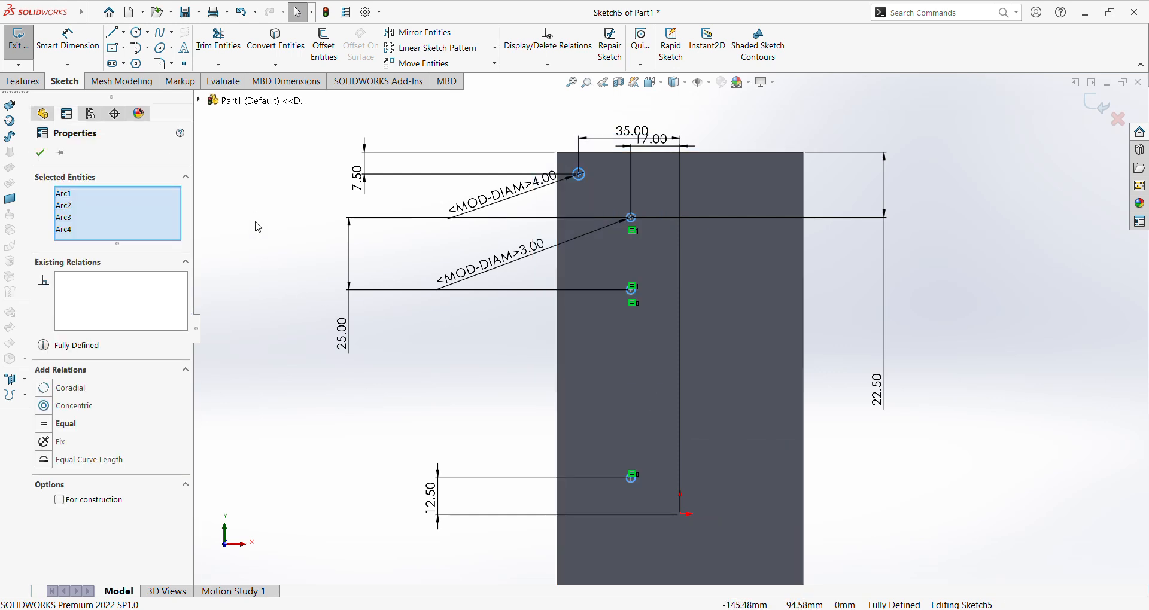
pyautogui.click(425, 34)
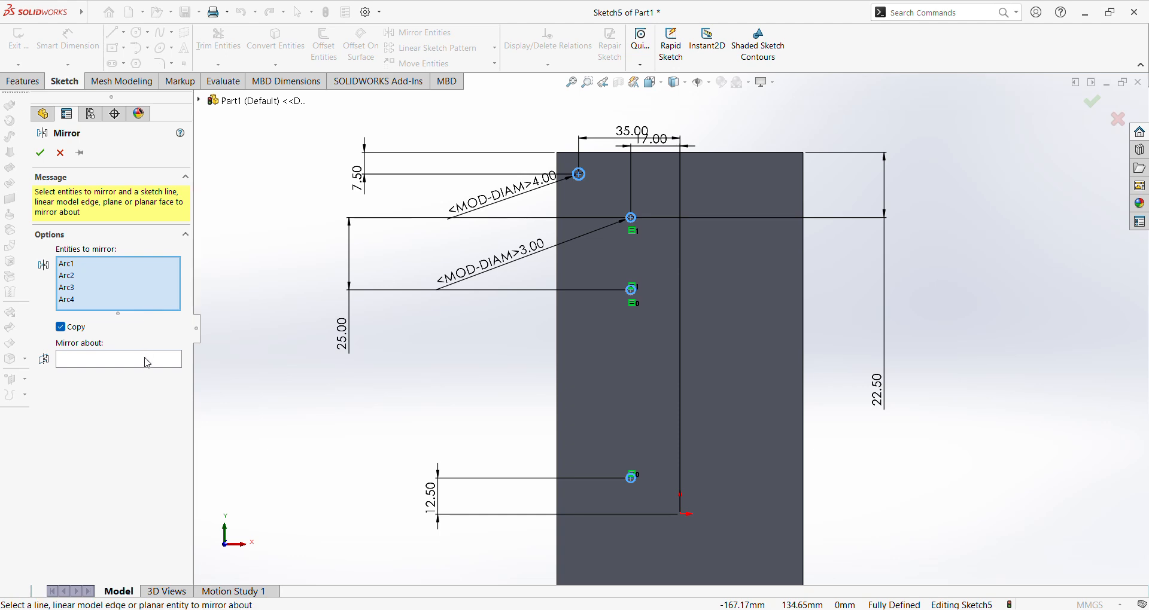
pyautogui.click(145, 358)
pyautogui.click(199, 100)
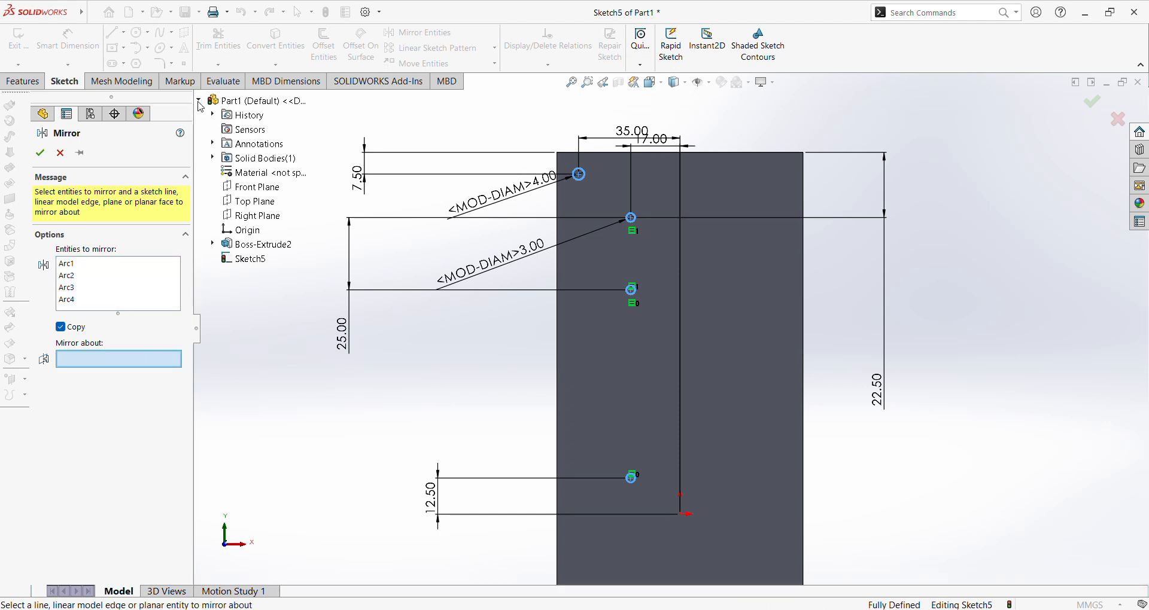
pyautogui.click(270, 217)
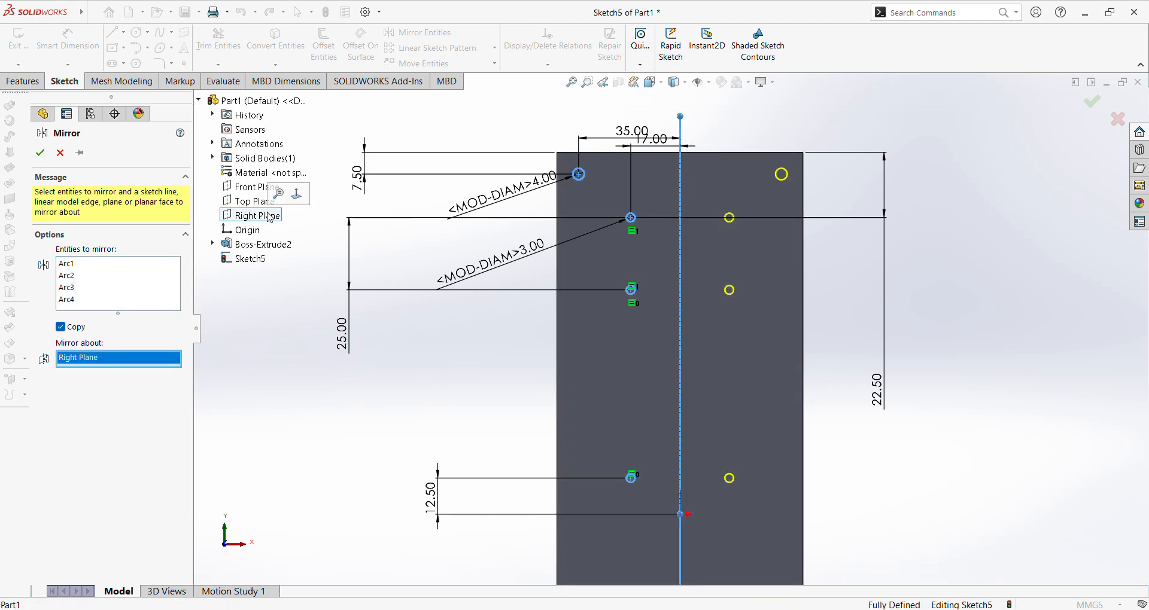
pyautogui.click(40, 153)
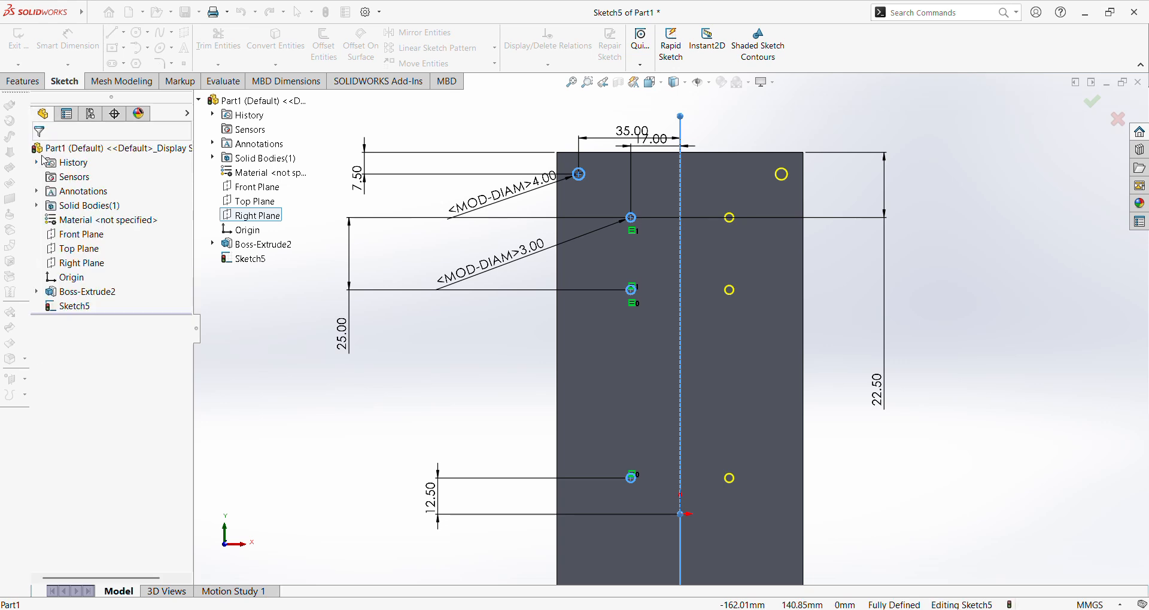
# - Mirror all eight circles about the Top Plane to copy the pattern onto the plate's lower half
pyautogui.moveTo(547, 141); pyautogui.dragTo(794, 505)
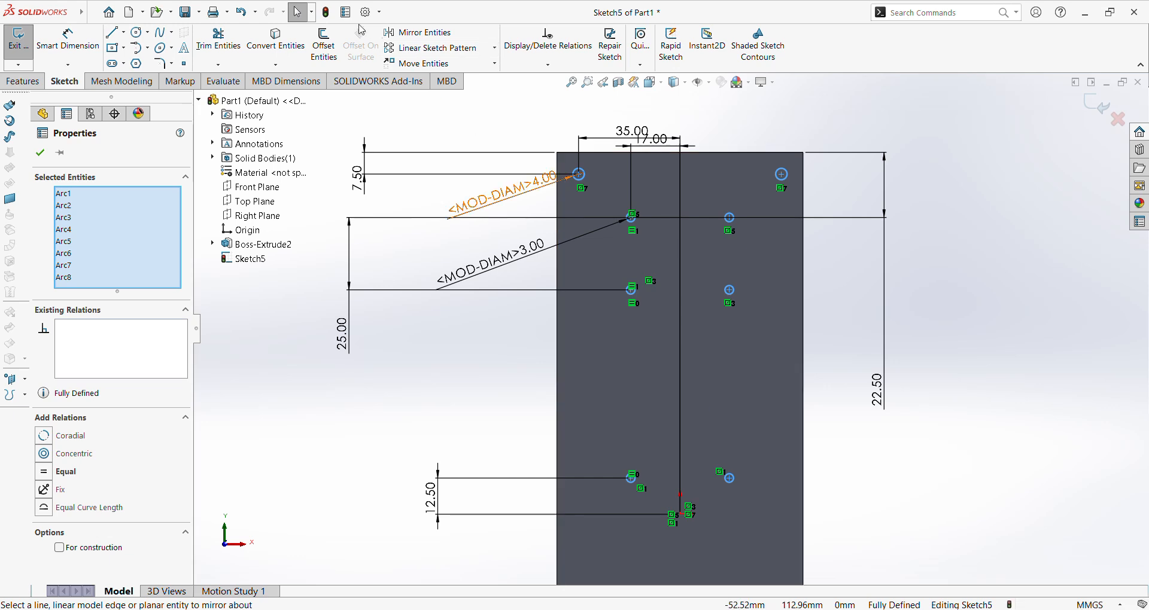
pyautogui.click(410, 34)
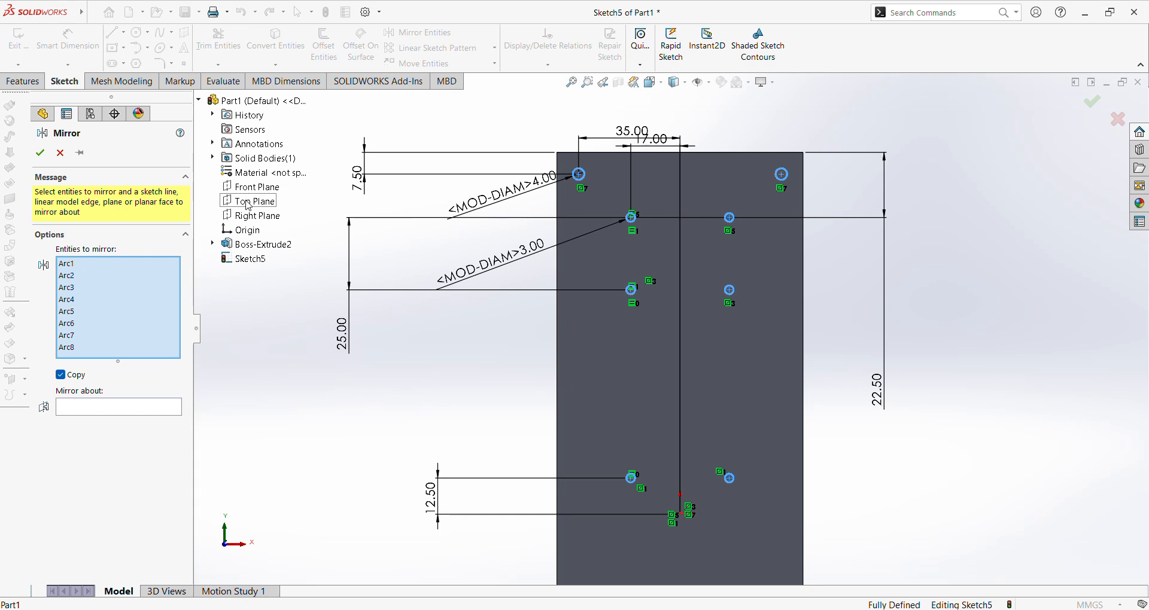
pyautogui.scroll(2, 756, 443)
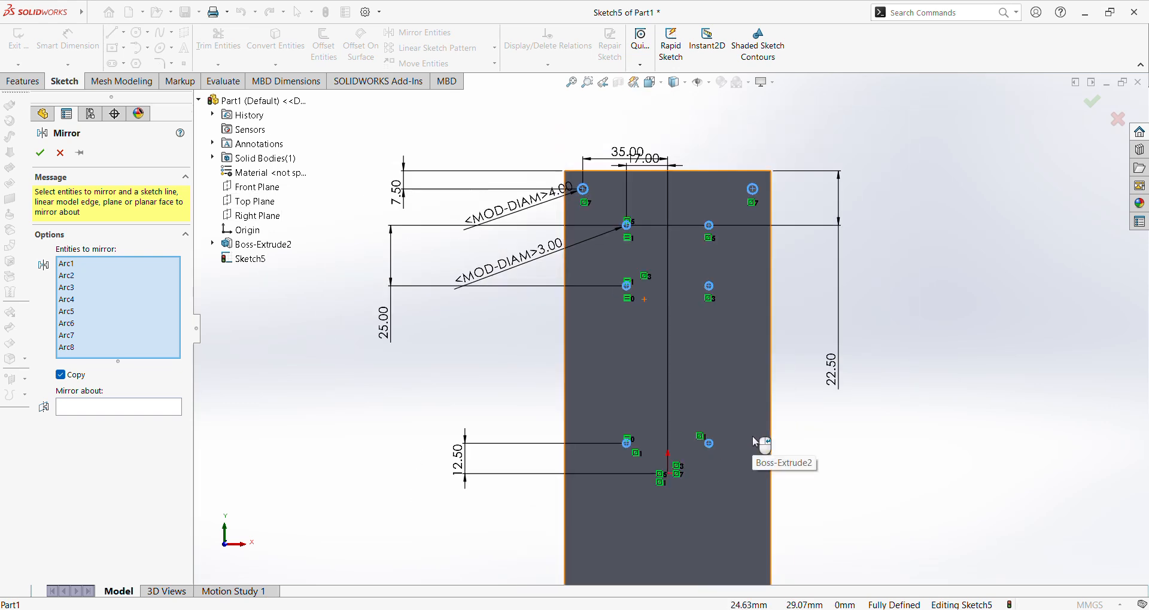
pyautogui.scroll(1, 753, 439)
pyautogui.click(112, 407)
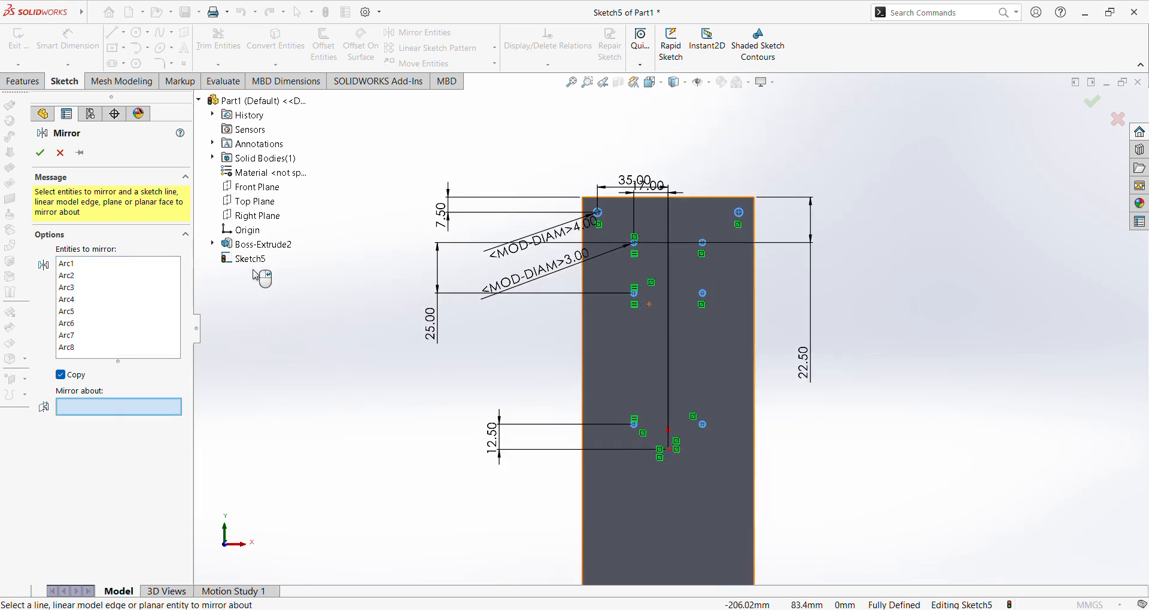
pyautogui.click(250, 203)
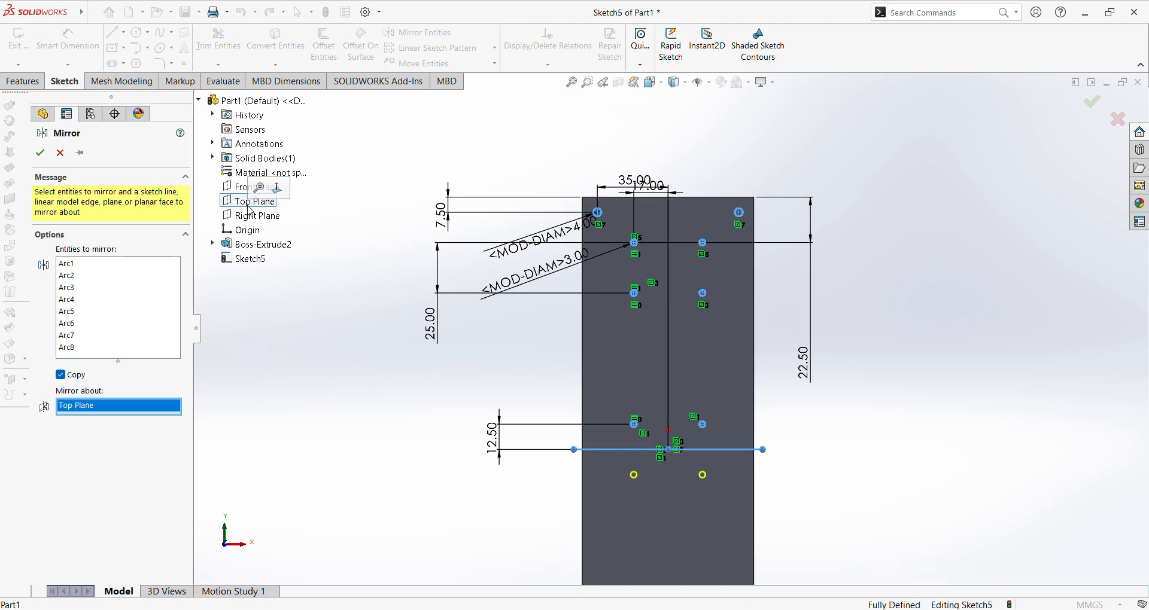
pyautogui.scroll(2, 671, 335)
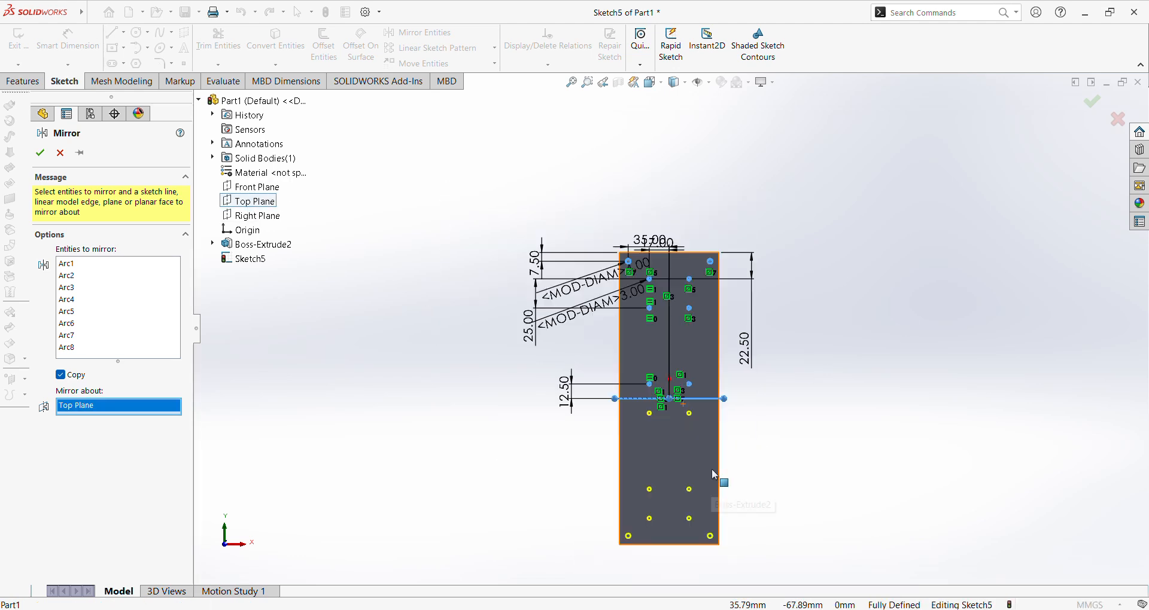
pyautogui.click(41, 154)
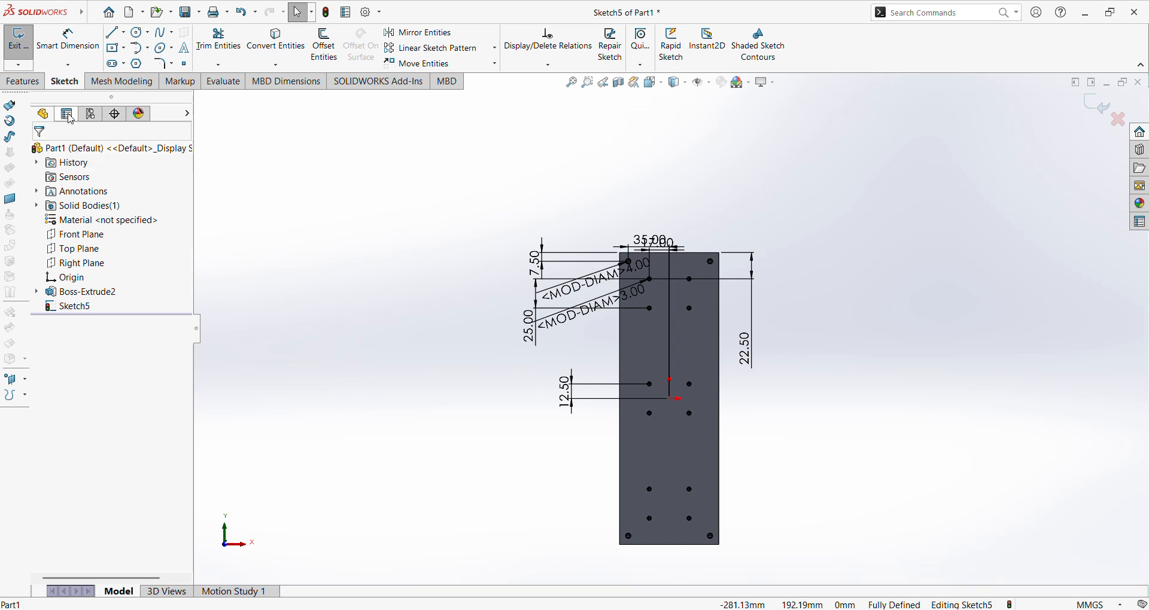
# - Cut the mirrored circles through the plate with a 2.25 mm blind Extruded Cut
pyautogui.click(26, 84)
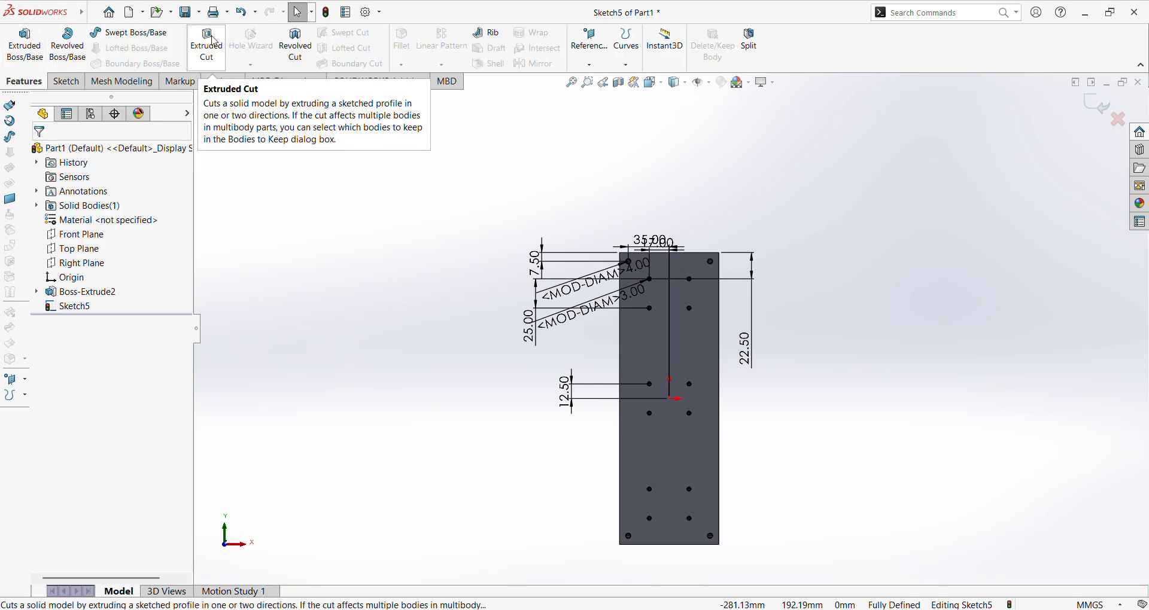
pyautogui.click(214, 42)
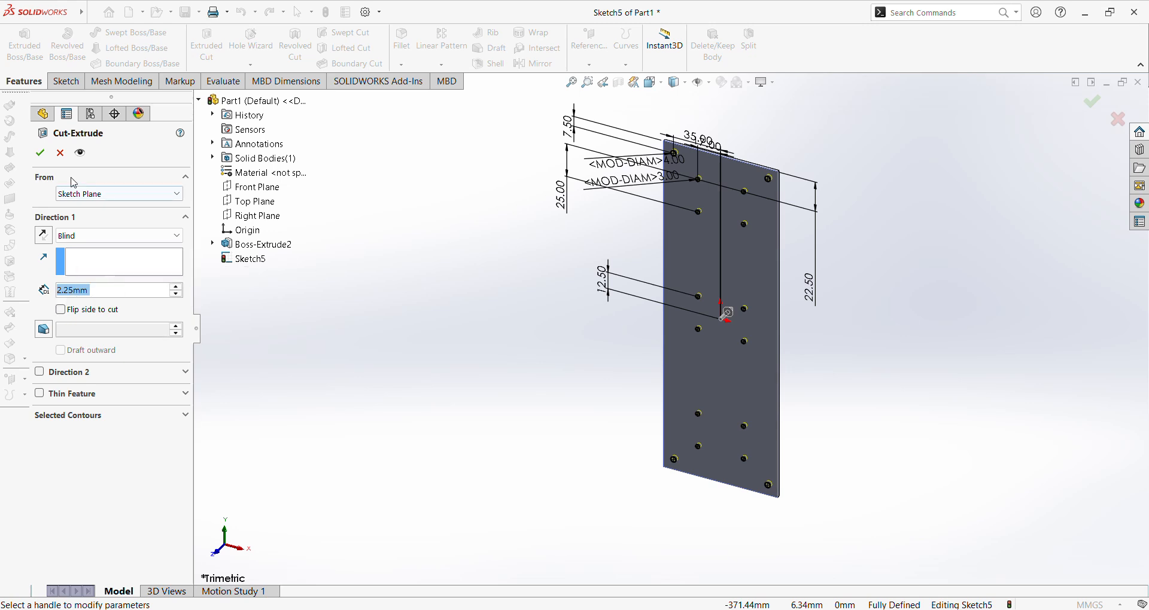
pyautogui.click(40, 155)
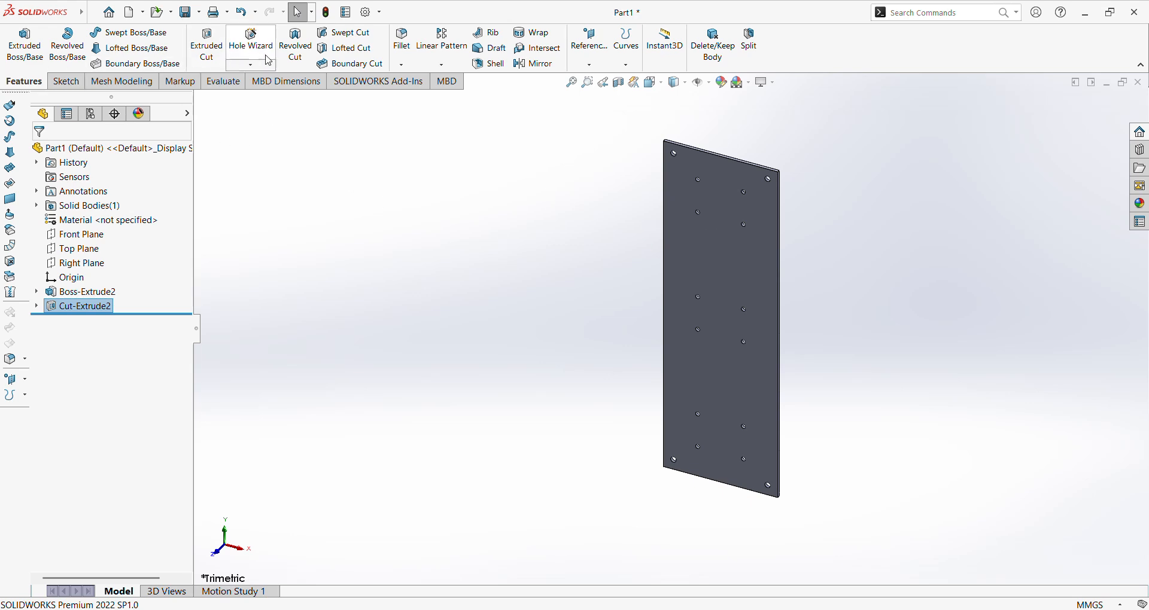
# - Try to fillet all twelve outer edges of the plate with a 5 mm radius
pyautogui.click(409, 45)
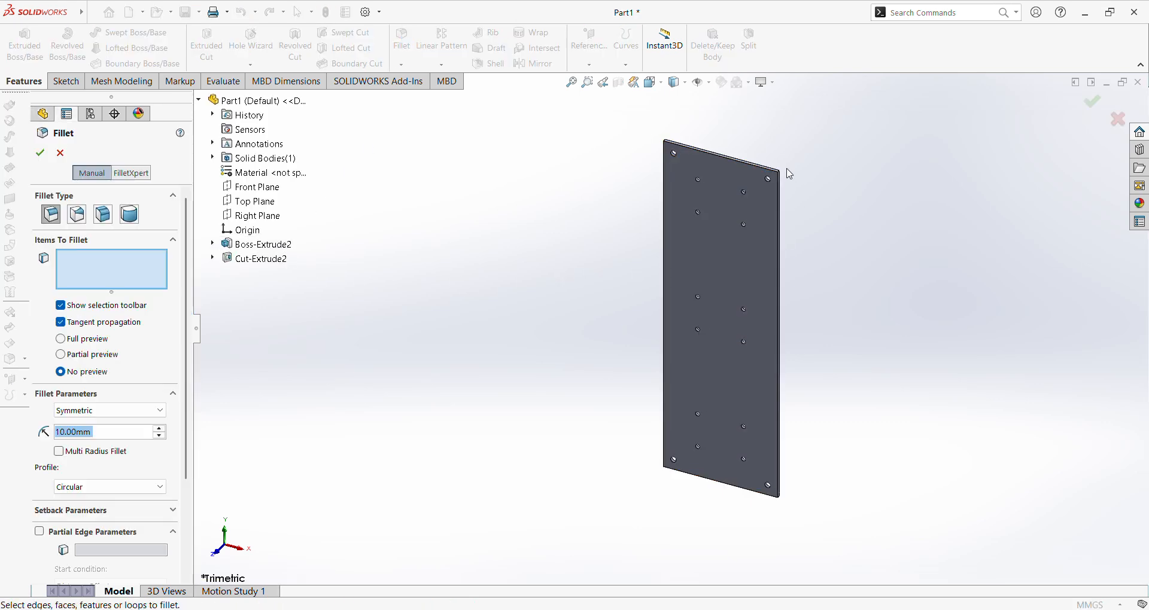
pyautogui.scroll(-1, 784, 177)
pyautogui.scroll(-2, 734, 243)
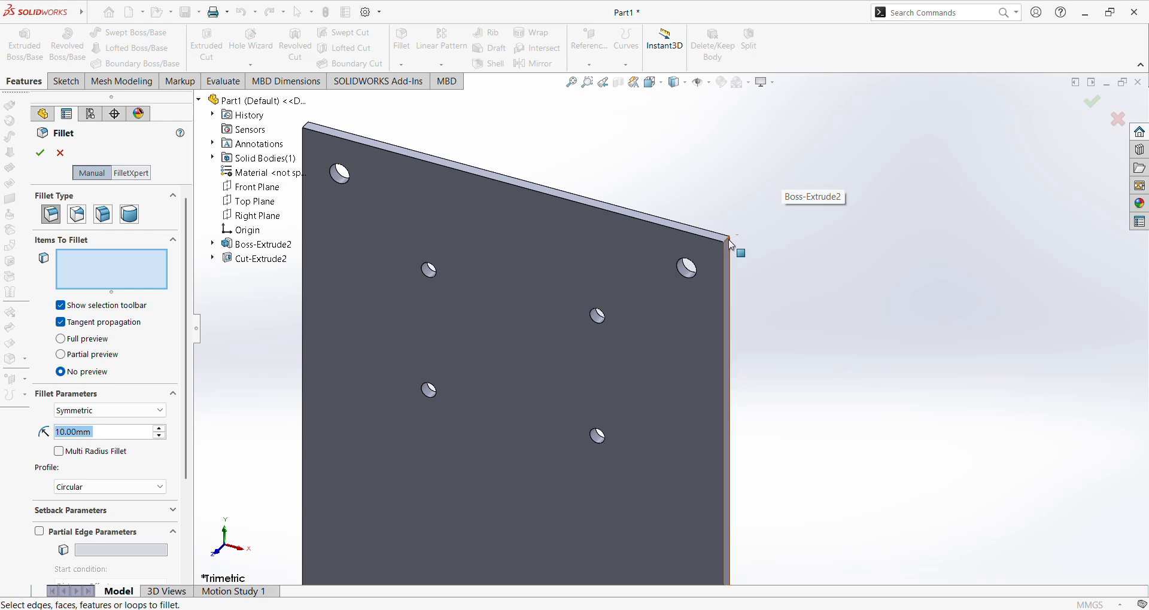
pyautogui.click(728, 240)
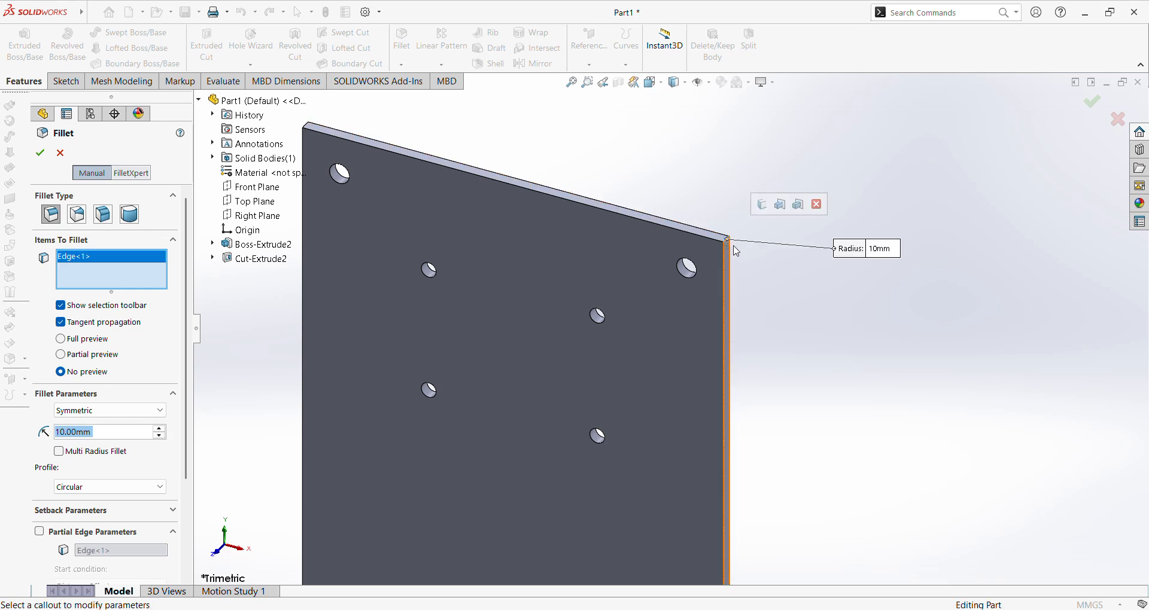
pyautogui.click(777, 211)
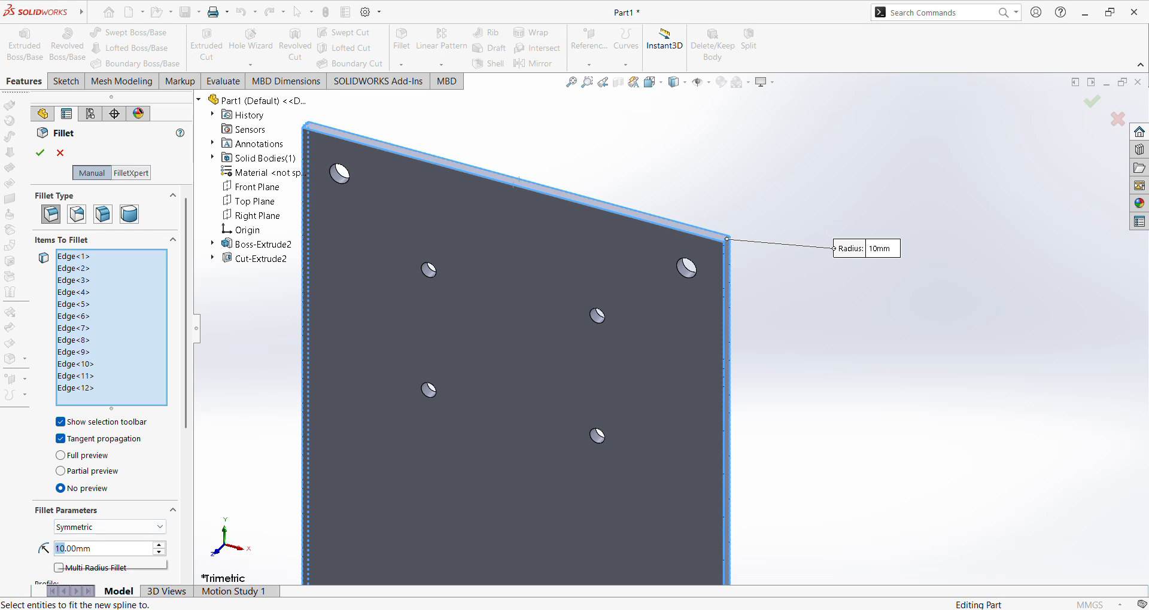
pyautogui.write('5')
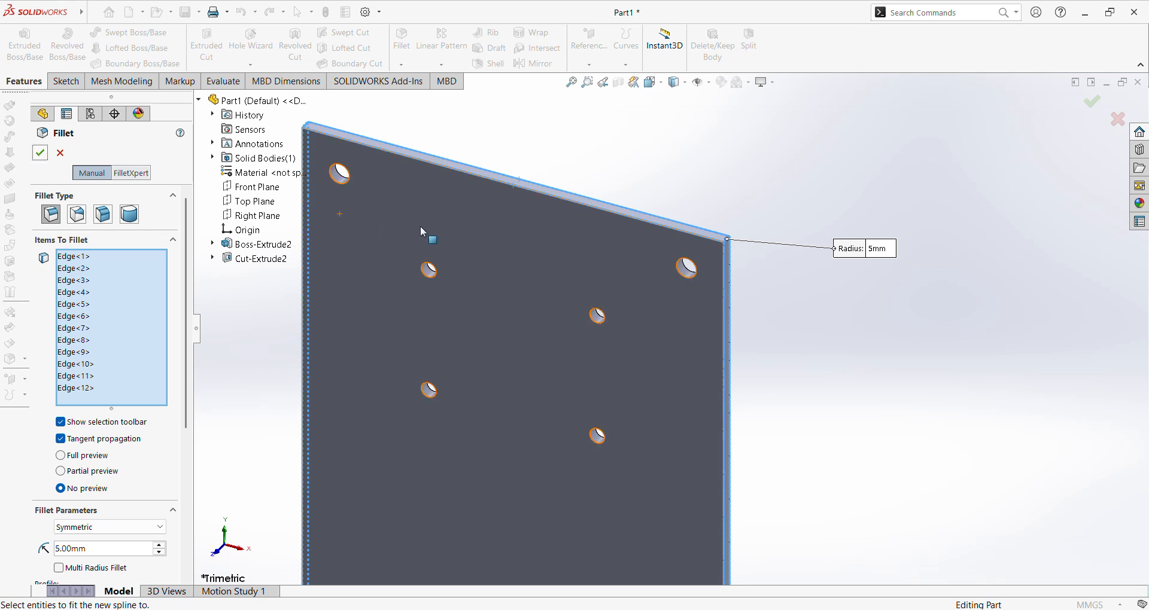
pyautogui.scroll(8, 639, 334)
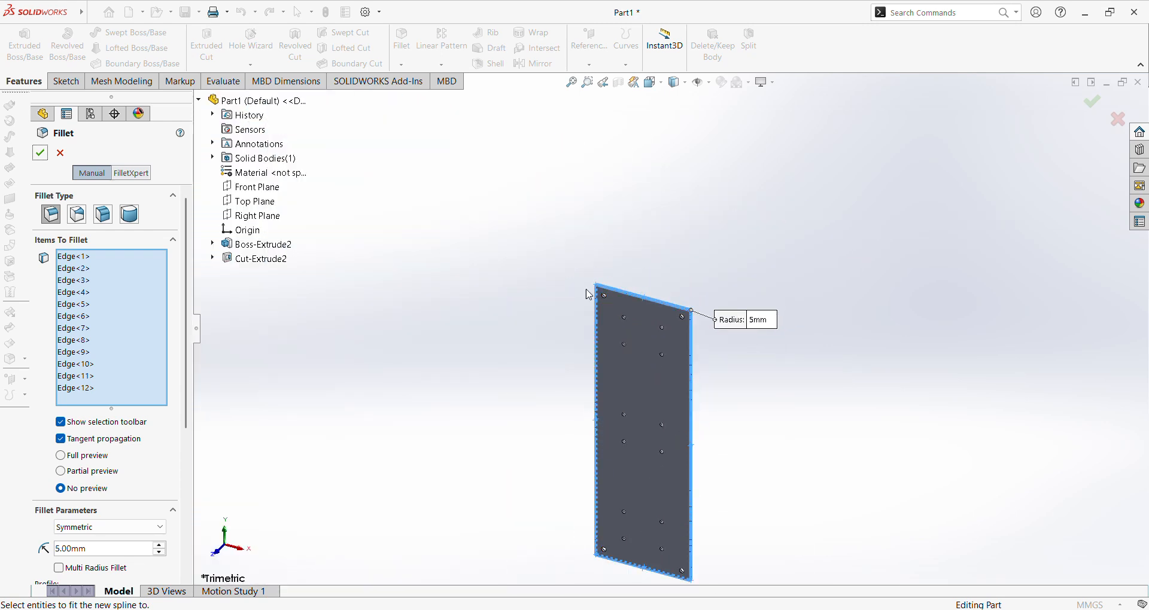
pyautogui.click(39, 153)
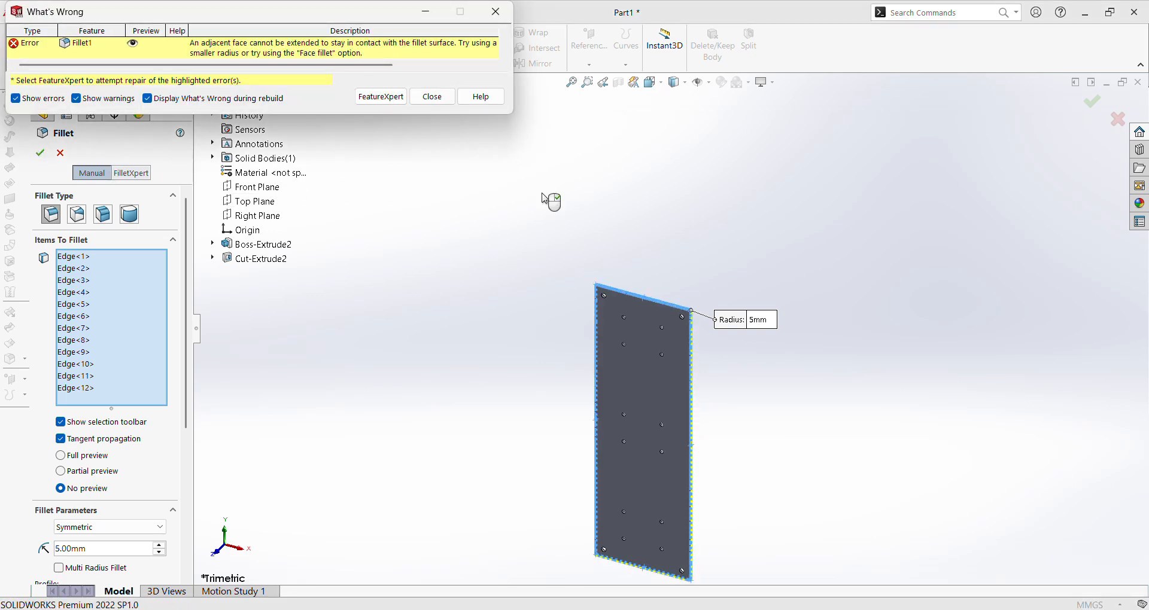
pyautogui.click(432, 97)
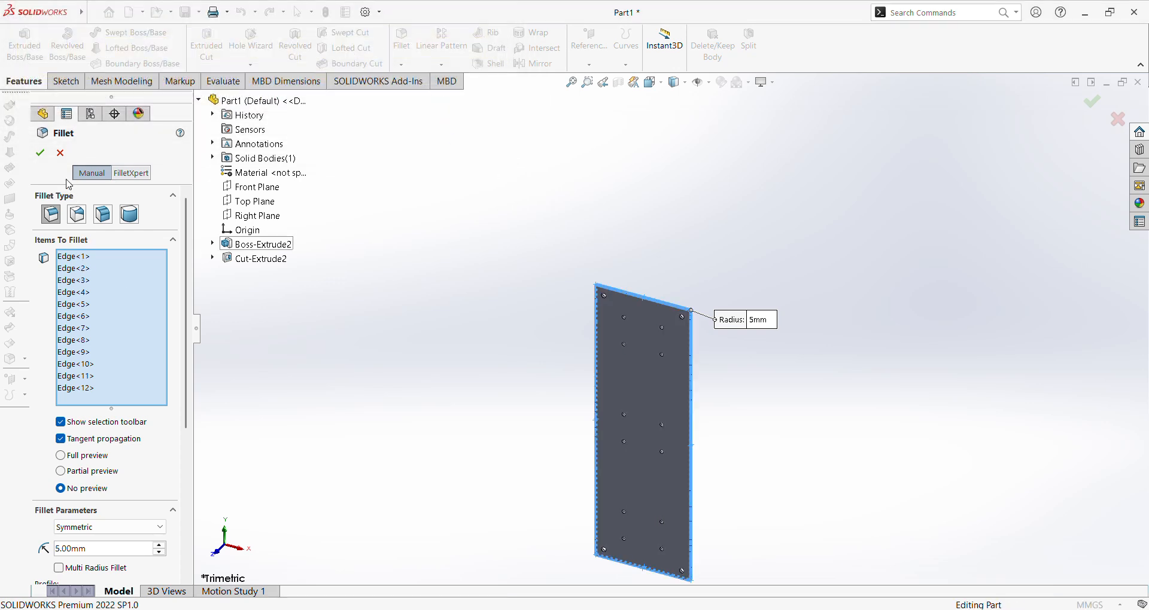
pyautogui.click(61, 153)
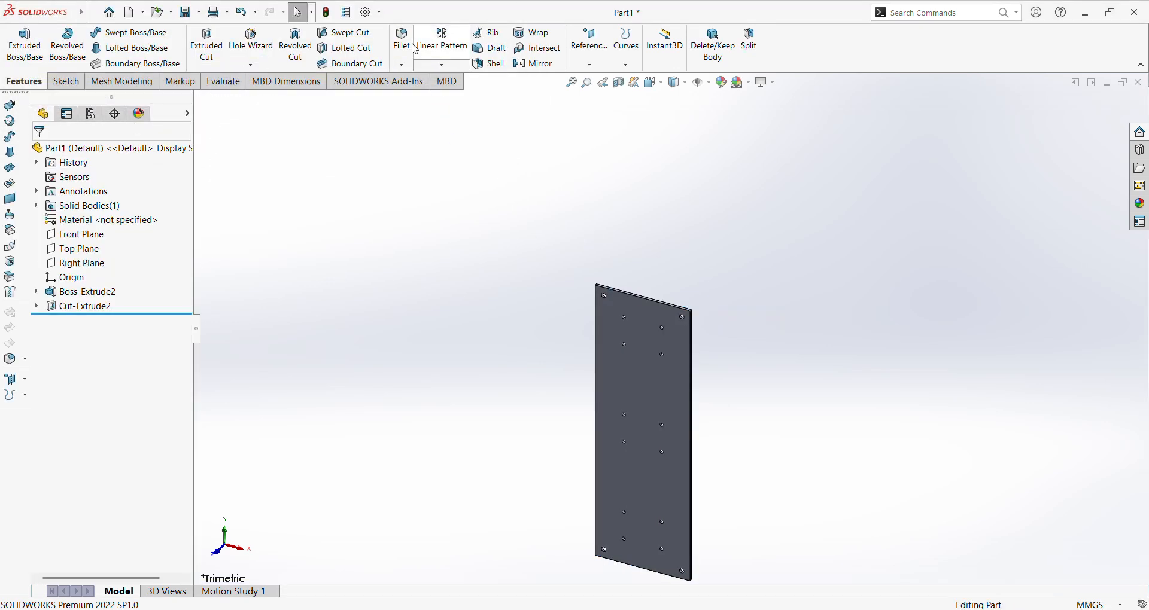
# - Fillet the plate's four short corner edges with a symmetric 5 mm radius
pyautogui.press('Return')
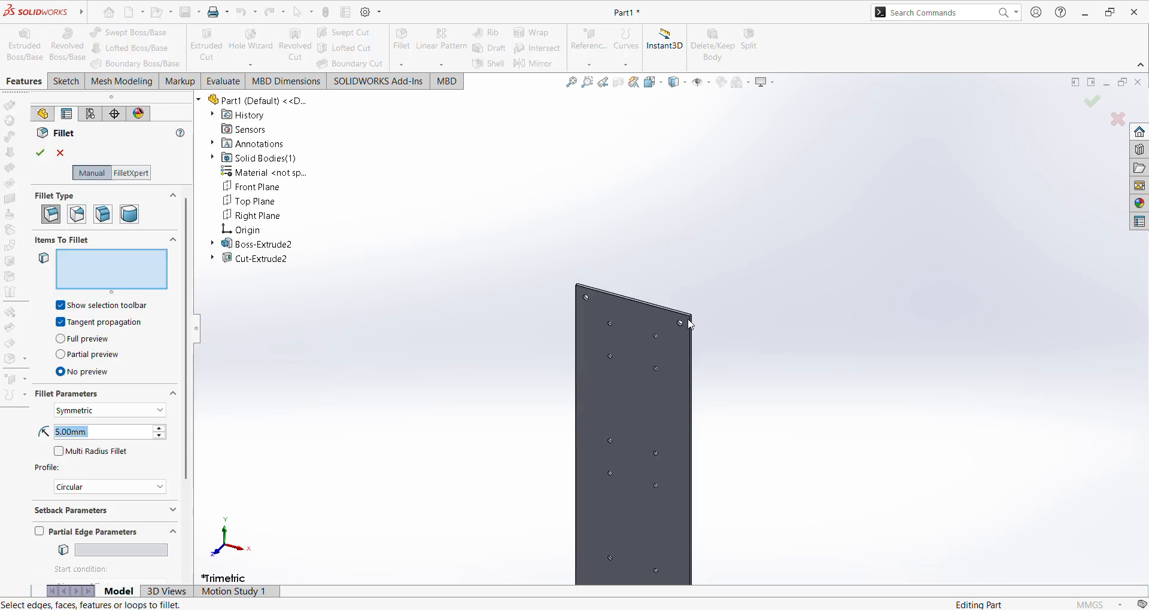
pyautogui.scroll(-5, 691, 325)
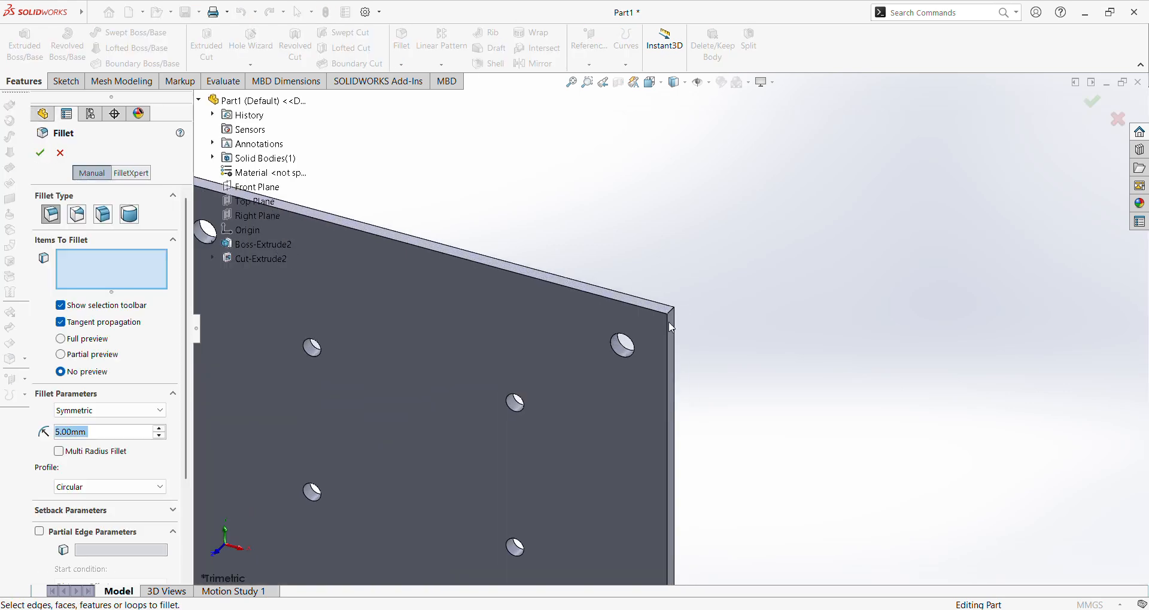
pyautogui.click(672, 311)
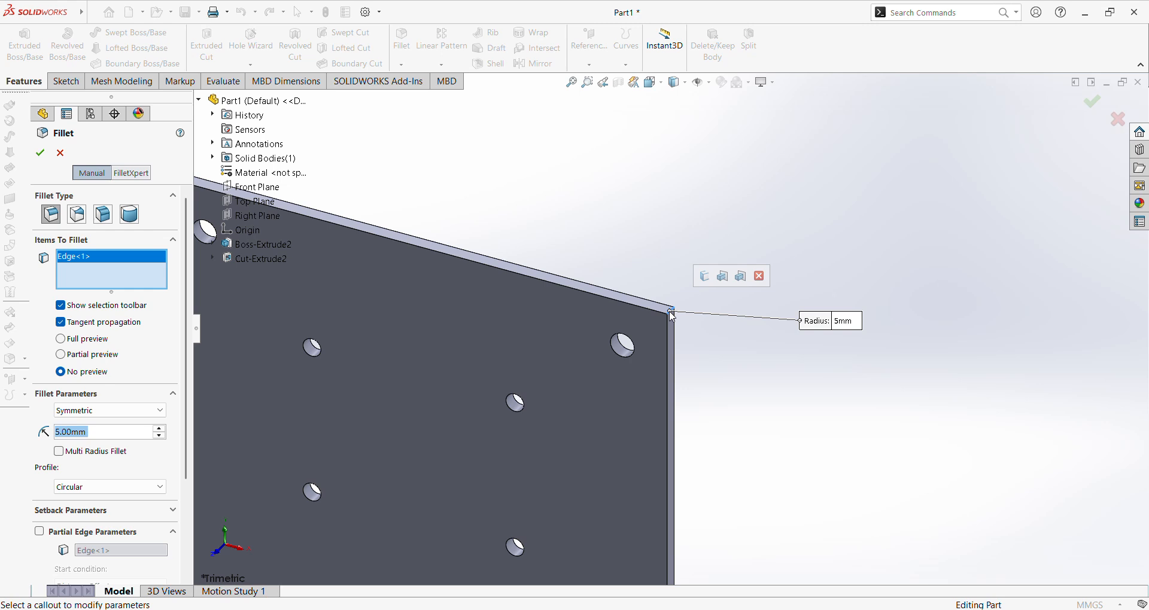
pyautogui.click(705, 276)
pyautogui.scroll(3, 504, 389)
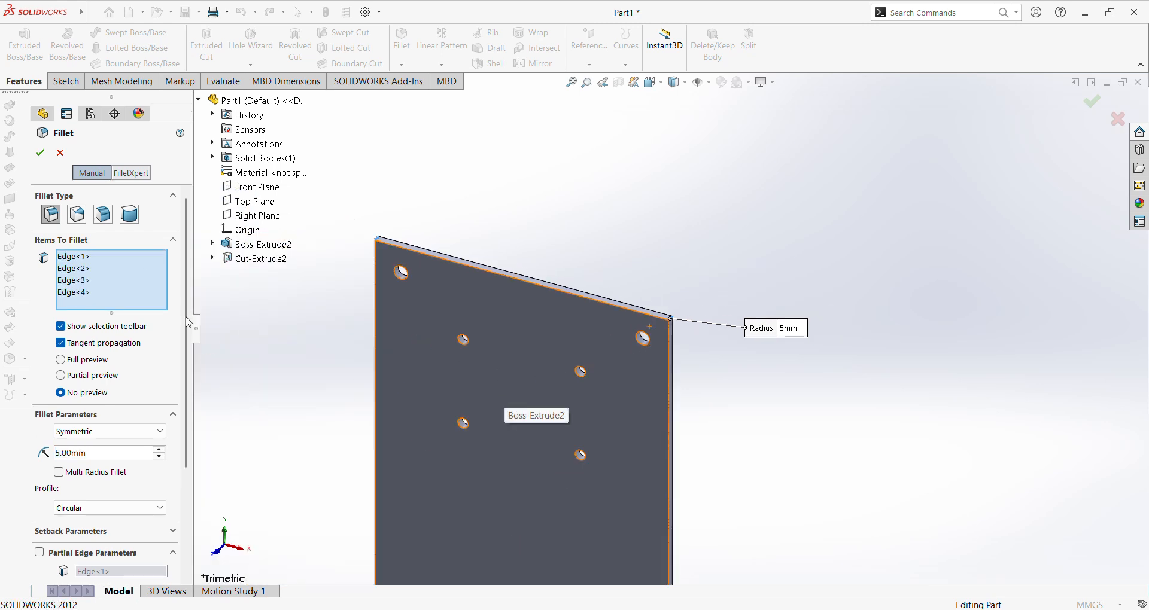
pyautogui.click(40, 153)
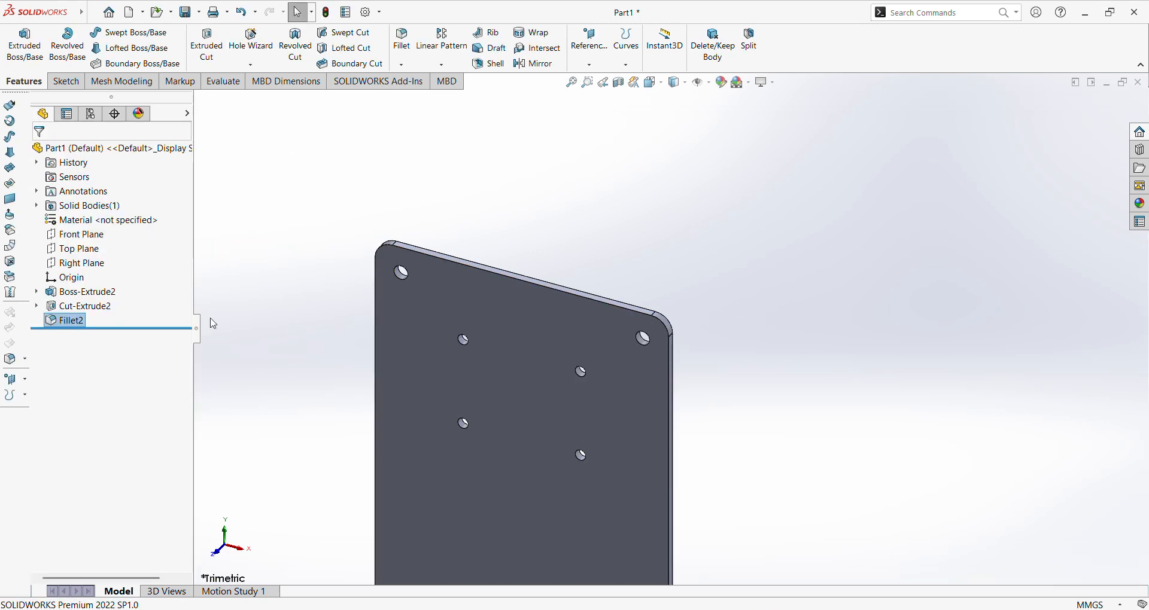
pyautogui.scroll(3, 558, 411)
pyautogui.scroll(-2, 559, 413)
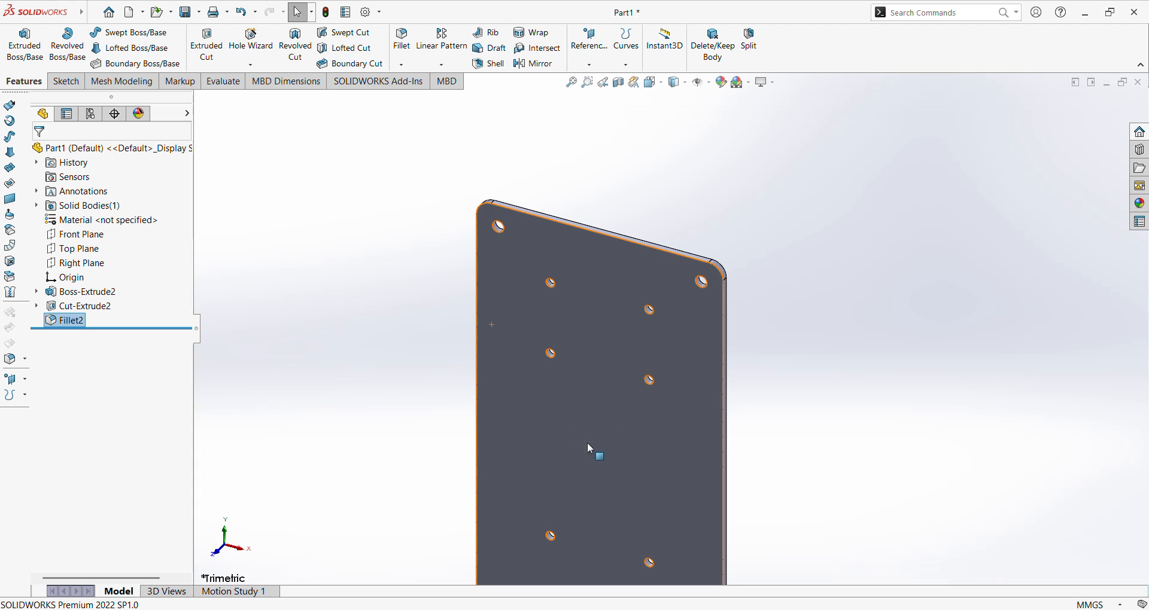
pyautogui.scroll(6, 657, 495)
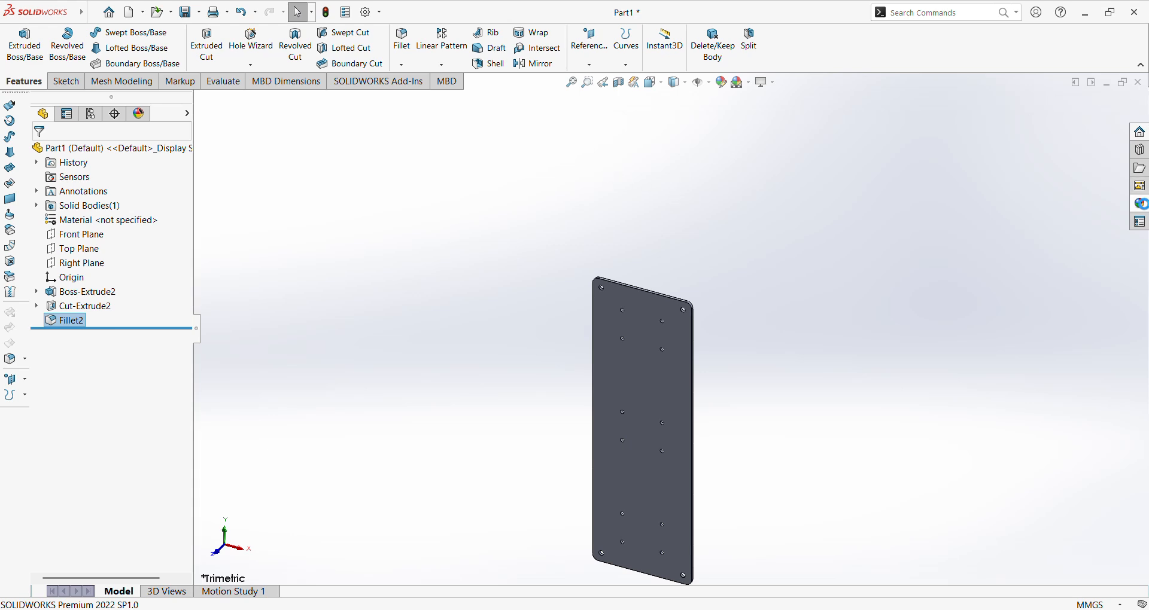
# - Try to apply the white medium gloss plastic appearance to the plate's body
pyautogui.click(1140, 203)
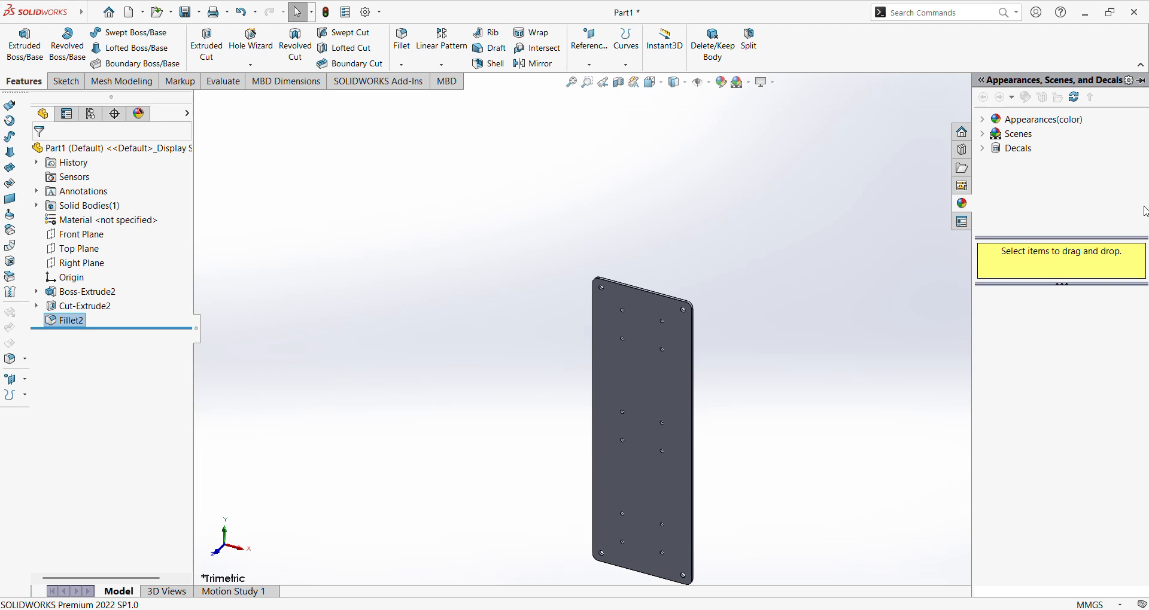
pyautogui.click(988, 125)
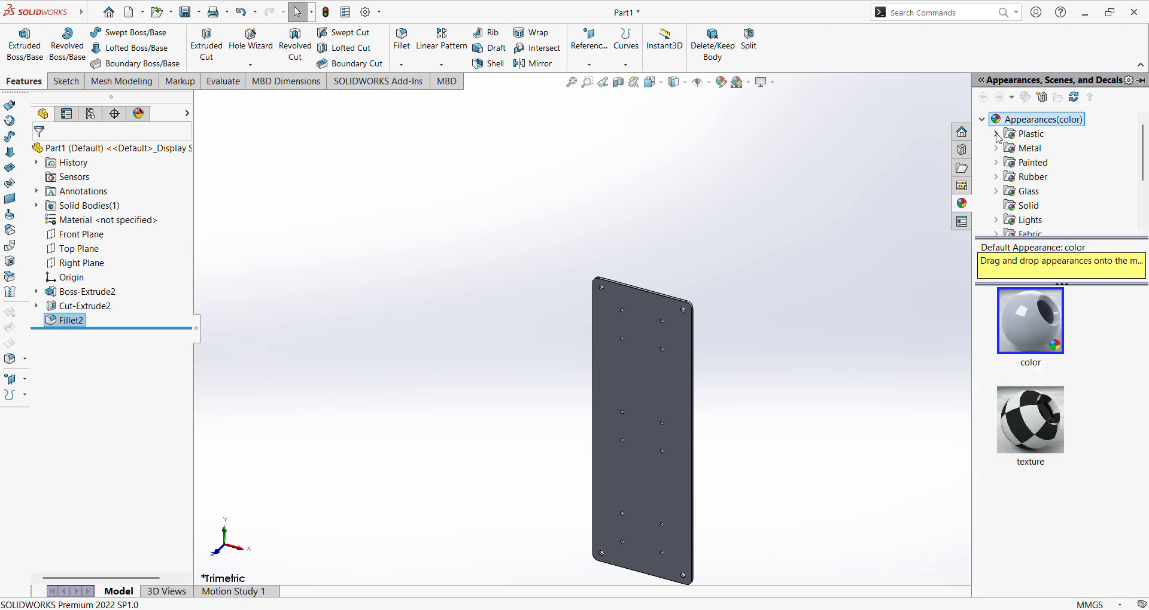
pyautogui.click(998, 135)
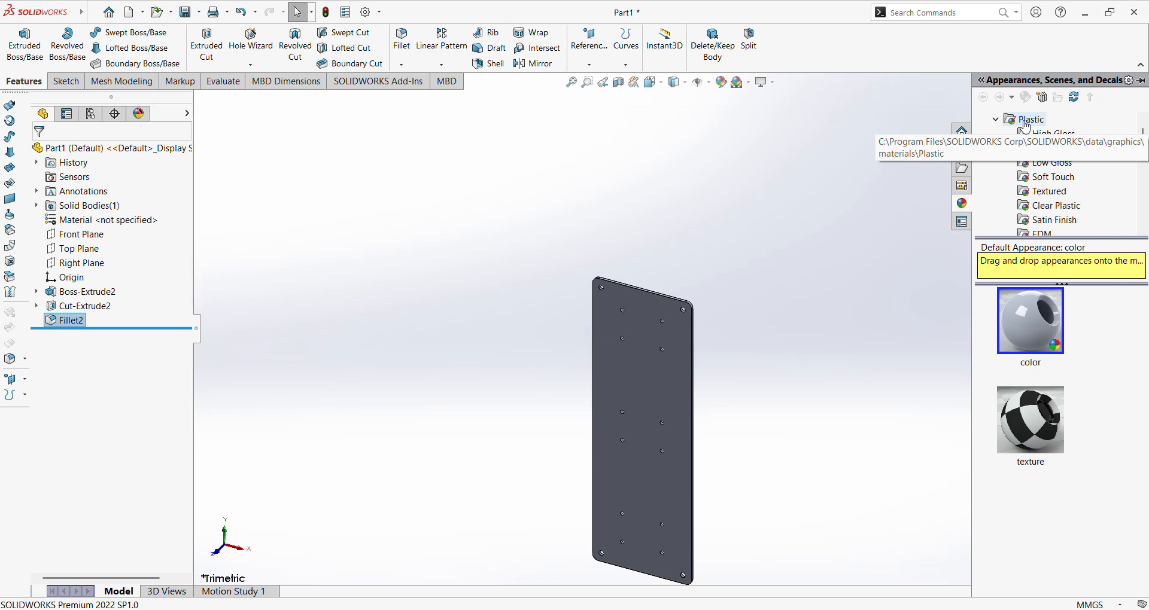
pyautogui.click(1057, 149)
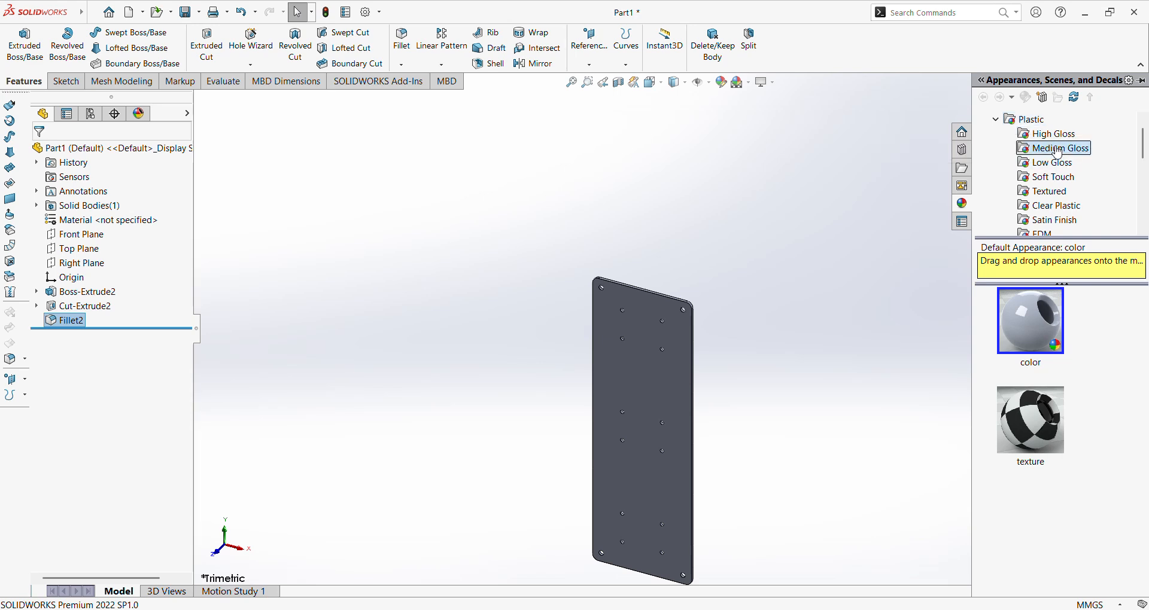
pyautogui.moveTo(1042, 332); pyautogui.dragTo(661, 378)
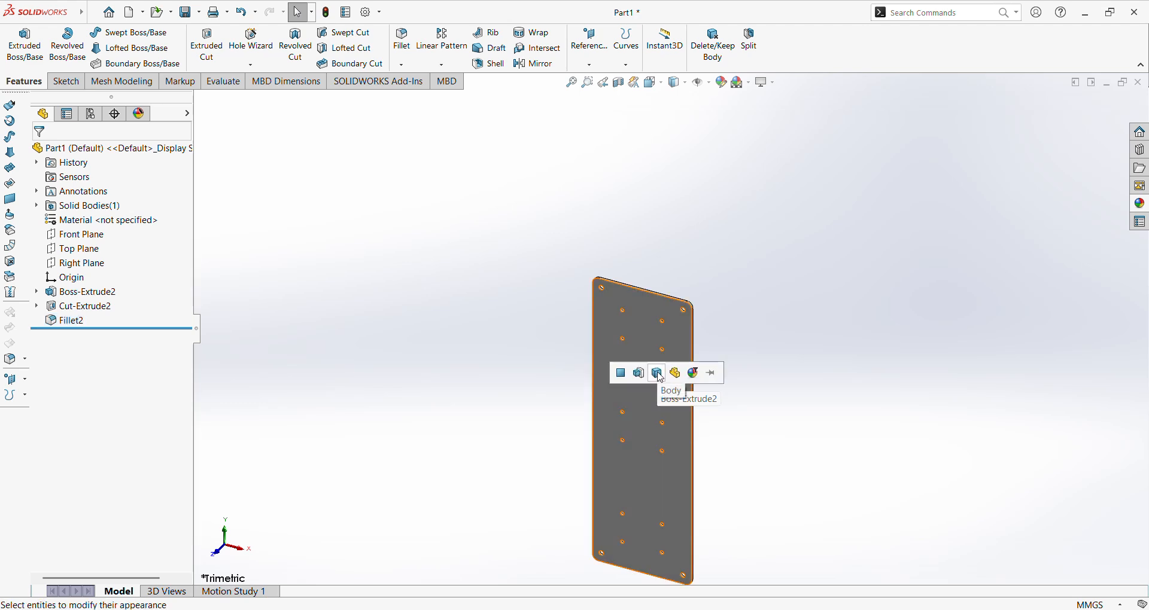
pyautogui.click(660, 377)
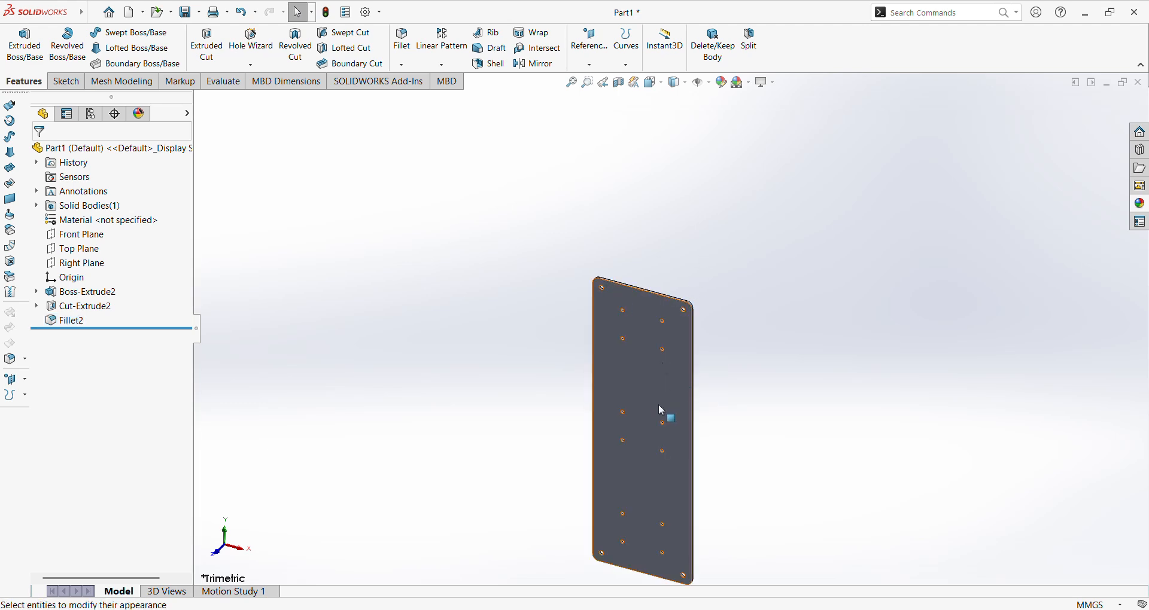
pyautogui.click(1141, 204)
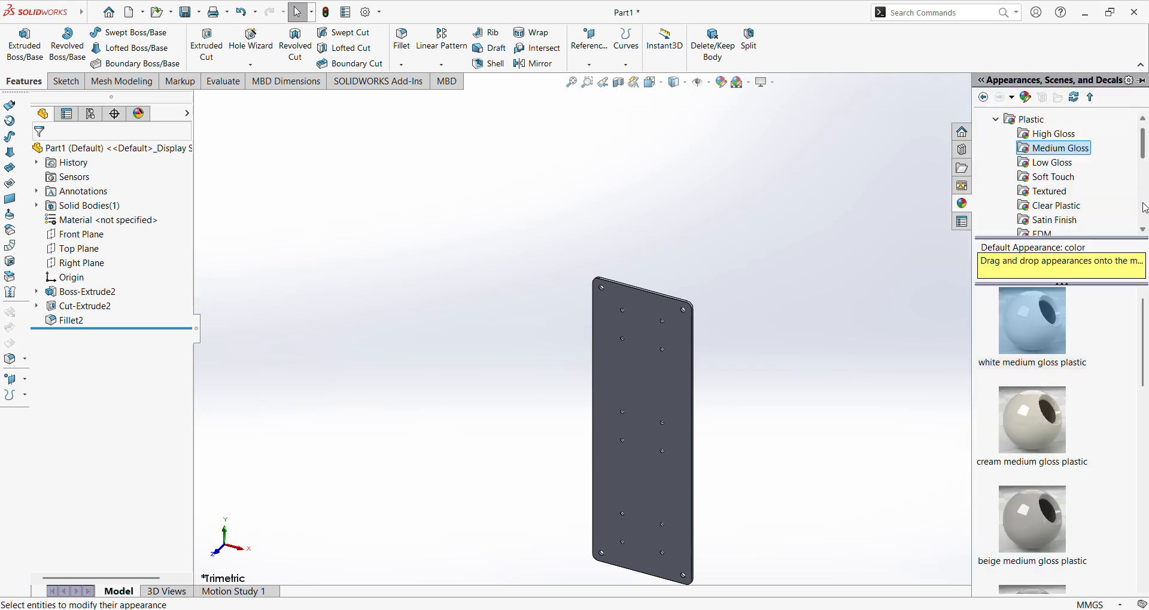
pyautogui.moveTo(1035, 333); pyautogui.dragTo(678, 395)
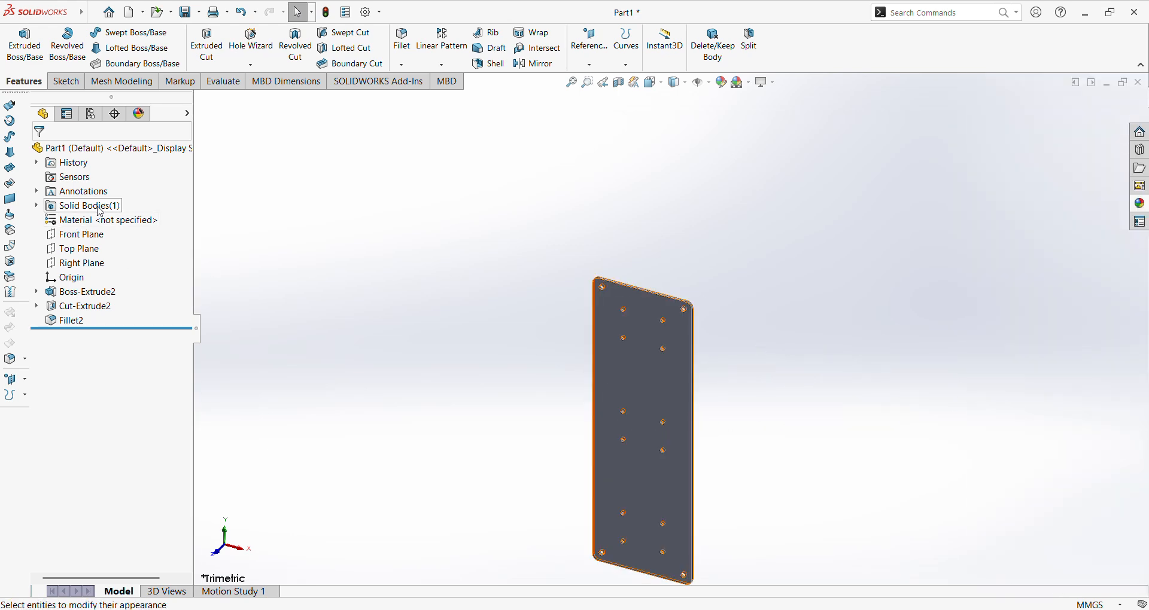
# - Assign the ABS material from the Plastics category to the part and close the material library
pyautogui.click(80, 226)
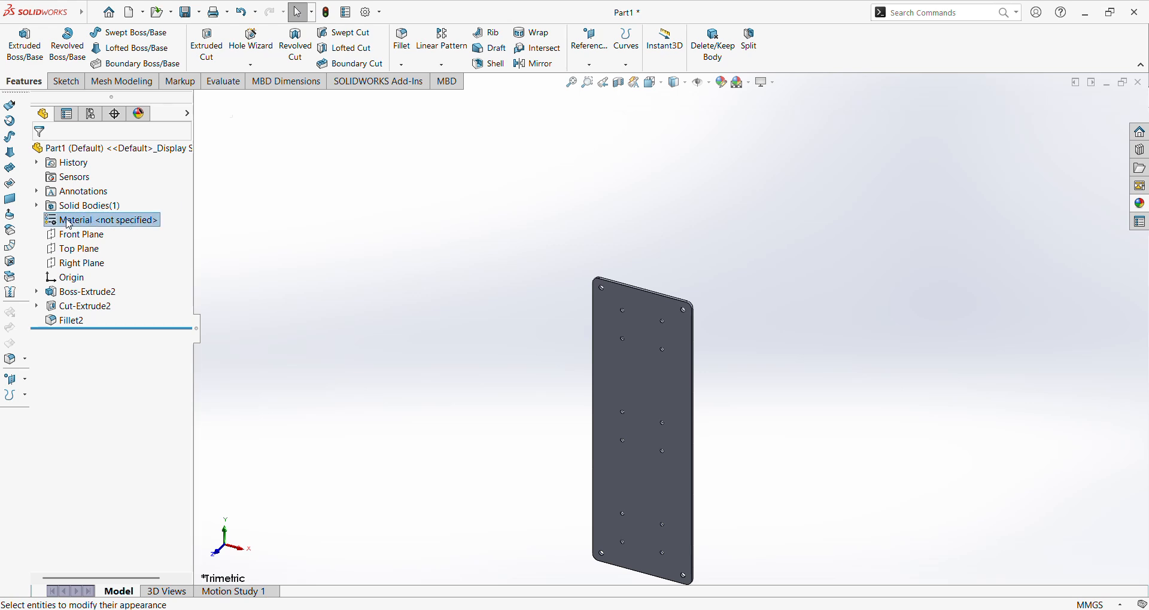
pyautogui.rightClick(69, 225)
pyautogui.press('Escape')
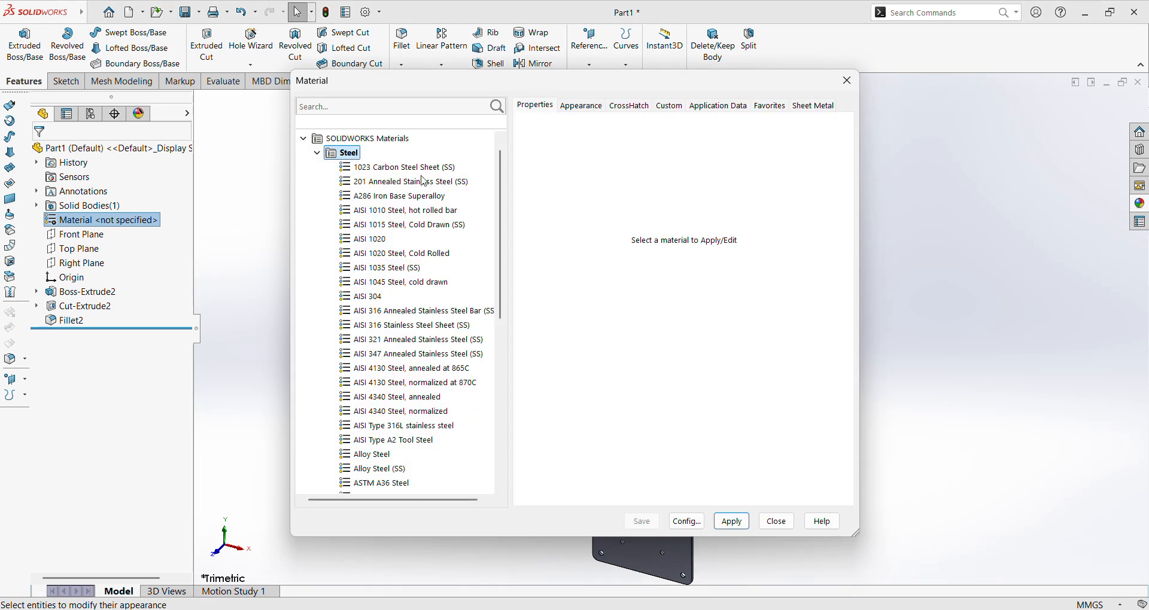
pyautogui.click(319, 154)
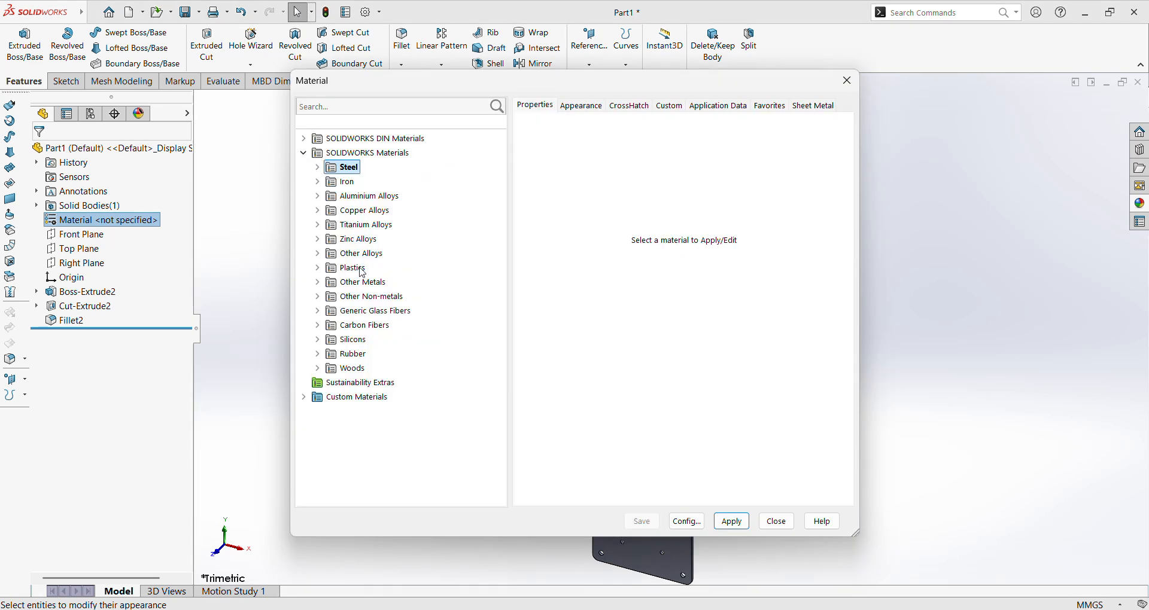
pyautogui.click(316, 269)
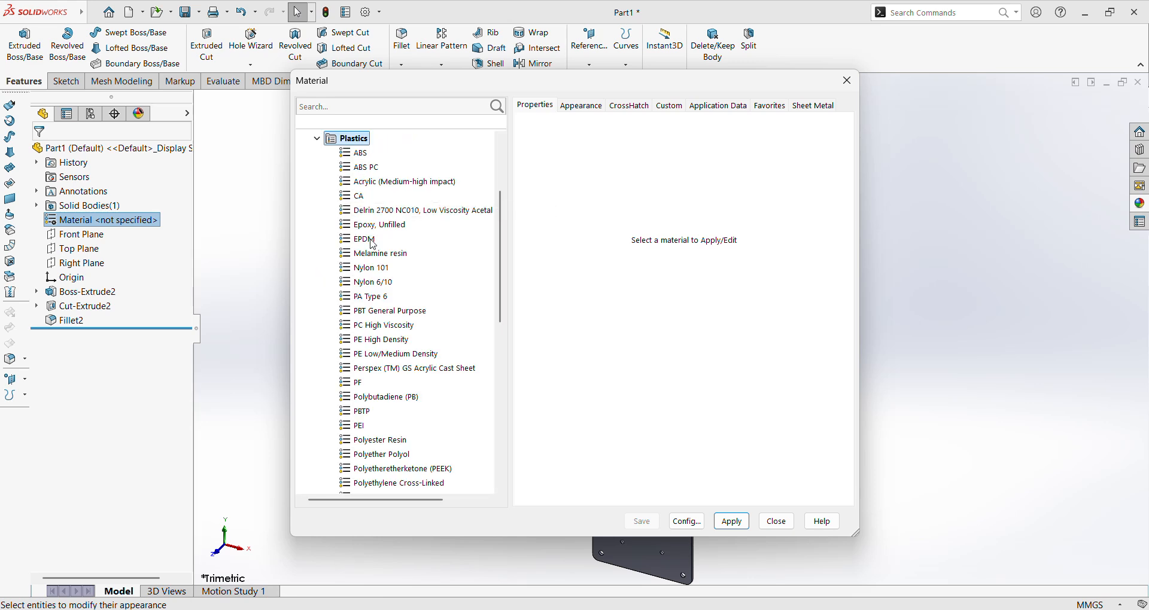
pyautogui.moveTo(442, 90); pyautogui.dragTo(818, 89)
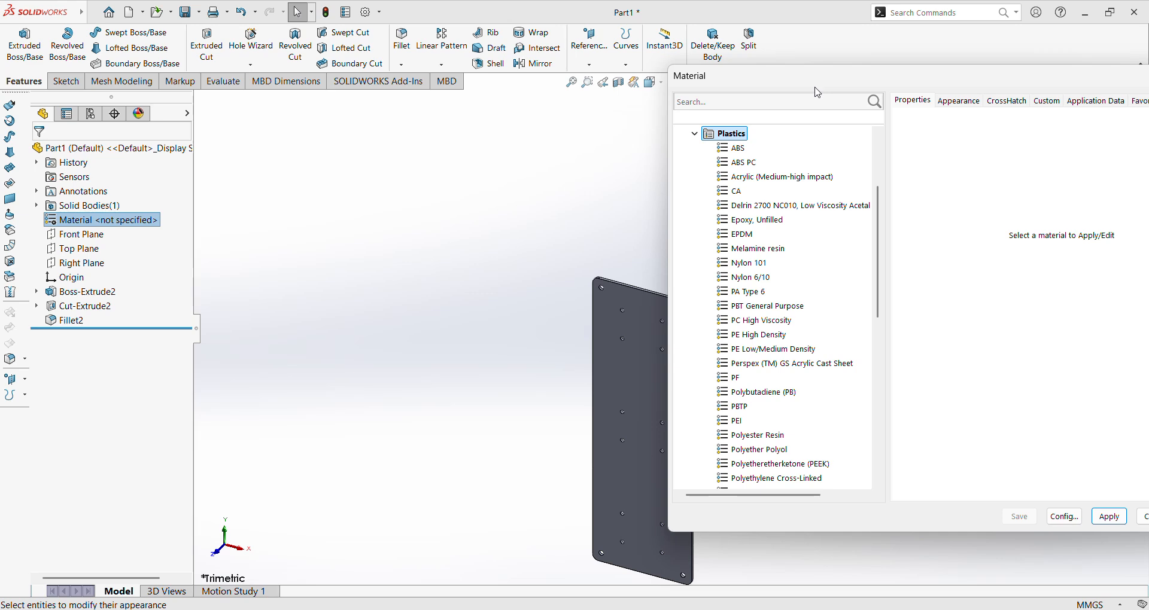
pyautogui.click(741, 150)
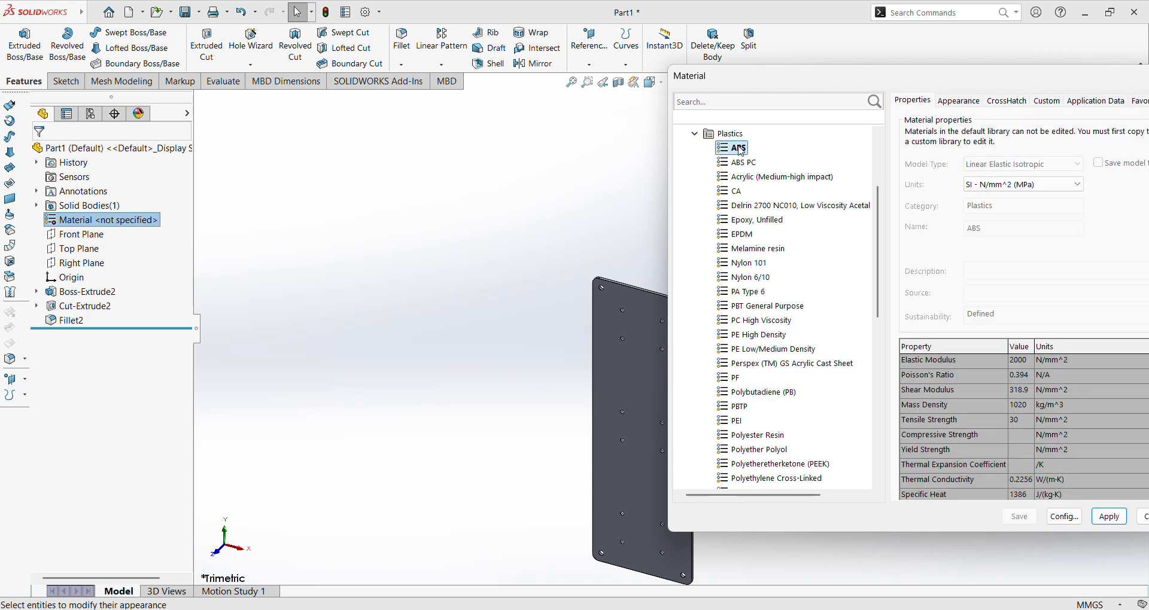
pyautogui.click(1109, 517)
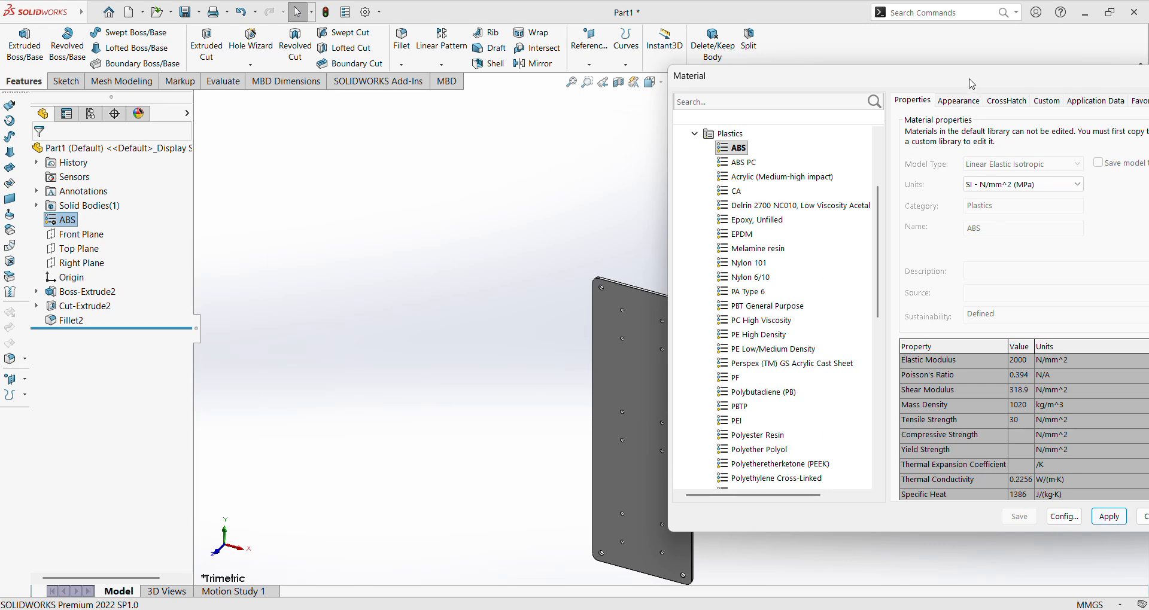
pyautogui.moveTo(971, 84); pyautogui.dragTo(750, 125)
pyautogui.click(945, 129)
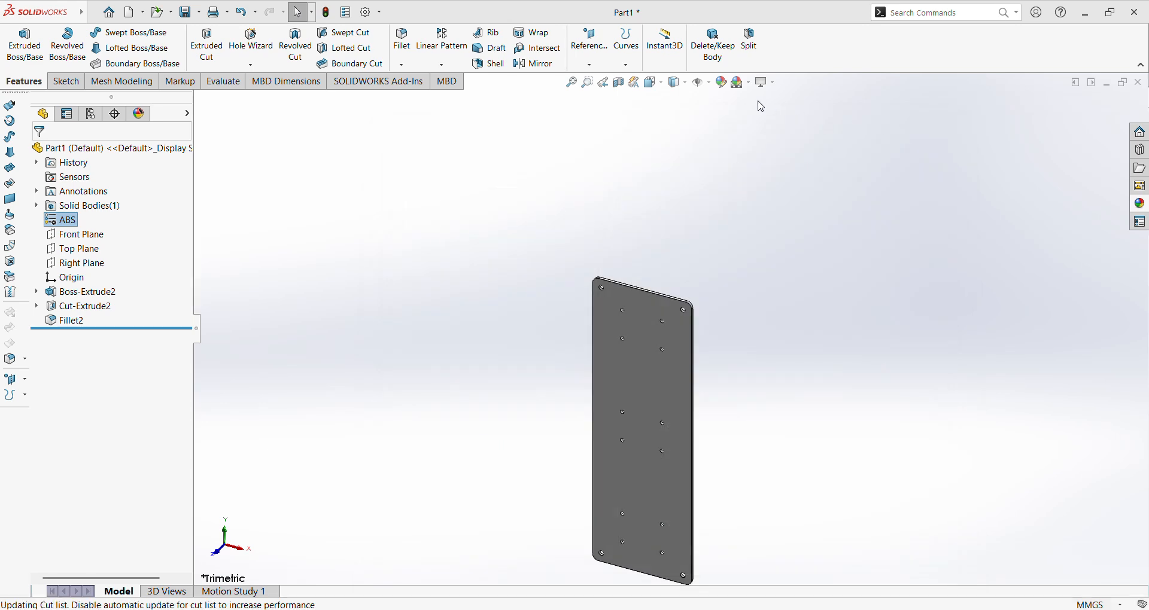
# - Try to recolor the plate blue using the standard color swatches
pyautogui.click(724, 85)
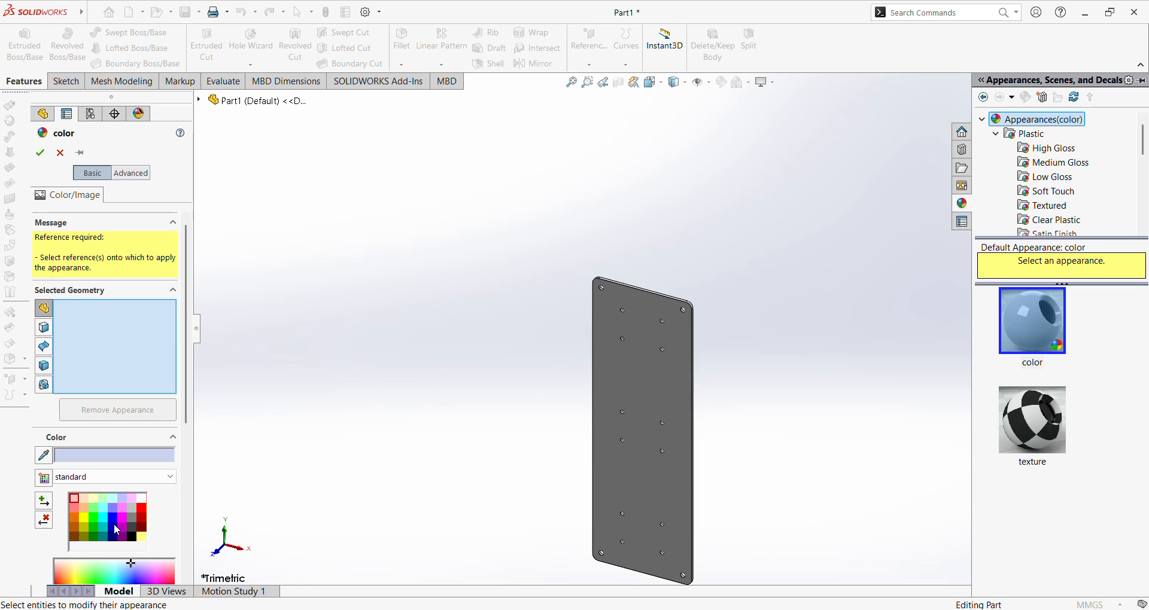
pyautogui.click(114, 521)
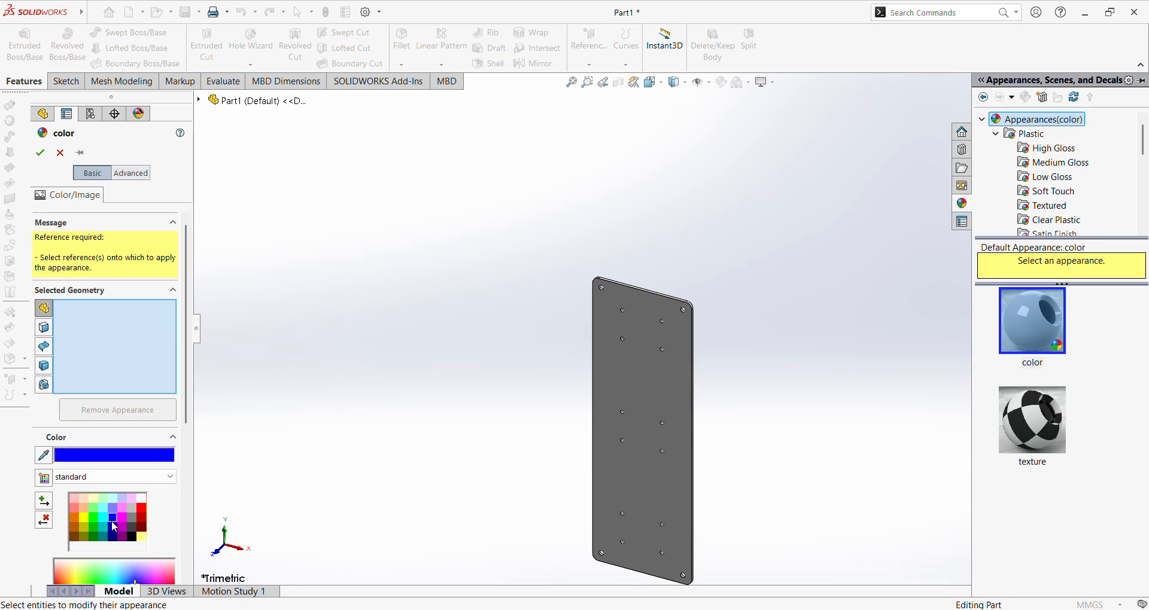
pyautogui.click(40, 153)
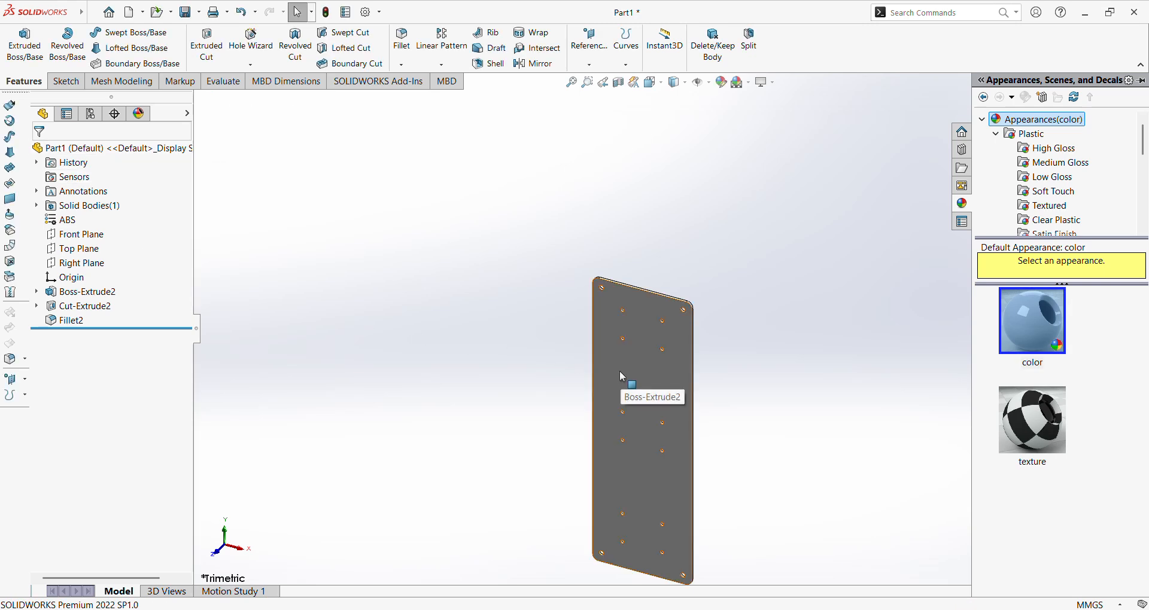
# - Open the appearance settings for the whole part instead of a single face or feature
pyautogui.click(636, 375)
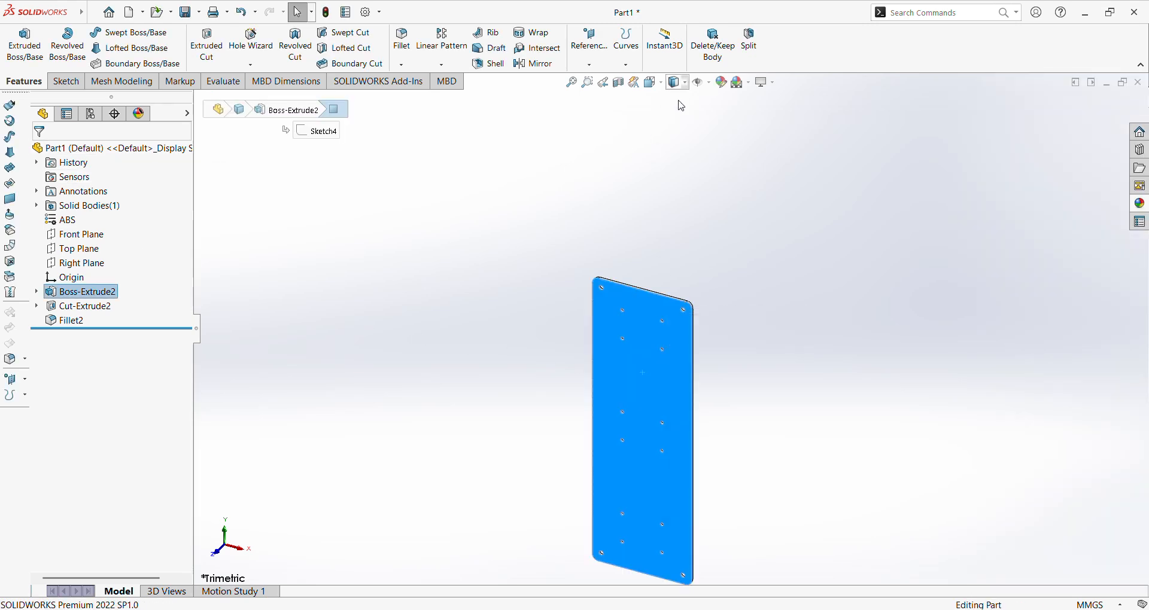
pyautogui.click(658, 196)
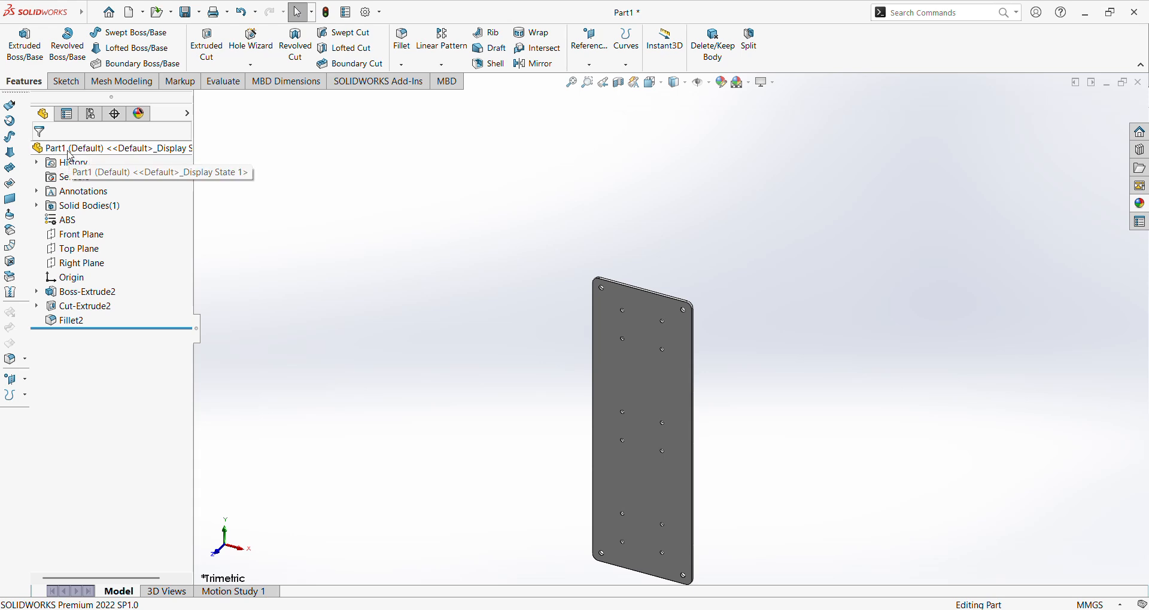
pyautogui.click(67, 151)
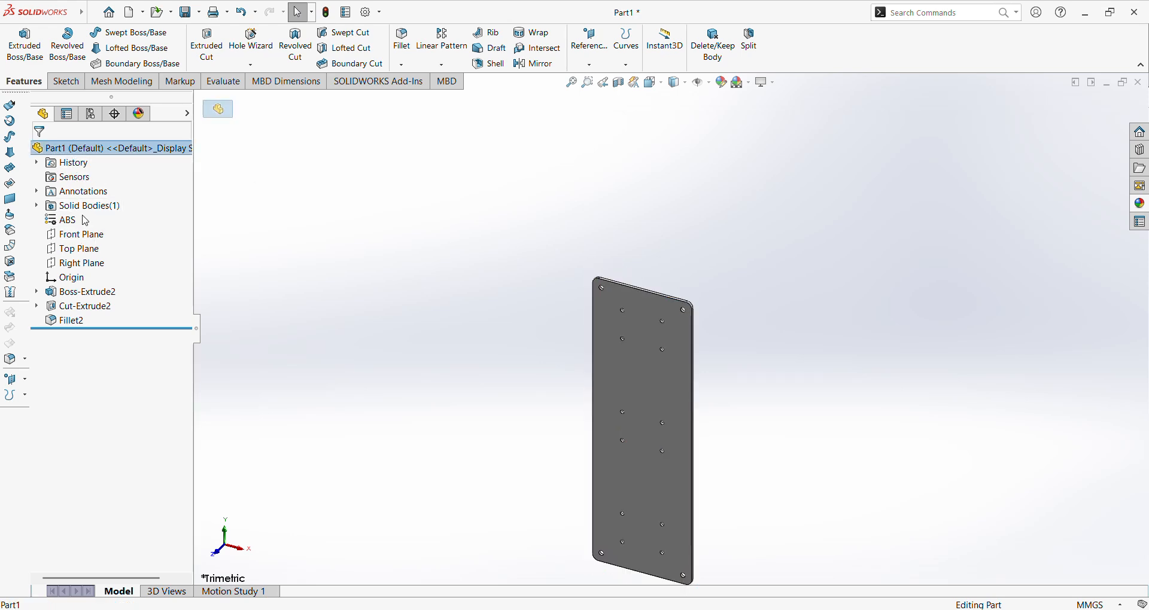
pyautogui.click(722, 83)
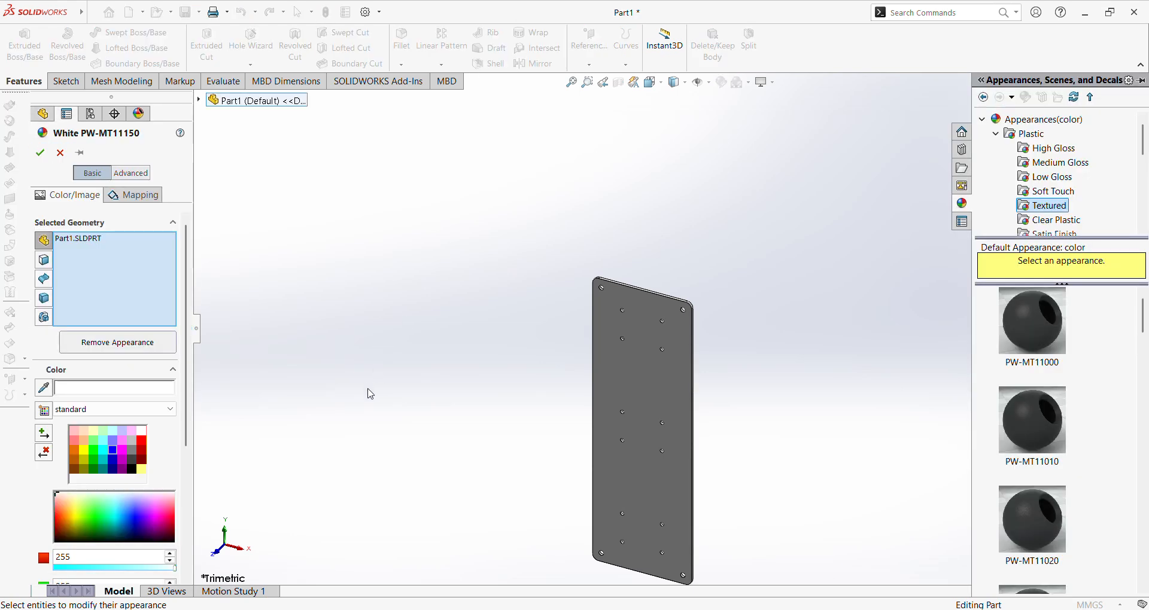
# - Try standard blue, a violet-blue with the red value at 82, and light cyan shades as the part's color
pyautogui.click(112, 450)
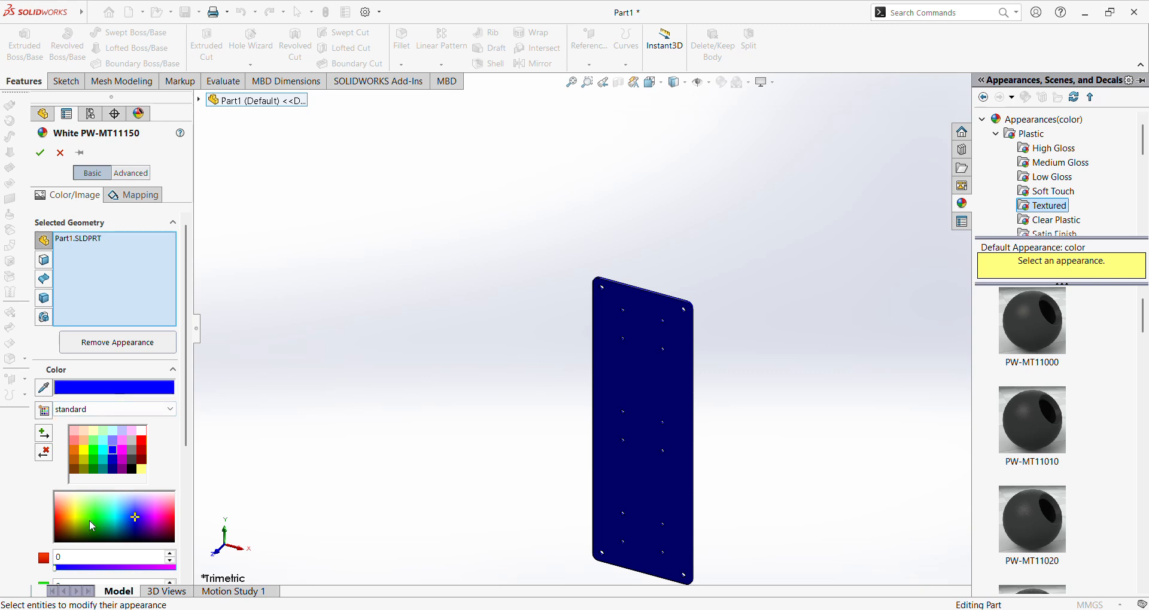
pyautogui.moveTo(58, 573); pyautogui.dragTo(97, 571)
pyautogui.click(117, 517)
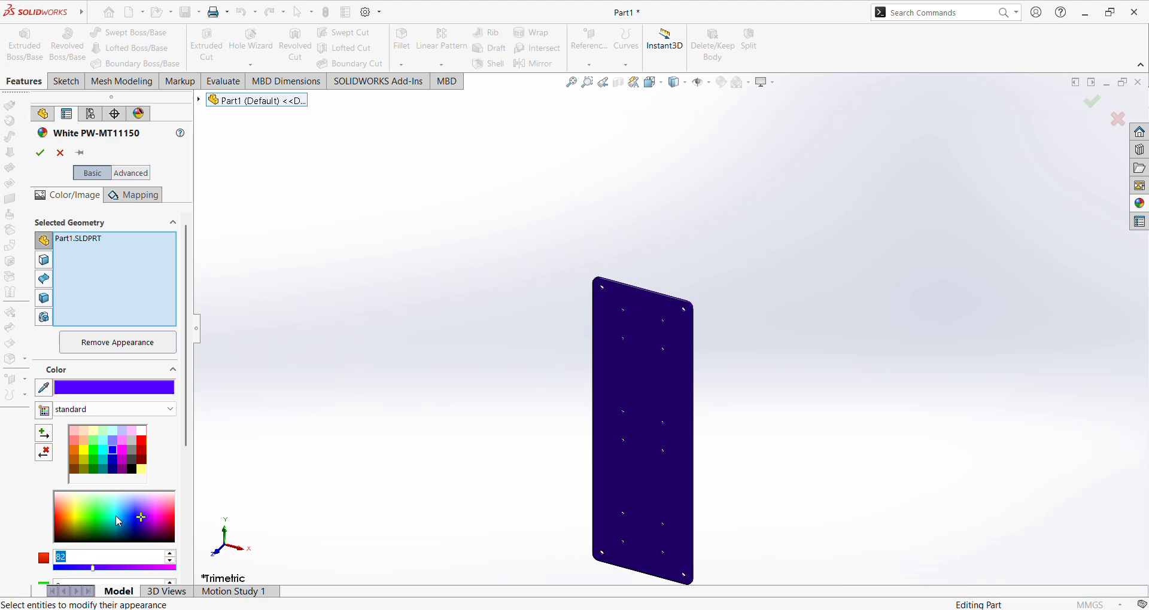
pyautogui.click(115, 512)
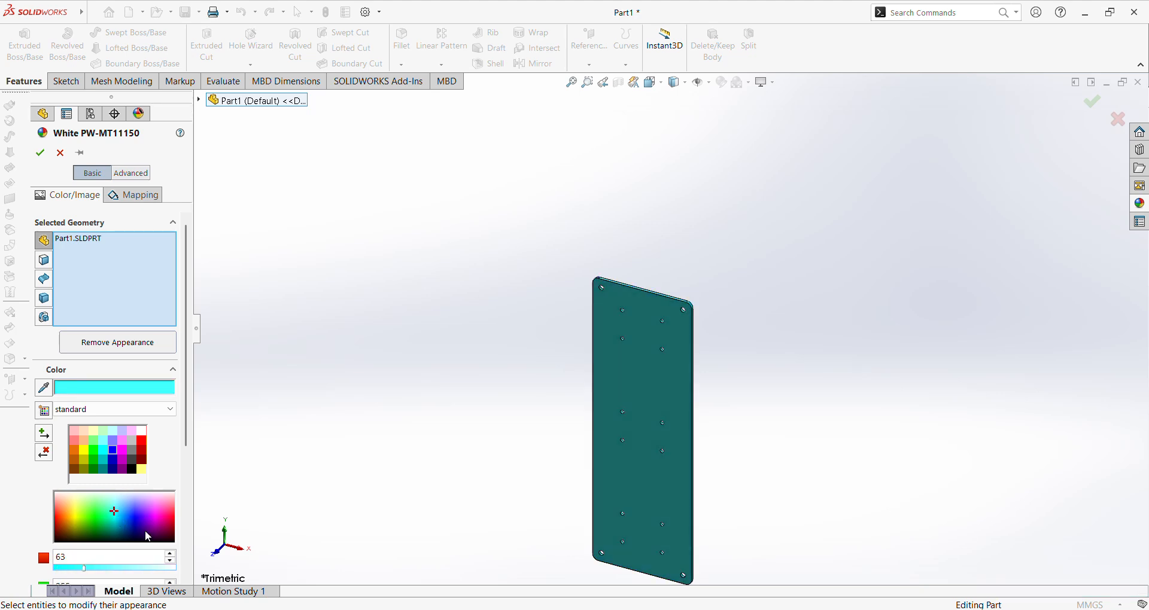
# - Set the part's color to cyan from the standard swatches, comparing it with blue, and accept the appearance
pyautogui.click(103, 451)
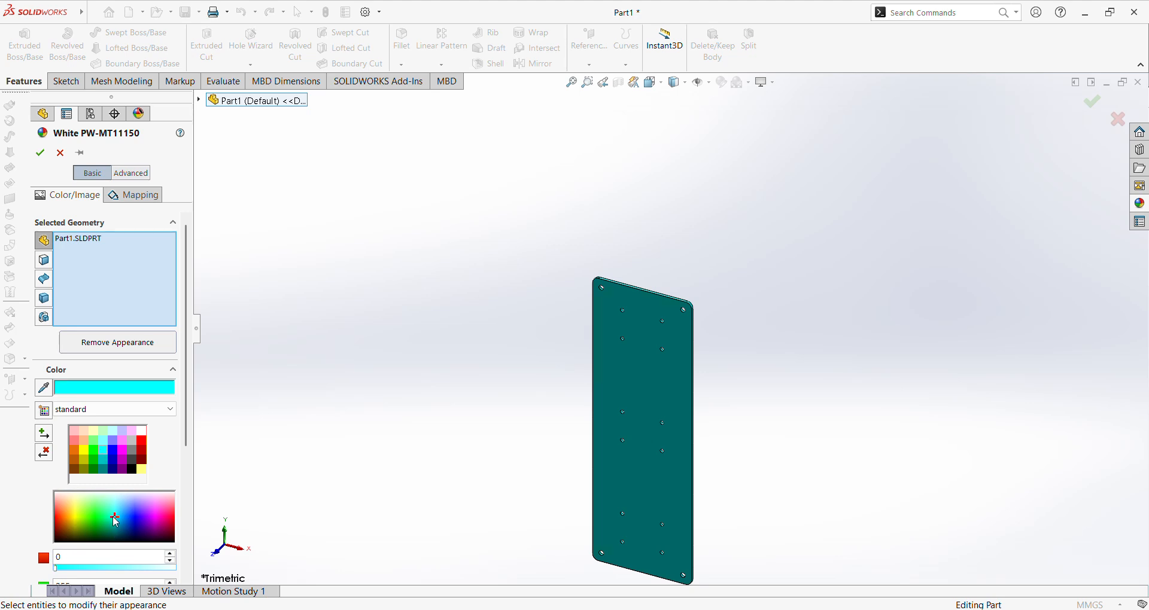
pyautogui.click(113, 450)
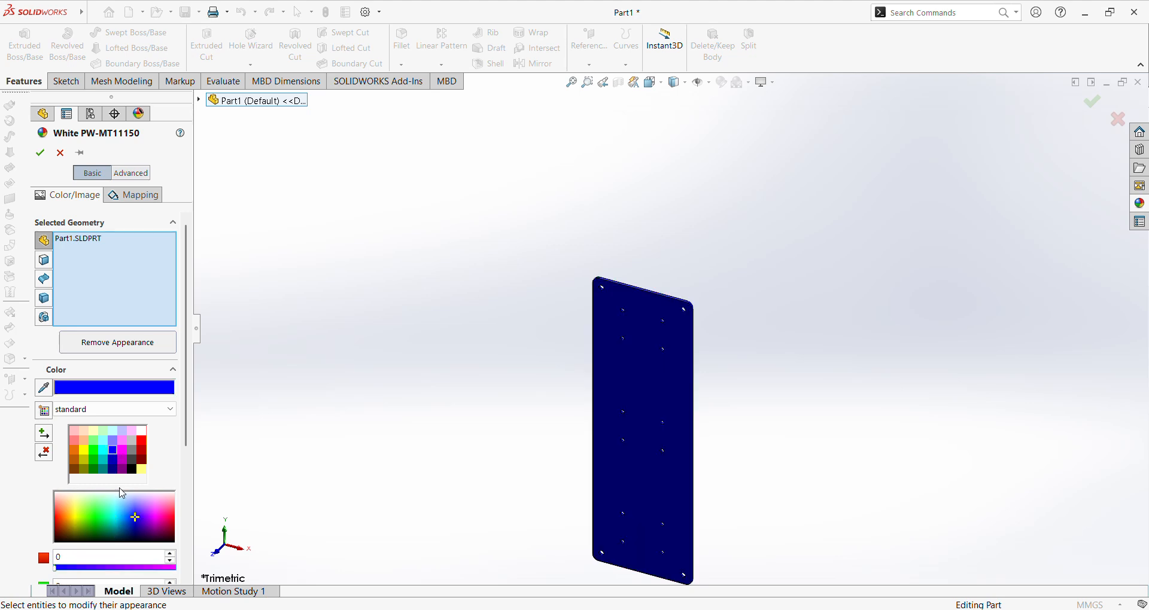
pyautogui.click(107, 457)
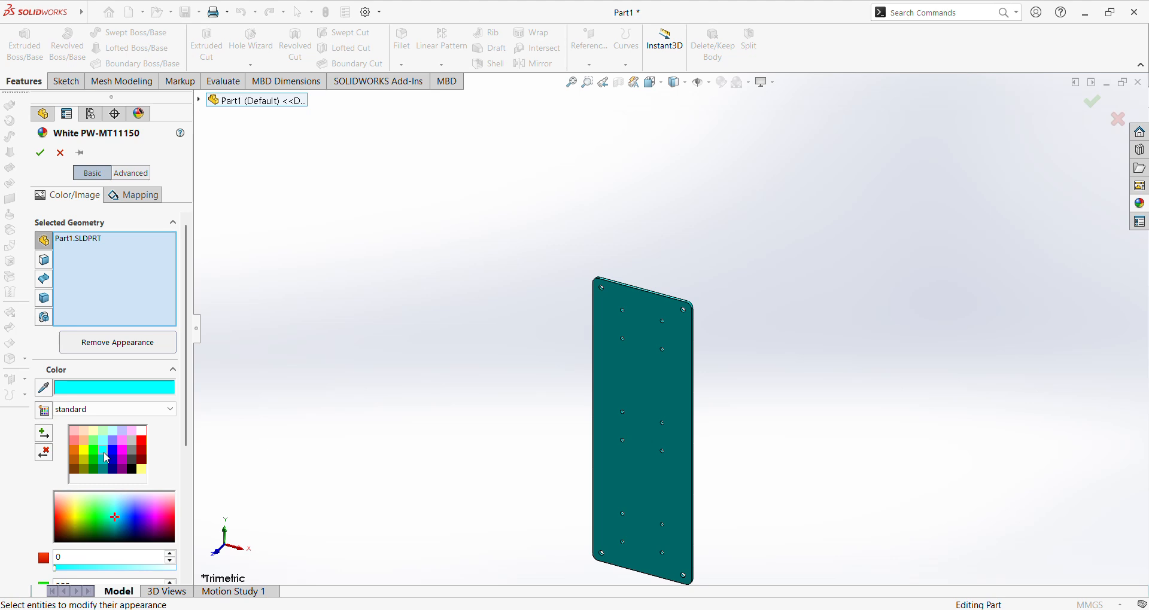
pyautogui.click(40, 154)
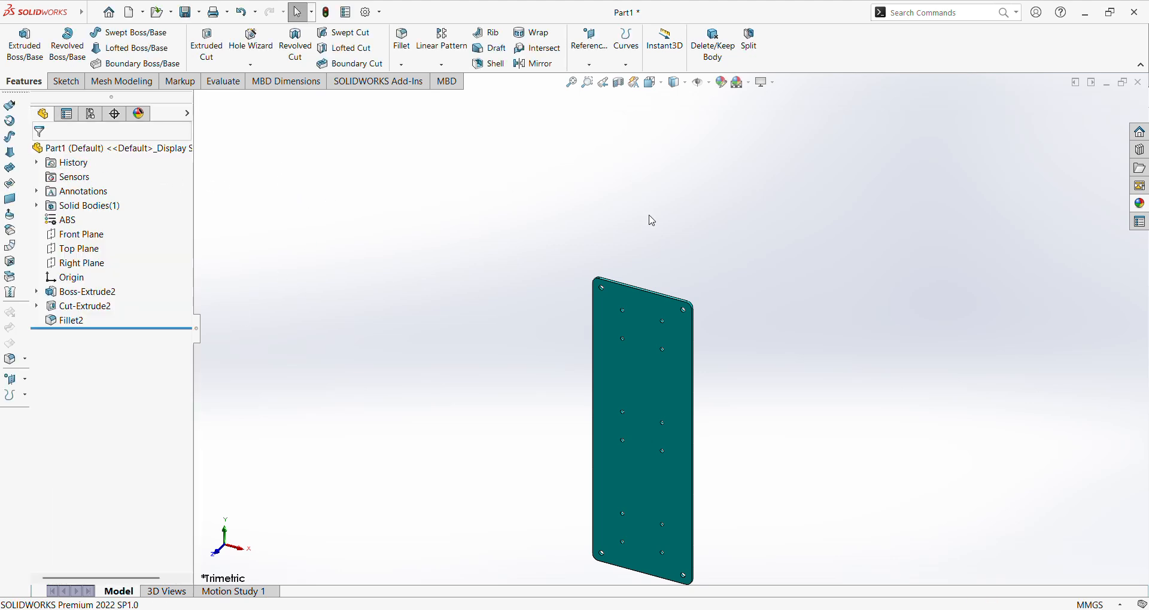